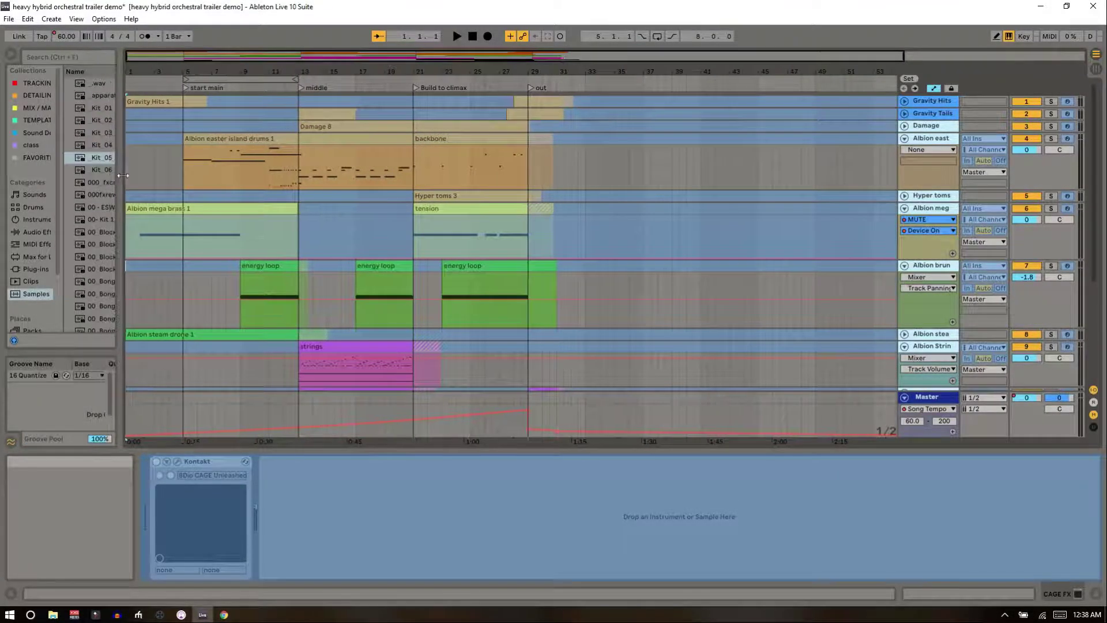
- Narrow the browser's category column to give file names more room, and play the arrangement from the start while looking over the tracks
{"action": "left_click_drag", "start_coordinate": [61, 189], "coordinate": [26, 193]}
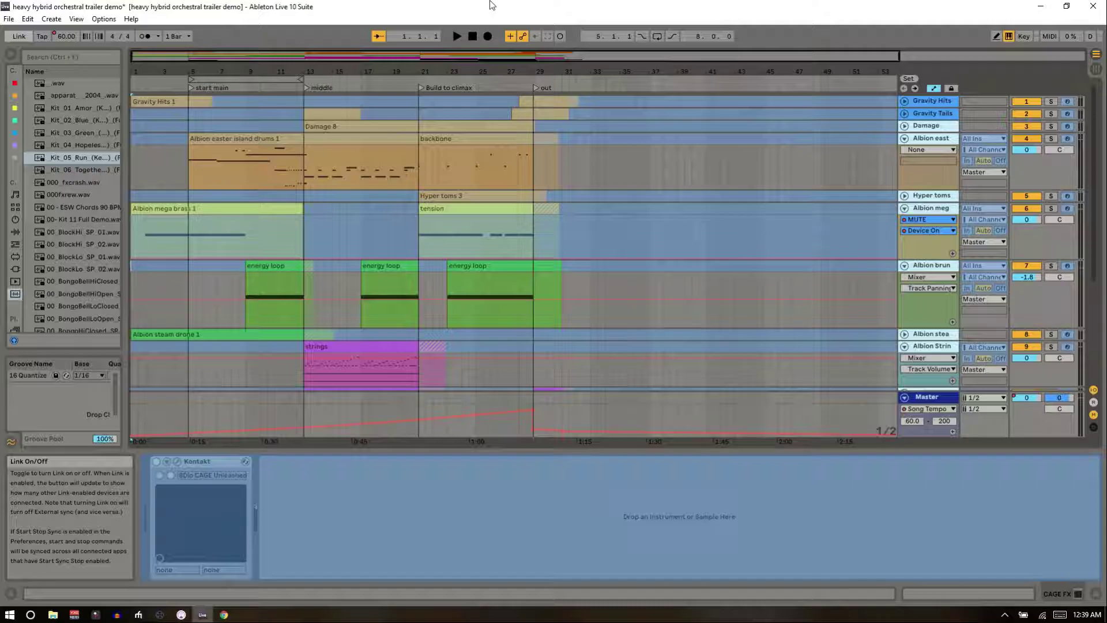
{"action": "left_click", "coordinate": [457, 38]}
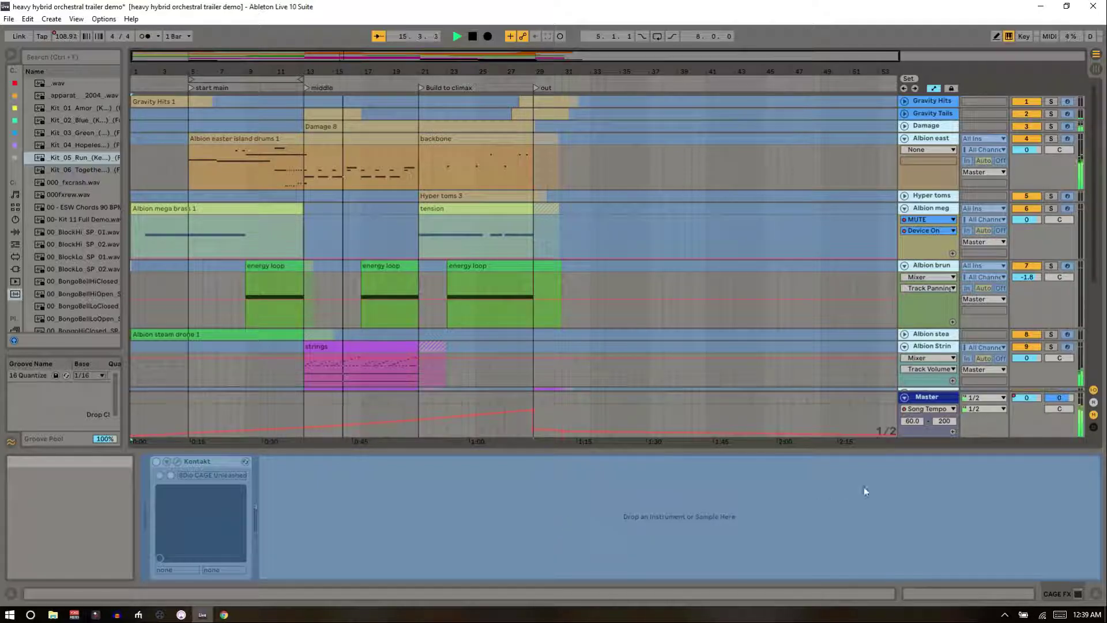
{"action": "scroll", "coordinate": [719, 192], "scroll_direction": "down", "scroll_amount": 5}
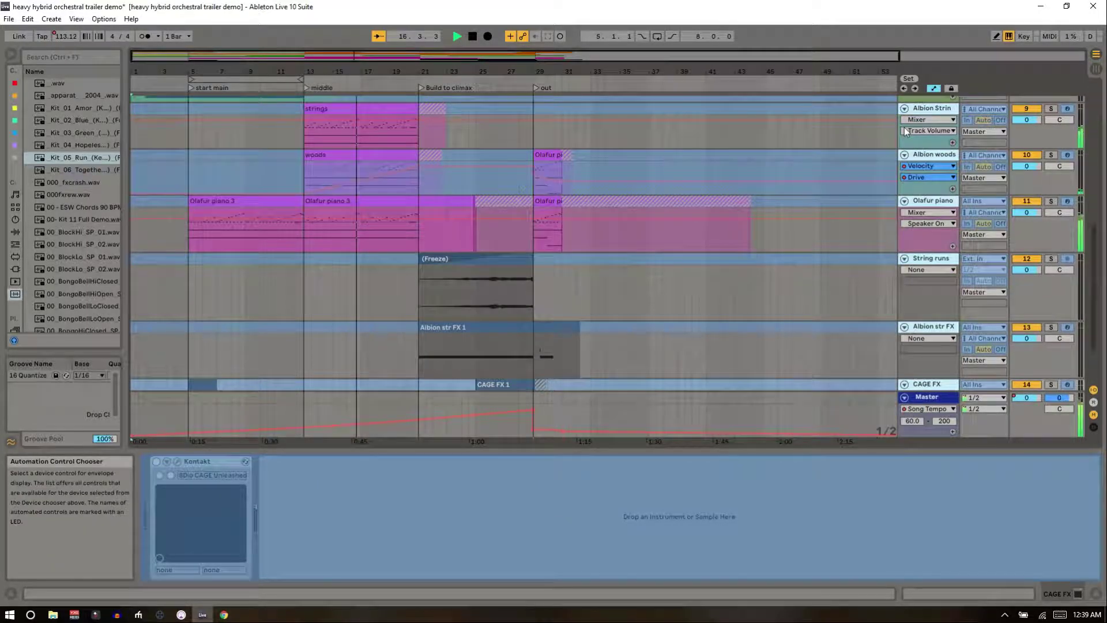
{"action": "scroll", "coordinate": [719, 191], "scroll_direction": "down", "scroll_amount": 2}
{"action": "scroll", "coordinate": [719, 191], "scroll_direction": "up", "scroll_amount": 8}
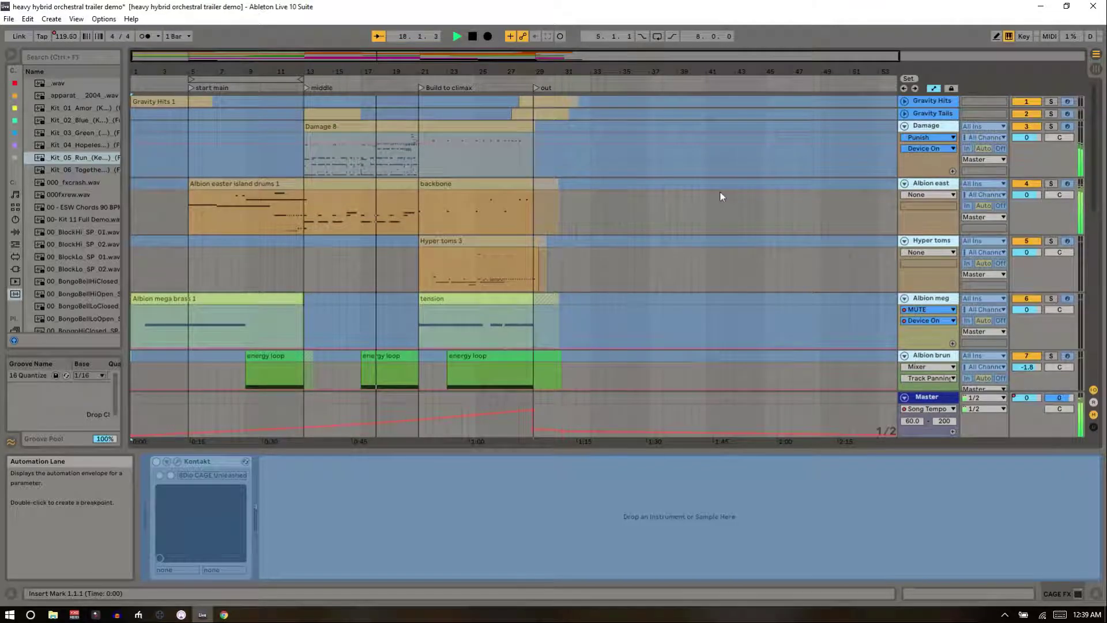
- Open the Damage 8 clip's MIDI notes during playback and look over the drum and brass tracks below it
{"action": "left_click", "coordinate": [385, 126]}
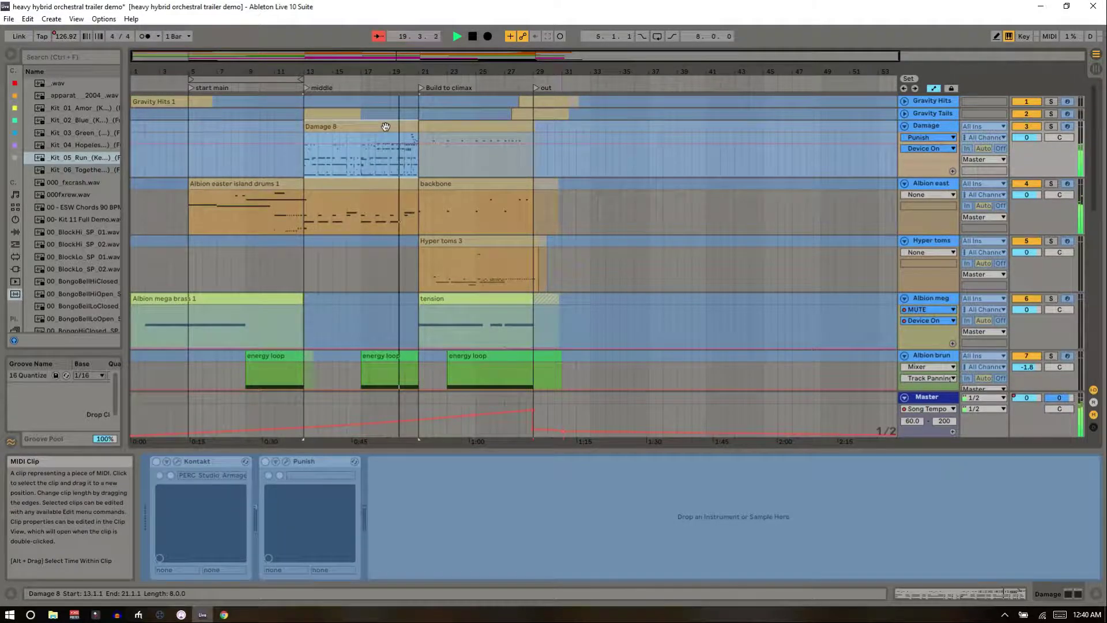
{"action": "double_click", "coordinate": [385, 127]}
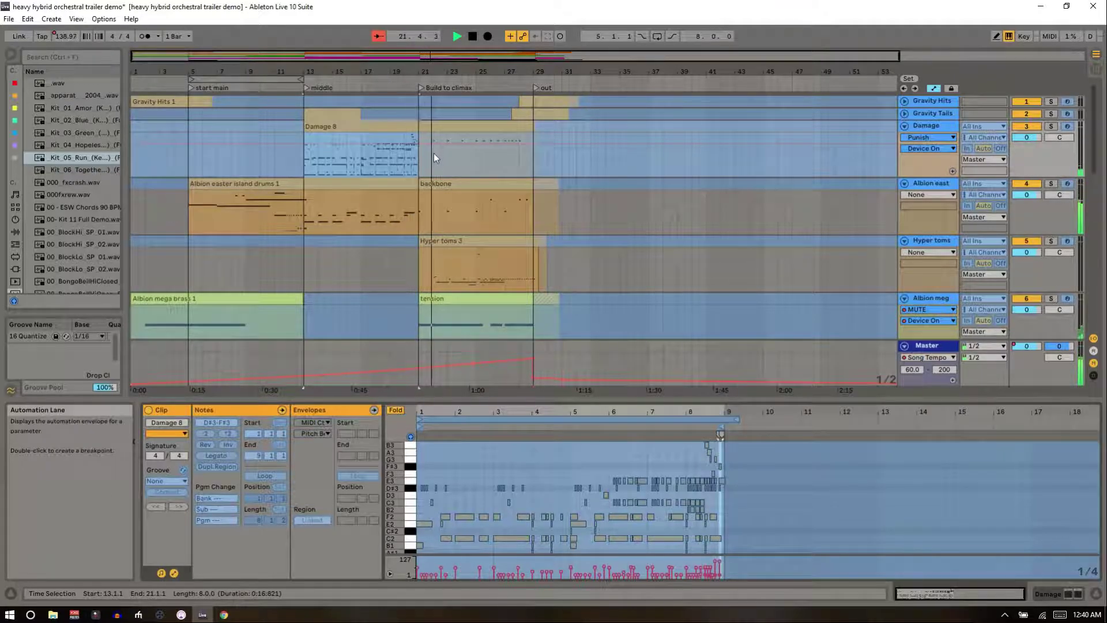
{"action": "scroll", "coordinate": [434, 153], "scroll_direction": "down", "scroll_amount": 3}
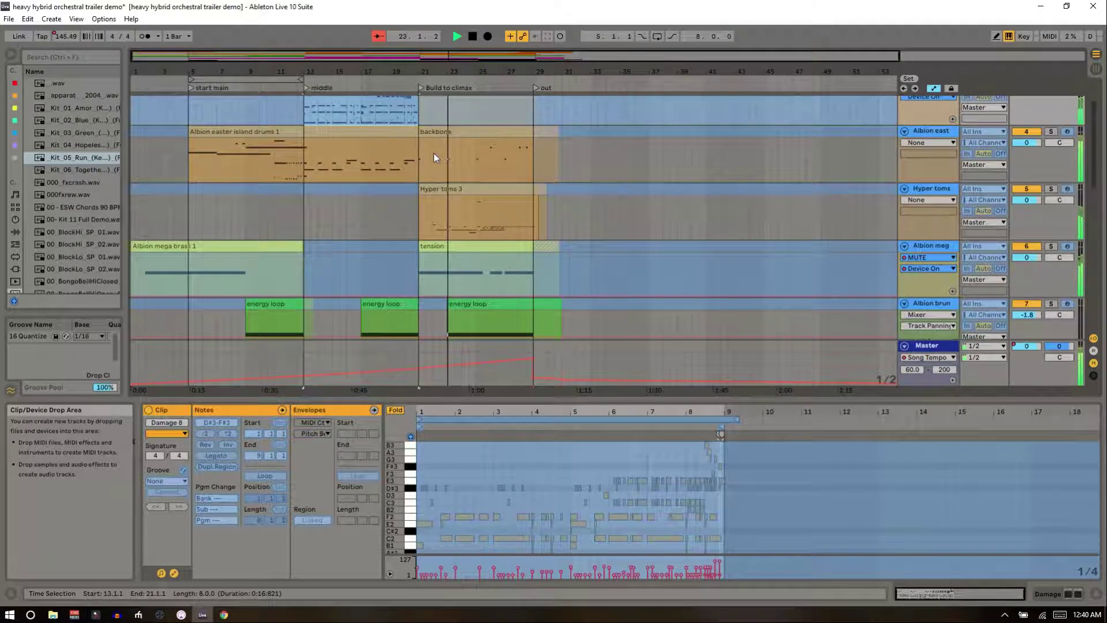
{"action": "scroll", "coordinate": [433, 154], "scroll_direction": "down", "scroll_amount": 2}
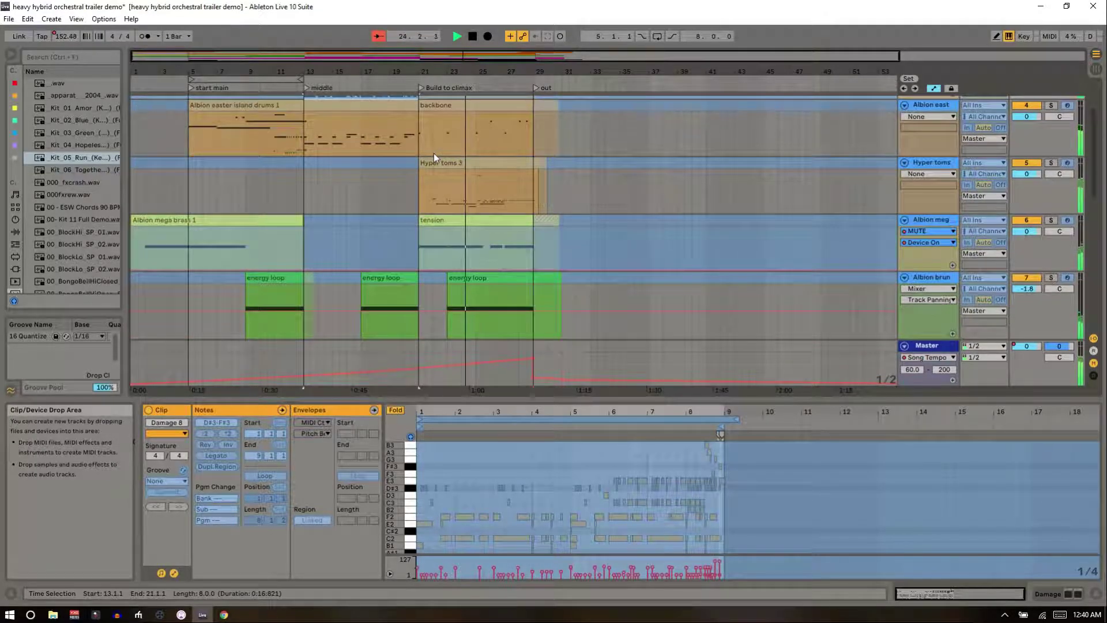
{"action": "scroll", "coordinate": [434, 153], "scroll_direction": "down", "scroll_amount": 2}
{"action": "scroll", "coordinate": [434, 154], "scroll_direction": "up", "scroll_amount": 6}
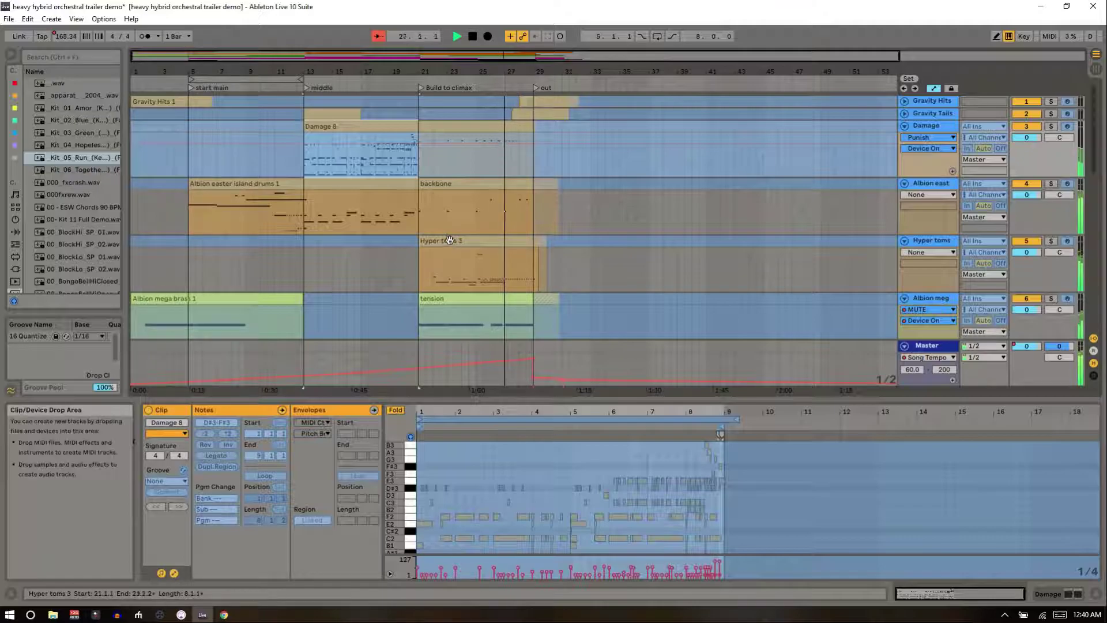
- View the notes and envelope of the tension clip on the mega brass track, and stop playback
{"action": "left_click", "coordinate": [450, 297]}
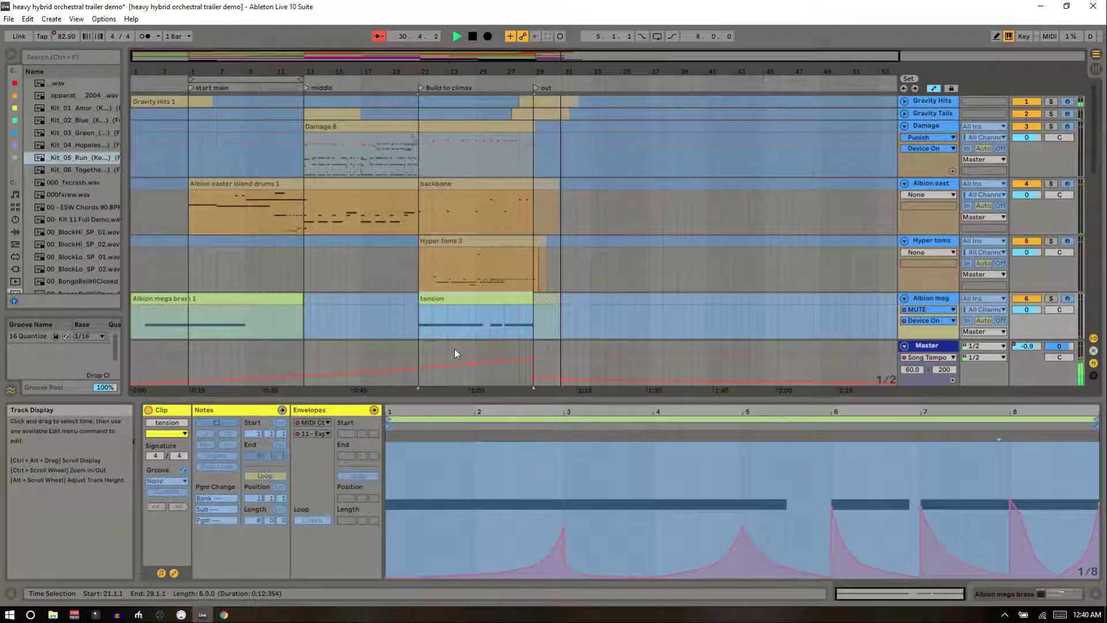
{"action": "key", "text": "ctrl+z"}
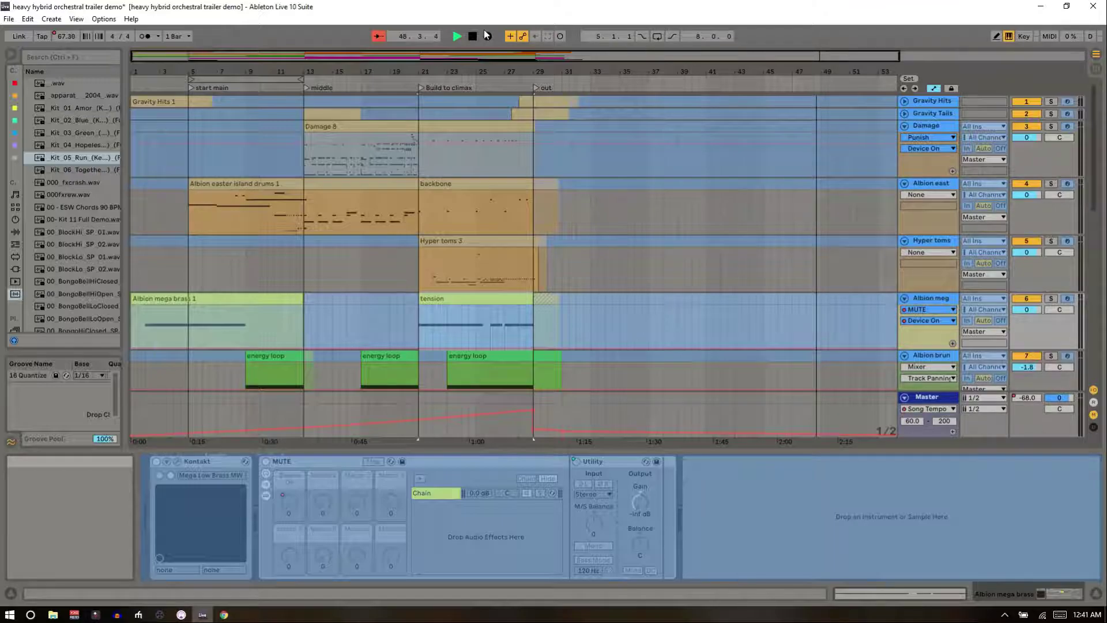
{"action": "left_click", "coordinate": [468, 37]}
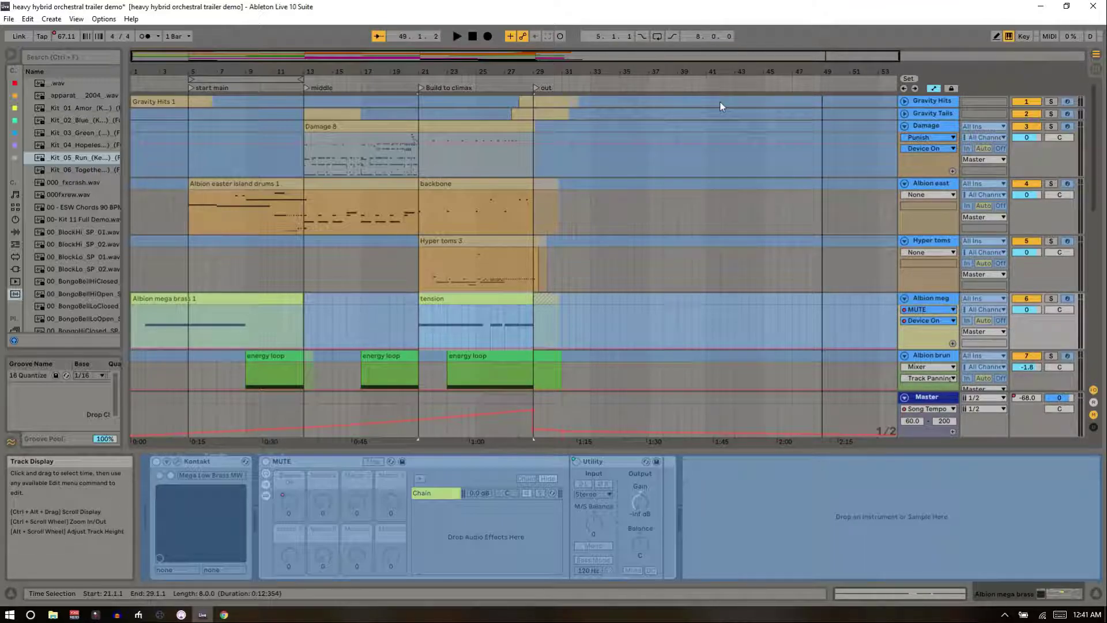
- Play the arrangement from the Build to climax section, stop it and restart playback
{"action": "left_click", "coordinate": [457, 36]}
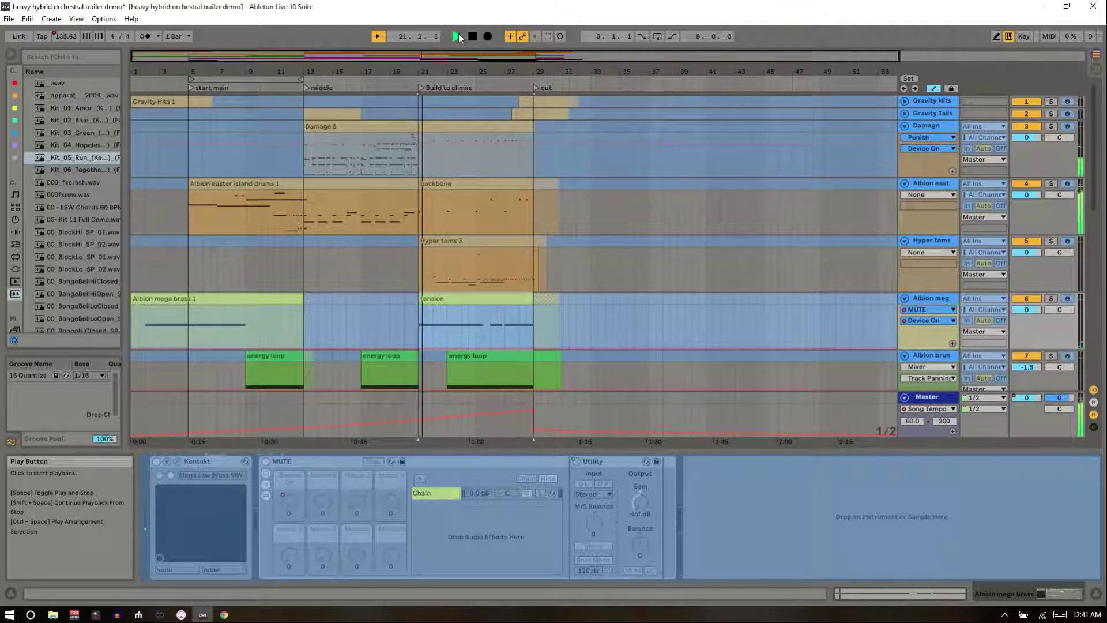
{"action": "double_click", "coordinate": [470, 37]}
{"action": "left_click", "coordinate": [458, 36]}
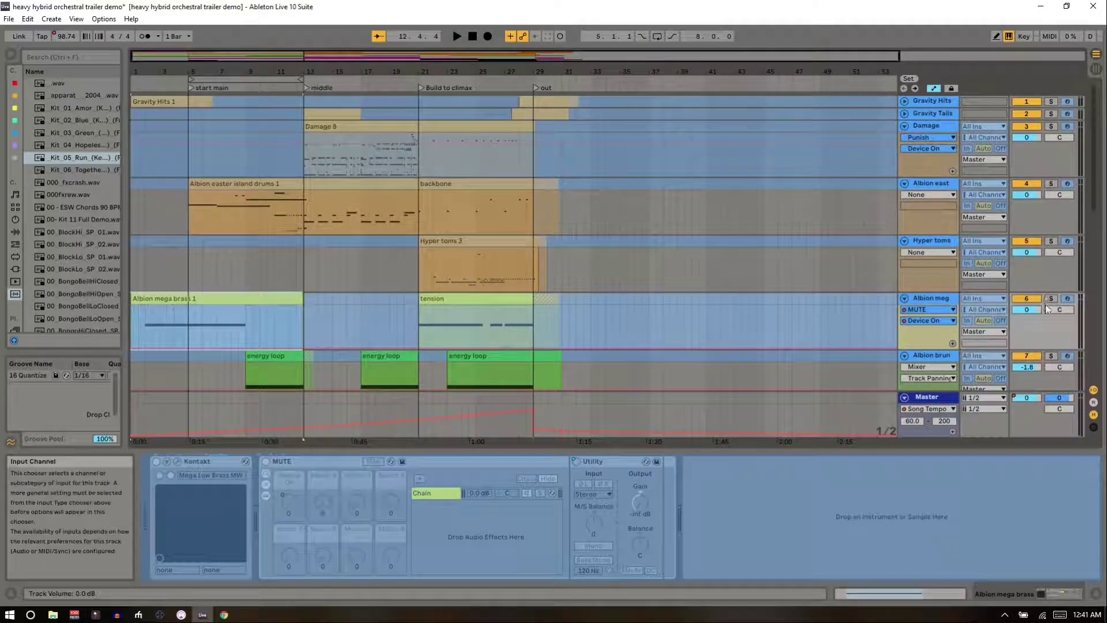
- Solo the Albion mega brass track to audition its opening clip from the start, and unsolo it when finished
{"action": "left_click", "coordinate": [1049, 298]}
{"action": "key", "text": "space"}
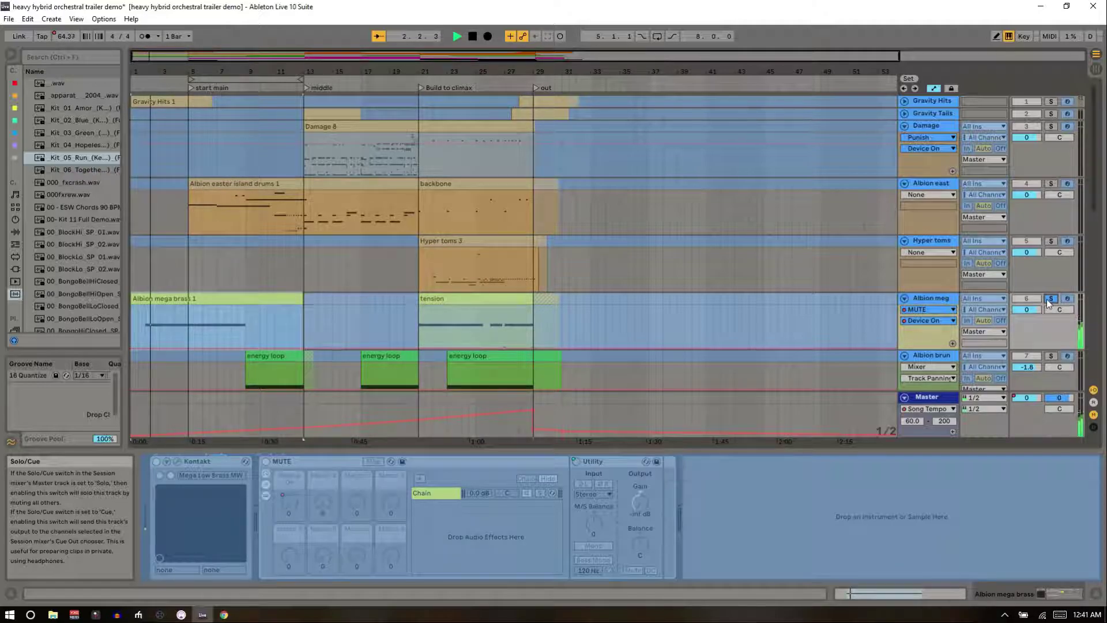
{"action": "left_click", "coordinate": [1048, 298]}
{"action": "key", "text": "space"}
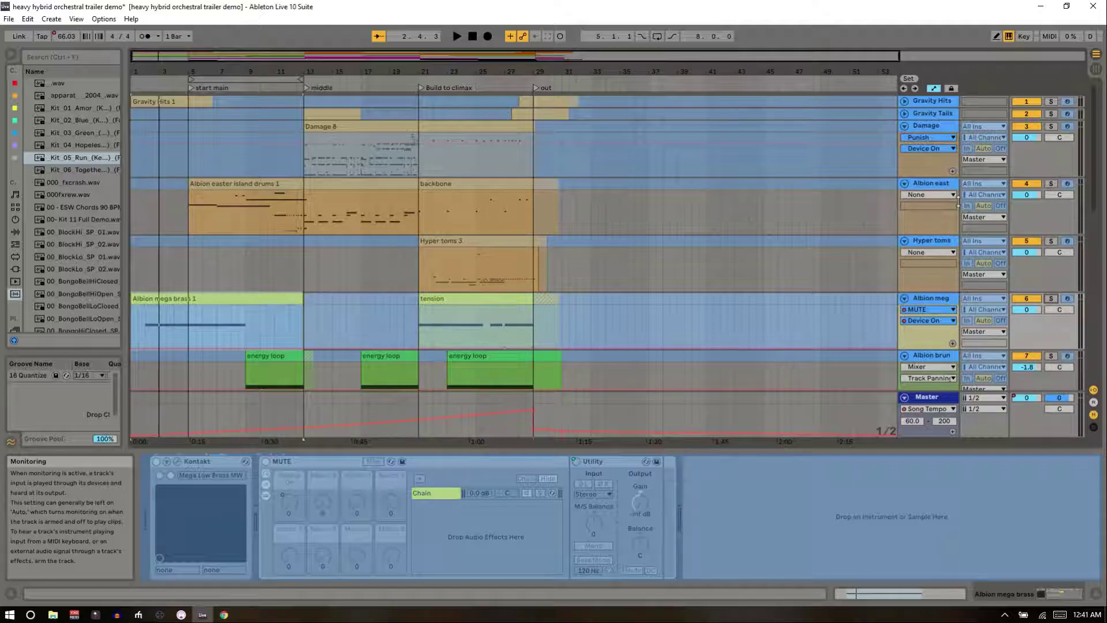
- Examine the device chains of the easter island drums, Hyper toms, mega brass, steam drone and Albion Strings tracks
{"action": "left_click", "coordinate": [927, 184]}
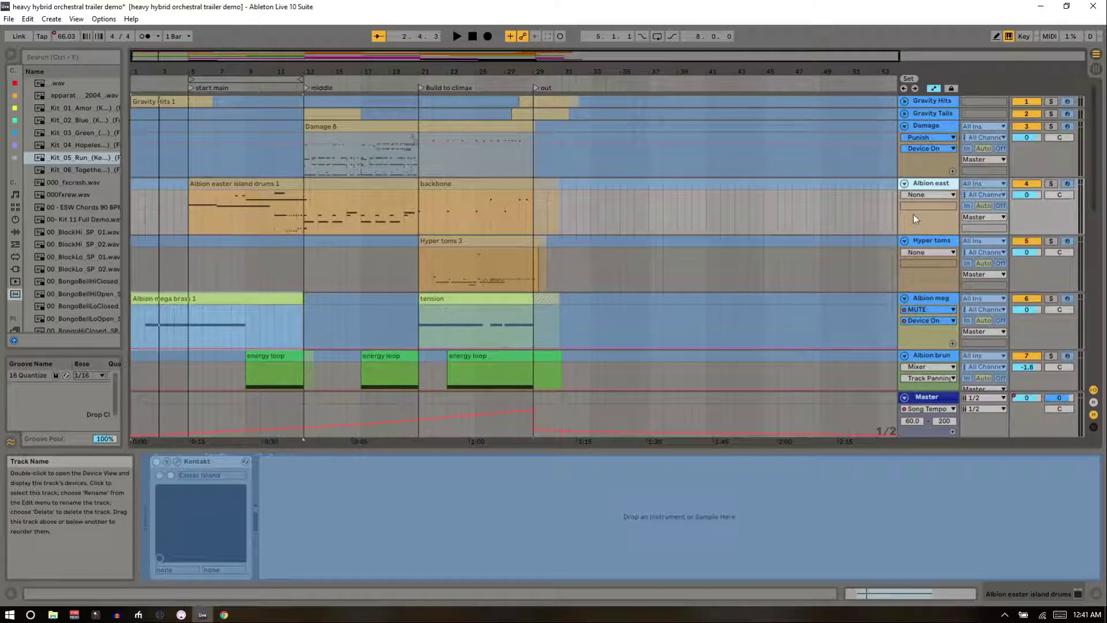
{"action": "left_click", "coordinate": [918, 240]}
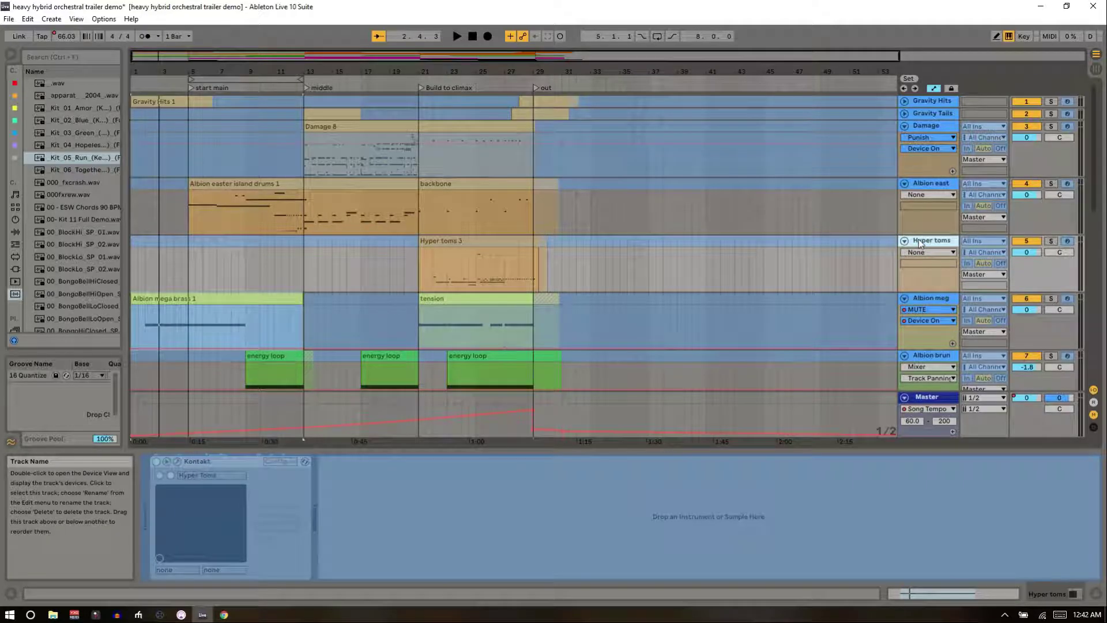
{"action": "scroll", "coordinate": [919, 240], "scroll_direction": "down", "scroll_amount": 3}
{"action": "left_click", "coordinate": [924, 271]}
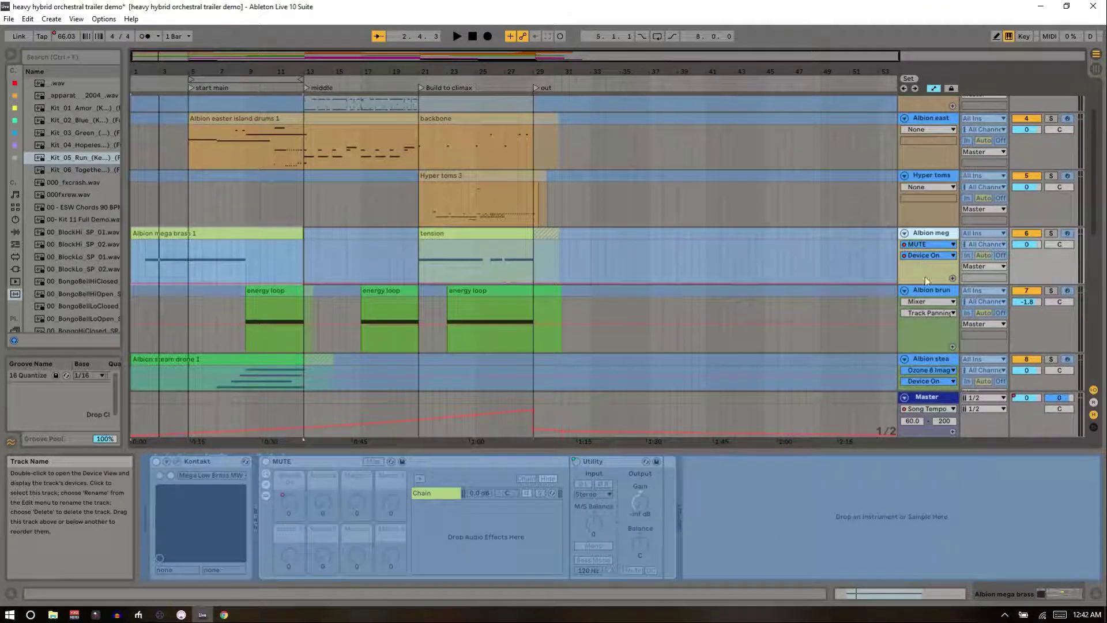
{"action": "left_click", "coordinate": [919, 317]}
{"action": "left_click", "coordinate": [924, 356]}
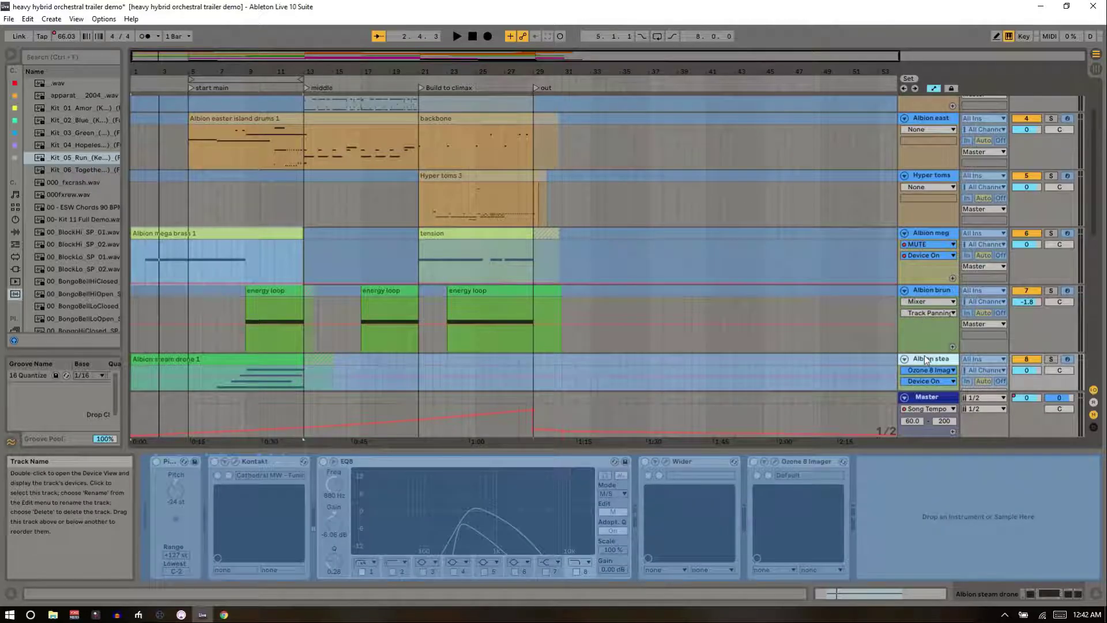
{"action": "scroll", "coordinate": [925, 355], "scroll_direction": "down", "scroll_amount": 3}
{"action": "left_click", "coordinate": [924, 356]}
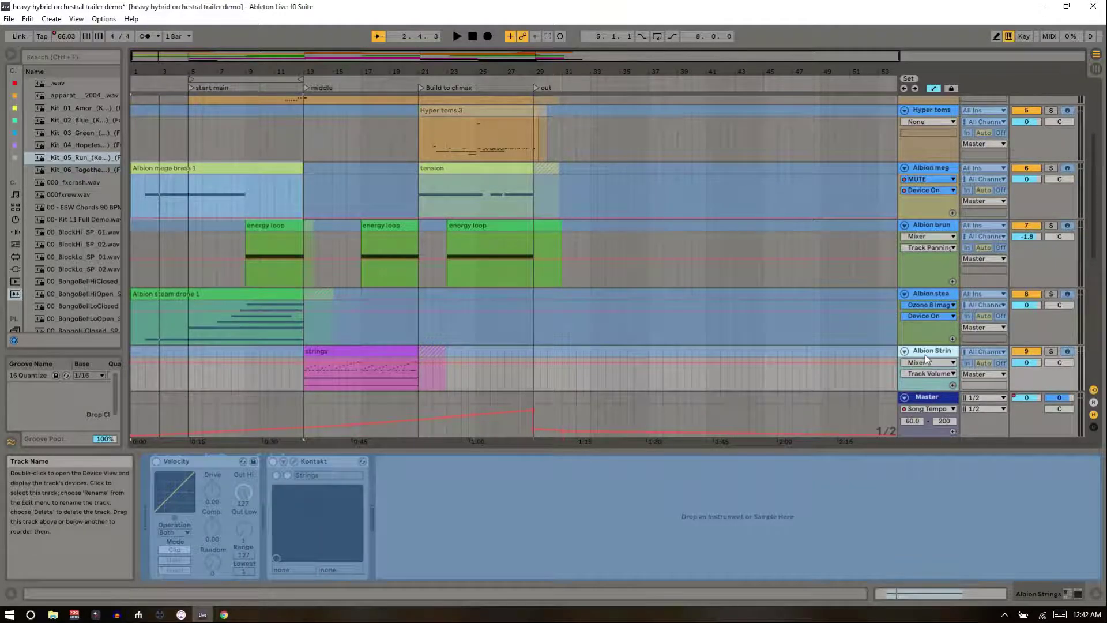
- Examine the device chains of the Olafur piano, String runs, Albion str FX and CAGE FX tracks
{"action": "scroll", "coordinate": [925, 355], "scroll_direction": "down", "scroll_amount": 3}
{"action": "scroll", "coordinate": [924, 354], "scroll_direction": "down", "scroll_amount": 4}
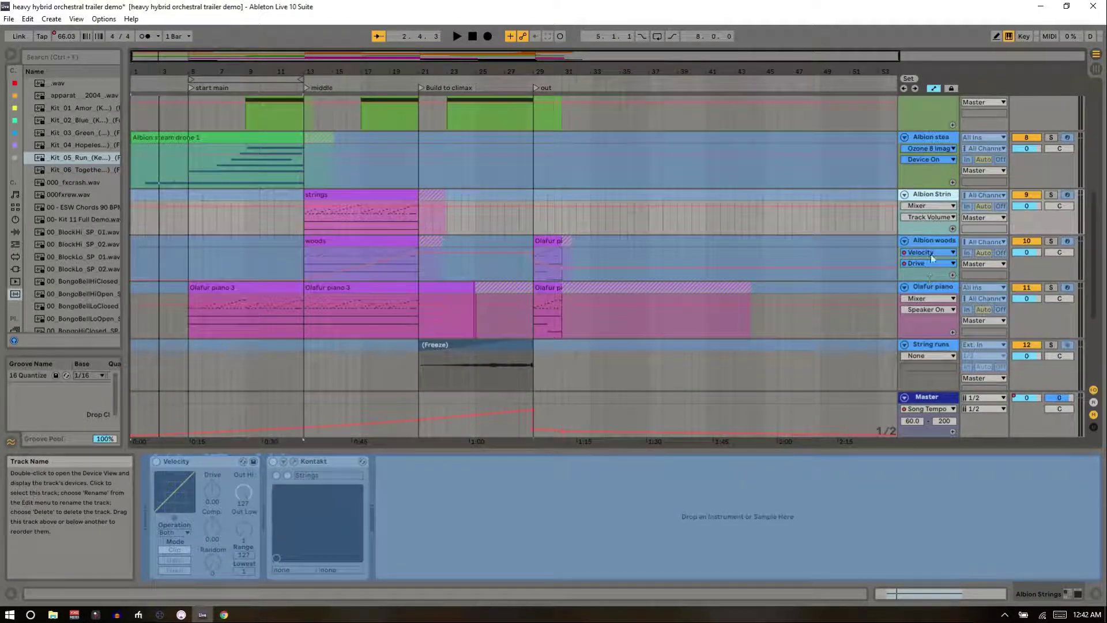
{"action": "left_click", "coordinate": [931, 277]}
{"action": "left_click", "coordinate": [932, 287]}
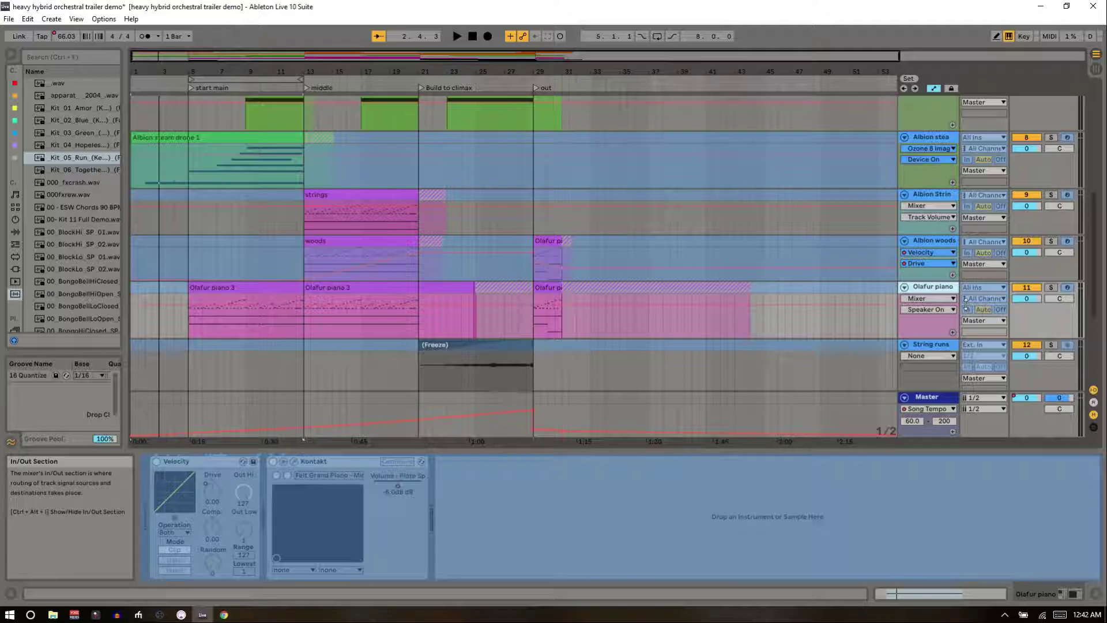
{"action": "left_click", "coordinate": [920, 345]}
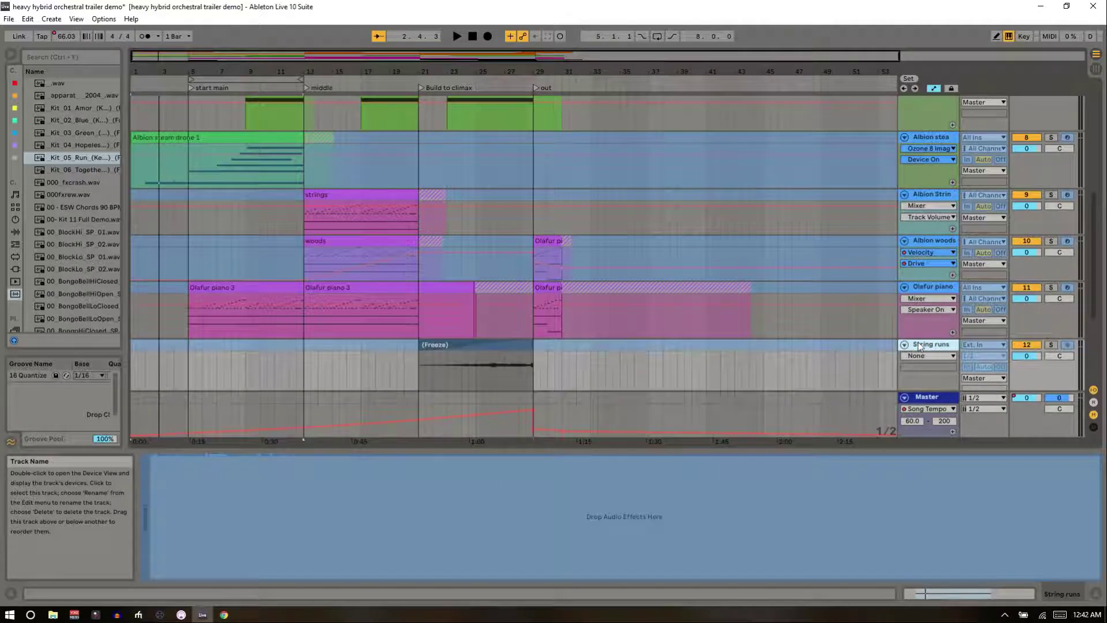
{"action": "scroll", "coordinate": [918, 346], "scroll_direction": "down", "scroll_amount": 5}
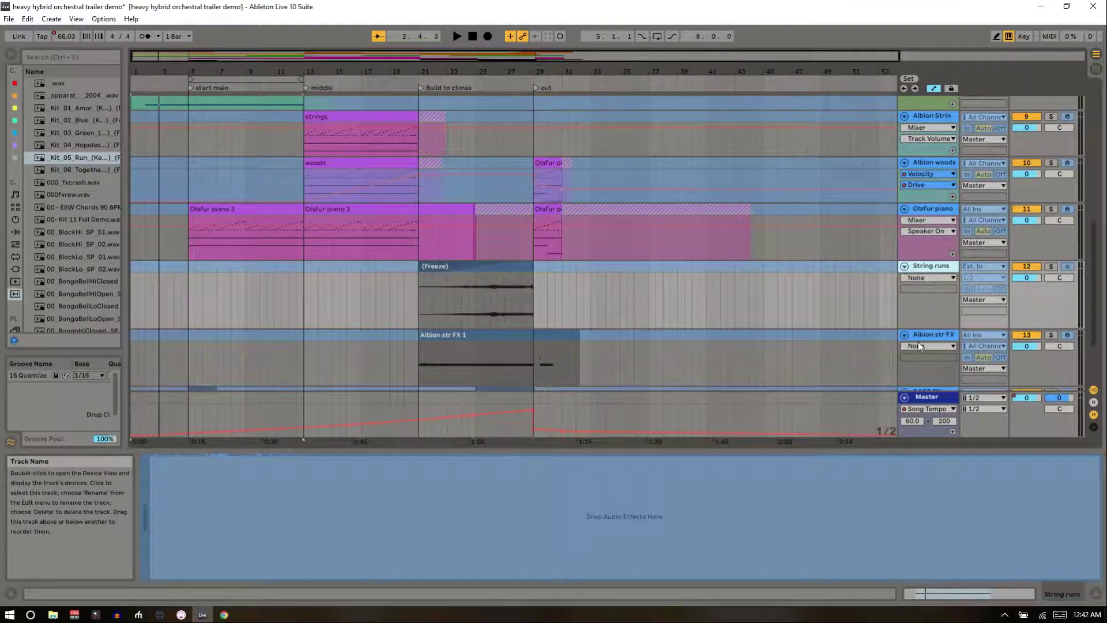
{"action": "left_click", "coordinate": [926, 270]}
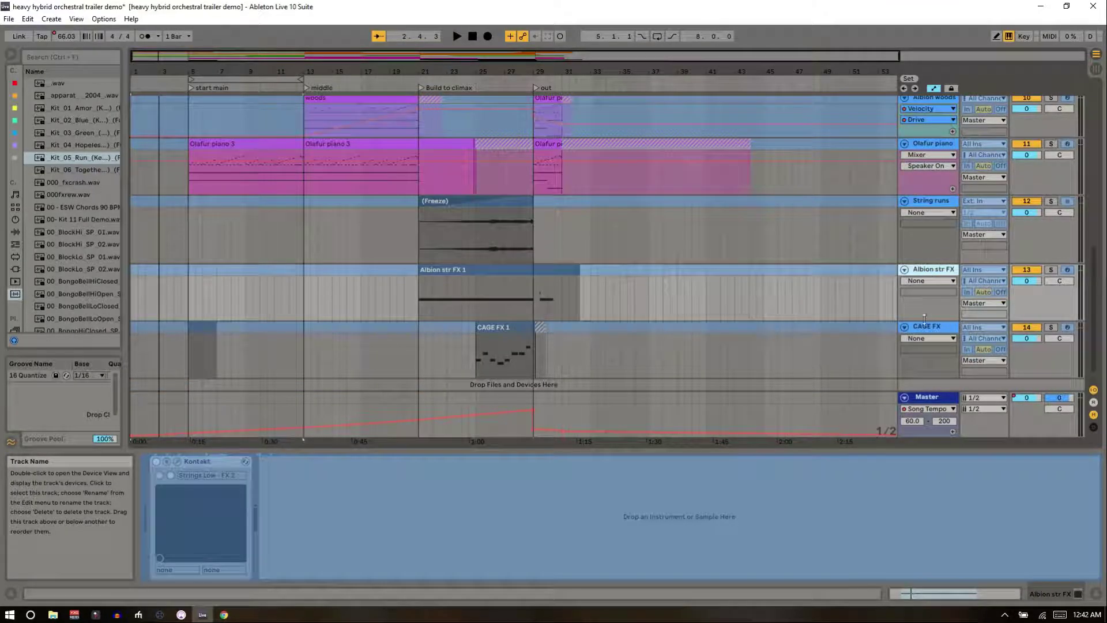
{"action": "left_click", "coordinate": [924, 324]}
- Return to the first tracks of the arrangement and view the Damage track's devices
{"action": "scroll", "coordinate": [925, 325], "scroll_direction": "up", "scroll_amount": 12}
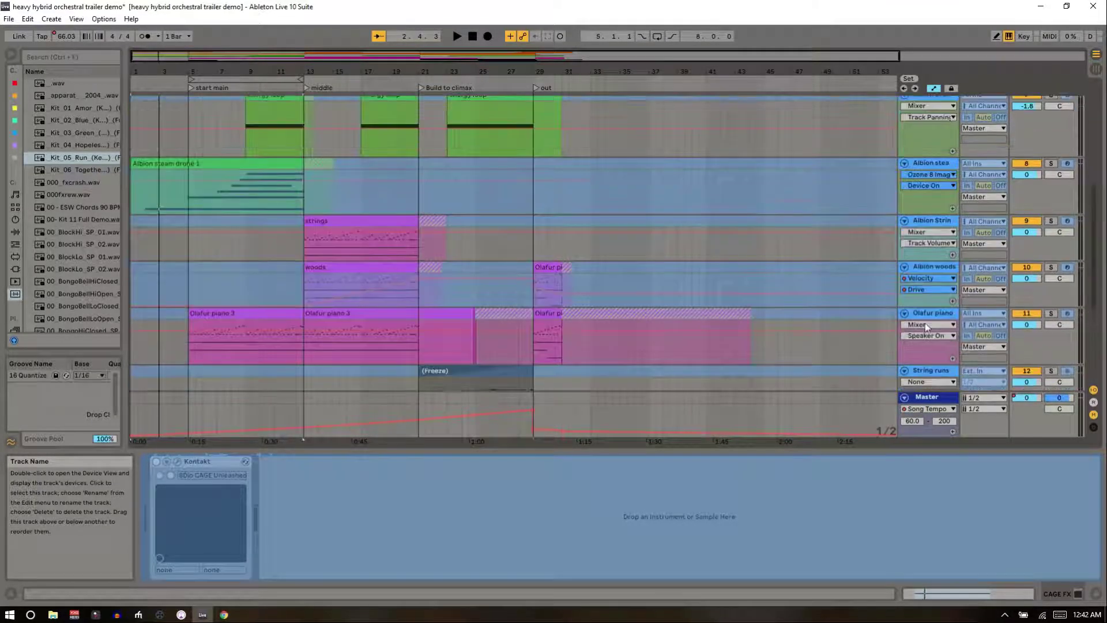
{"action": "scroll", "coordinate": [925, 323], "scroll_direction": "up", "scroll_amount": 3}
{"action": "left_click", "coordinate": [933, 109]}
{"action": "left_click", "coordinate": [933, 129]}
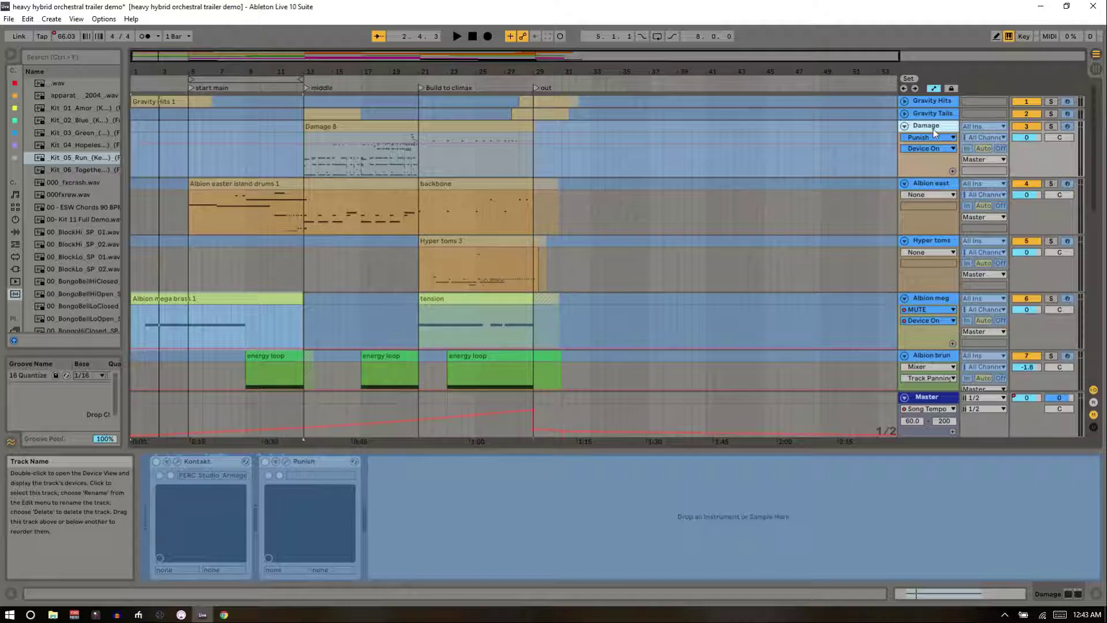
{"action": "scroll", "coordinate": [933, 129], "scroll_direction": "down", "scroll_amount": 3}
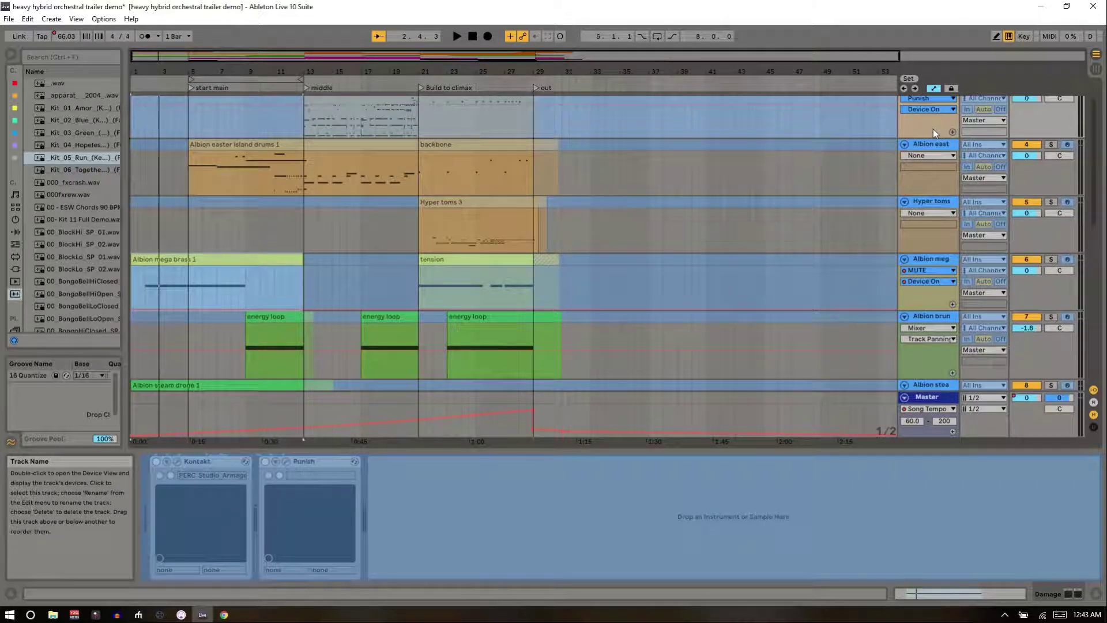
{"action": "scroll", "coordinate": [933, 129], "scroll_direction": "up", "scroll_amount": 3}
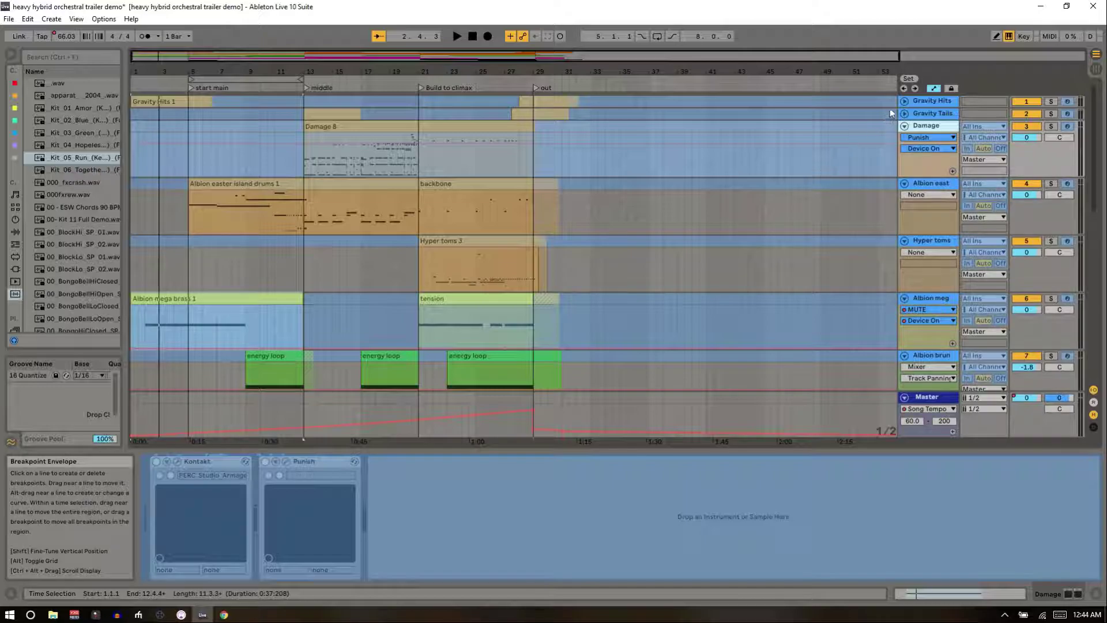
- Unfreeze the Gravity Hits track and open its Kontakt instrument window
{"action": "left_click", "coordinate": [917, 101]}
{"action": "right_click", "coordinate": [918, 102]}
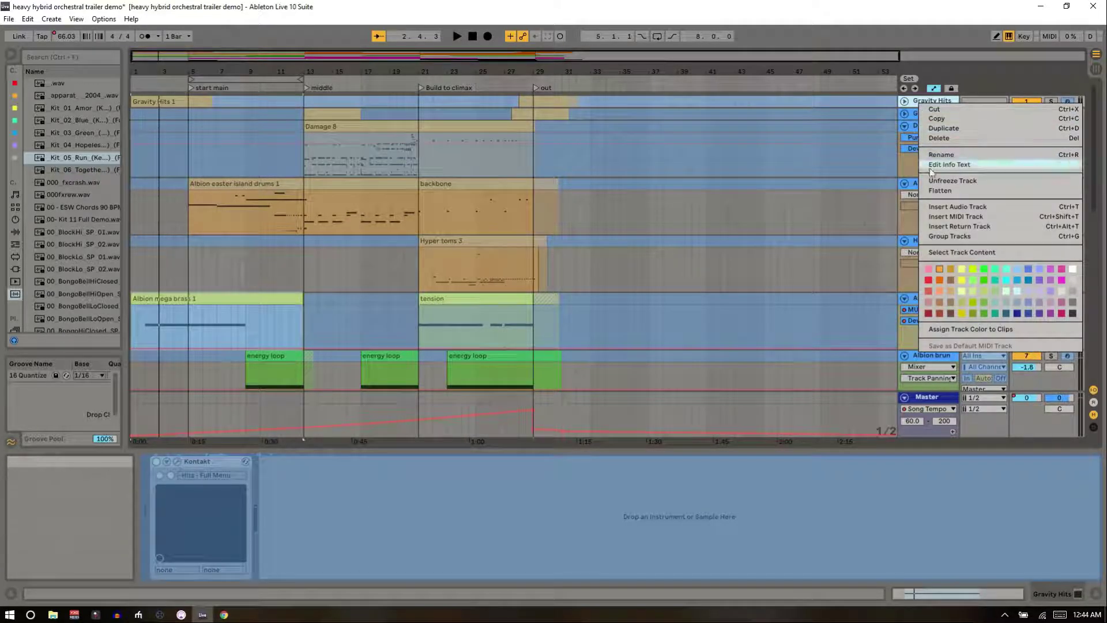
{"action": "left_click", "coordinate": [857, 161]}
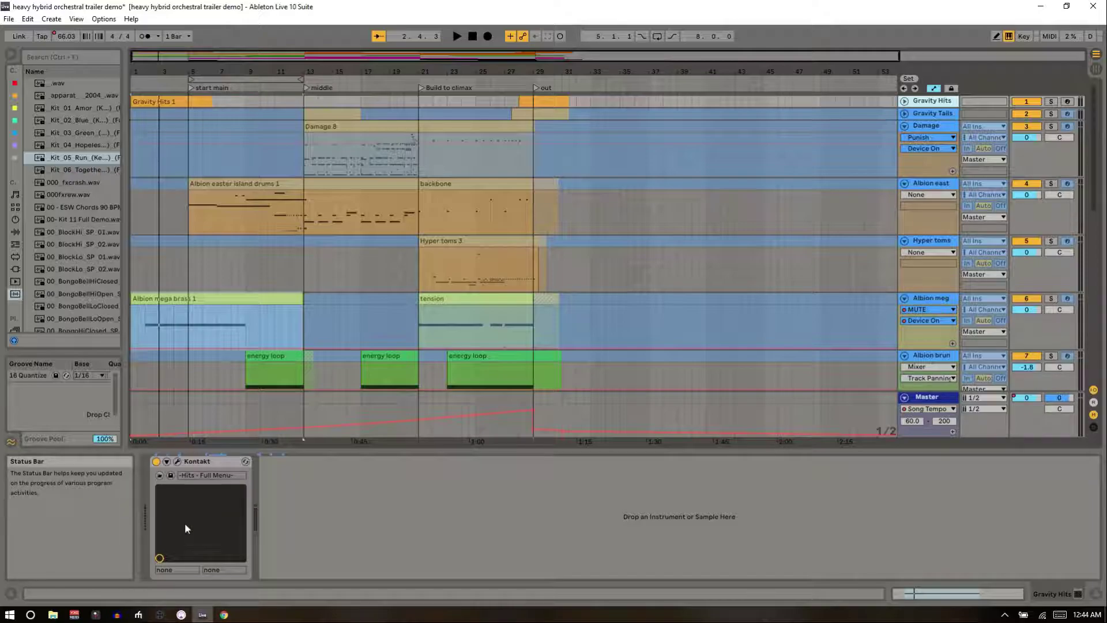
{"action": "left_click", "coordinate": [177, 462]}
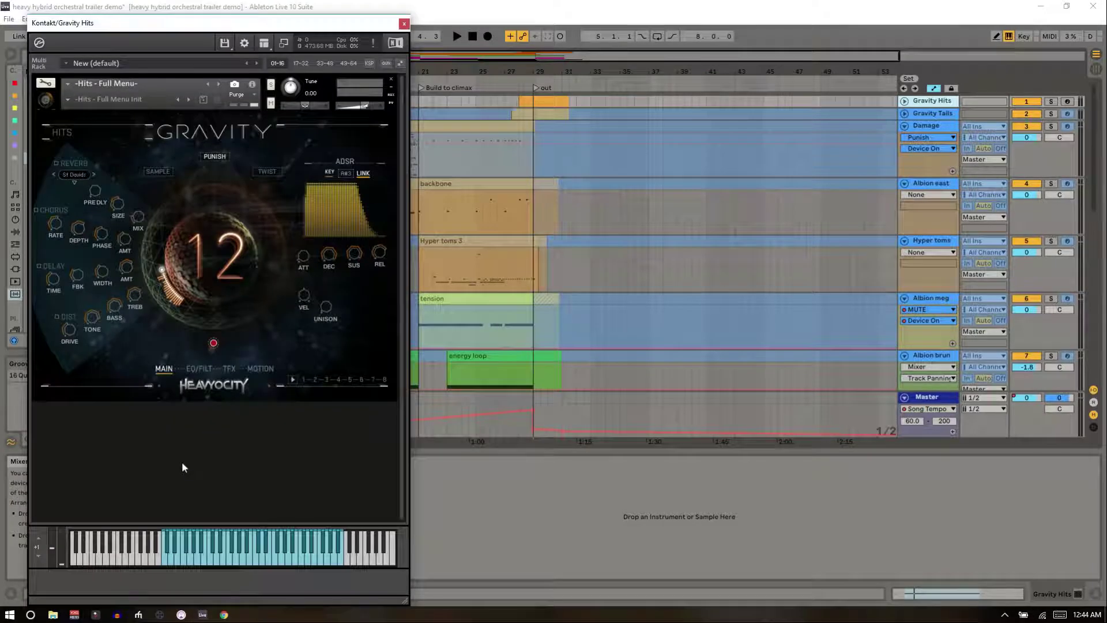
- Raise the Gravity instrument's Punish amount to 51 and play the arrangement to hear the effect
{"action": "key", "text": "space"}
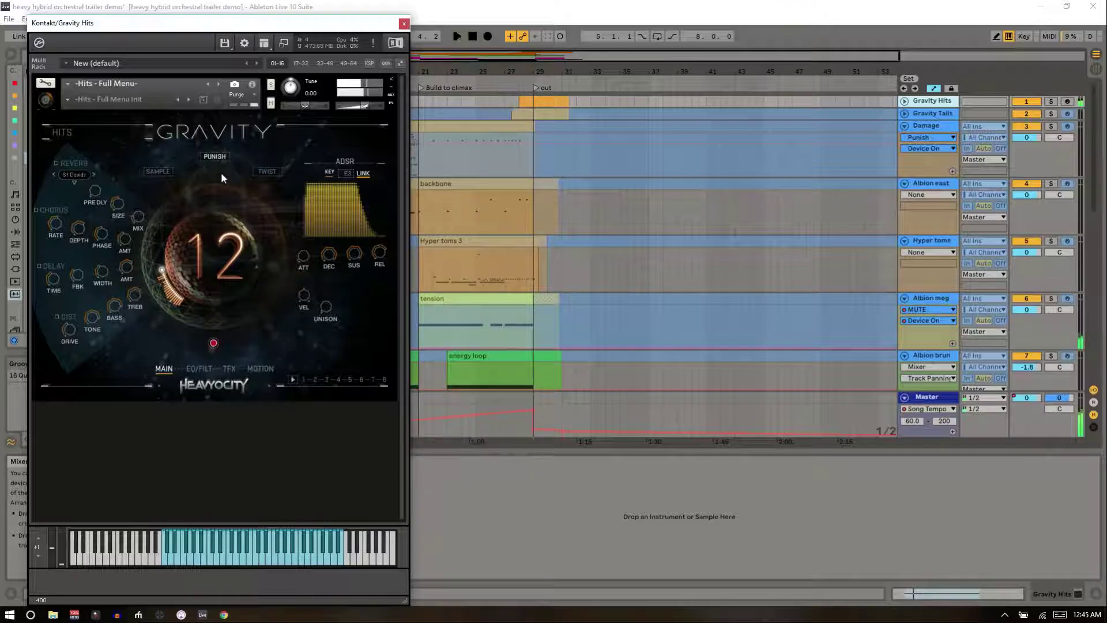
{"action": "left_click_drag", "start_coordinate": [185, 295], "coordinate": [212, 189]}
{"action": "key", "text": "space"}
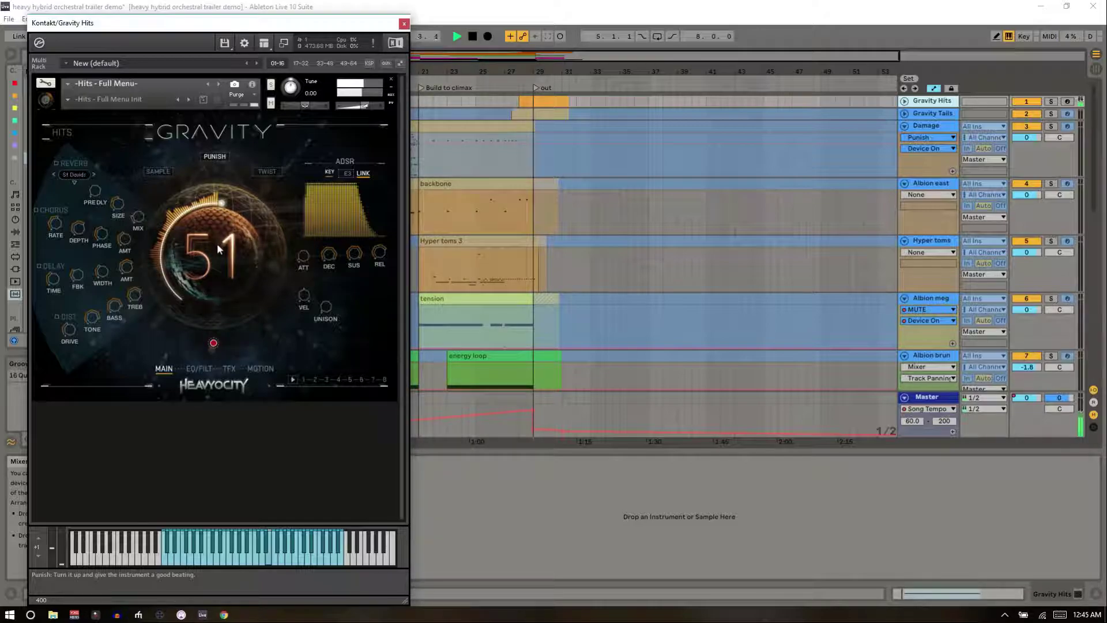
- Lower the Gravity instrument's Punish amount to 36, and view its Motion page with playback stopped before closing the Kontakt window
{"action": "mouse_move", "coordinate": [216, 243]}
{"action": "left_mouse_down"}
{"action": "mouse_move", "coordinate": [220, 98]}
{"action": "mouse_move", "coordinate": [211, 142]}
{"action": "mouse_move", "coordinate": [222, 257]}
{"action": "left_mouse_up"}
{"action": "key", "text": "space"}
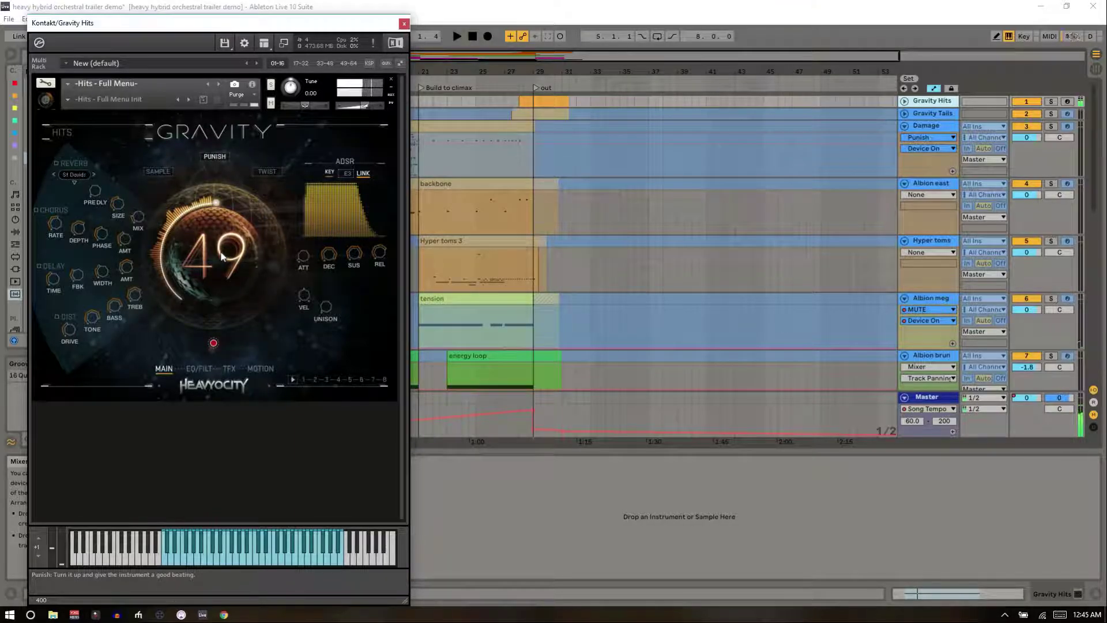
{"action": "left_click", "coordinate": [263, 369]}
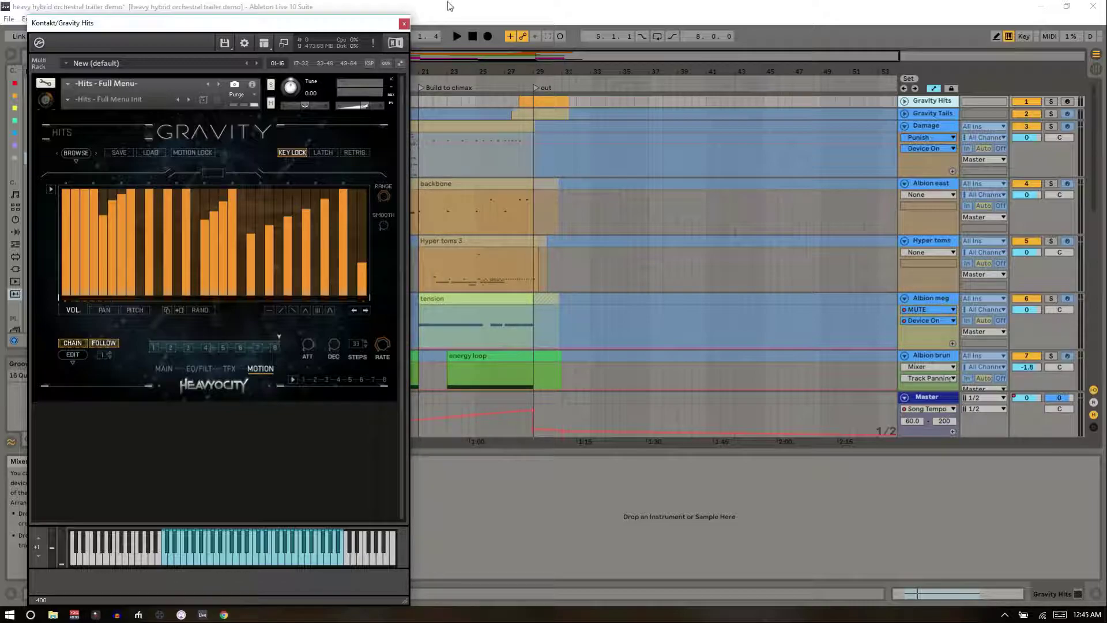
{"action": "left_click", "coordinate": [405, 25]}
- Solo the Gravity Tails track and play its clips at the middle section and around the out marker
{"action": "left_click", "coordinate": [923, 111]}
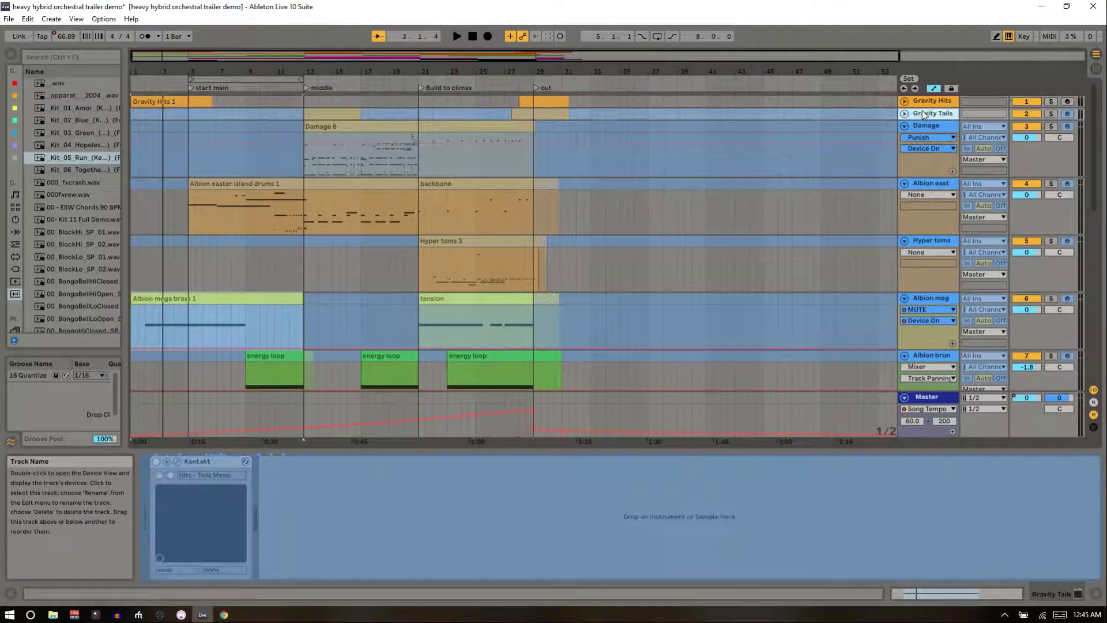
{"action": "left_click", "coordinate": [321, 116]}
{"action": "key", "text": "space"}
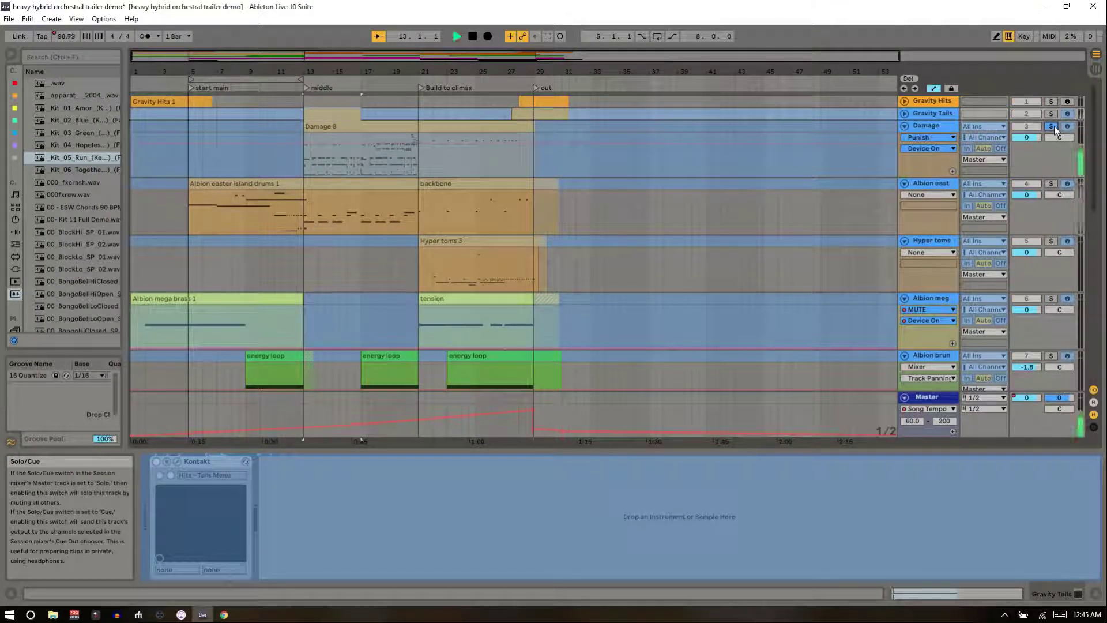
{"action": "left_click", "coordinate": [1051, 114]}
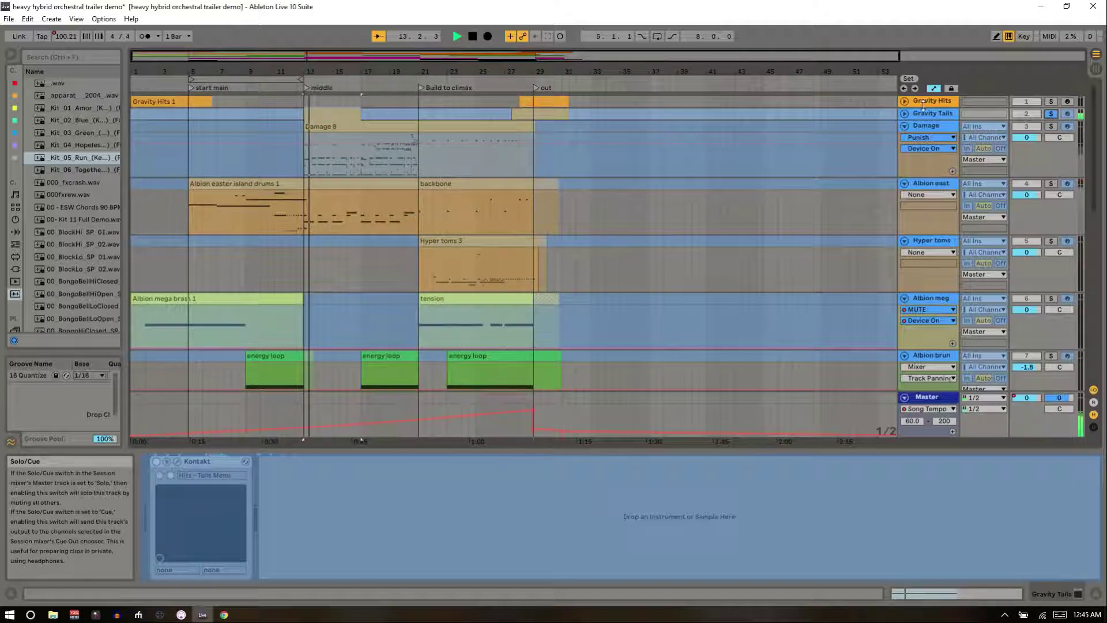
{"action": "left_click", "coordinate": [532, 114]}
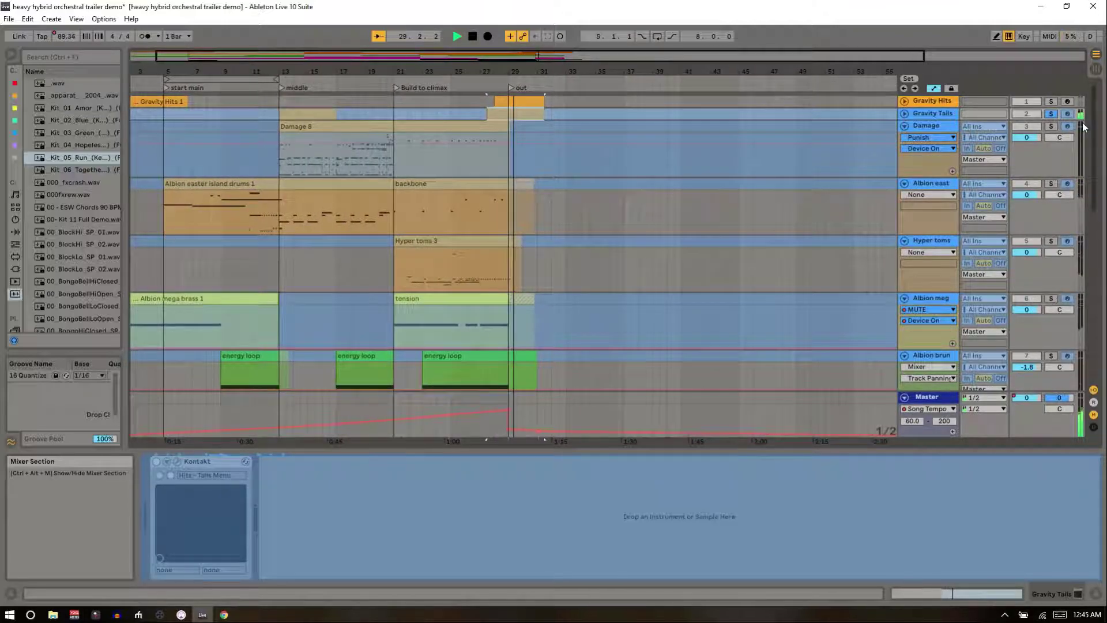
- Solo the Gravity Hits track to hear its closing hits, and reopen its Kontakt instrument window
{"action": "left_click", "coordinate": [1052, 102]}
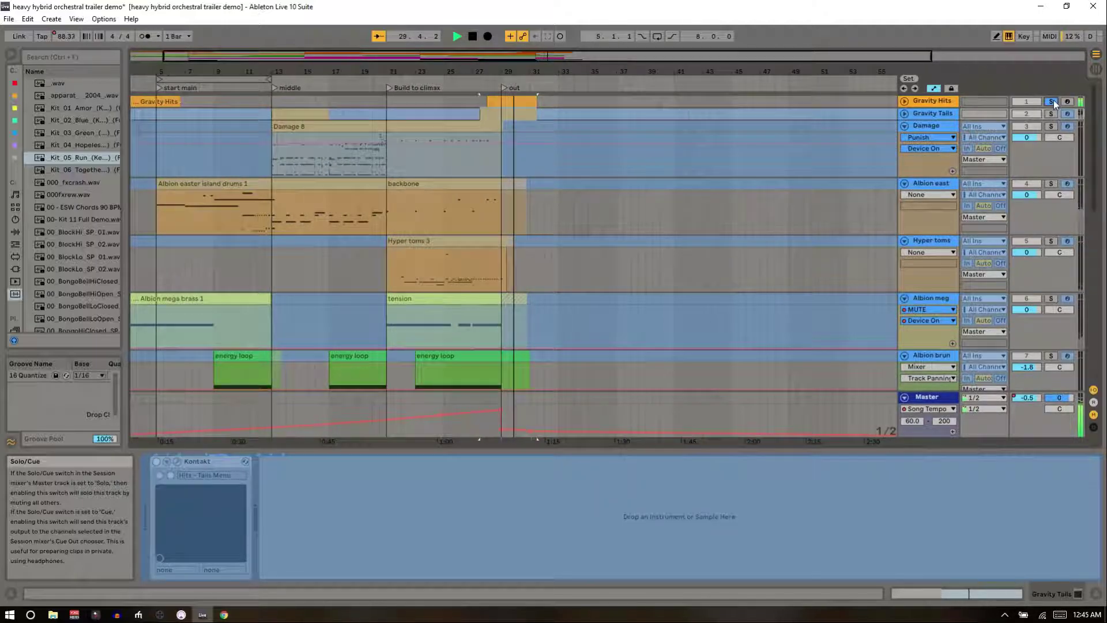
{"action": "left_click", "coordinate": [932, 101]}
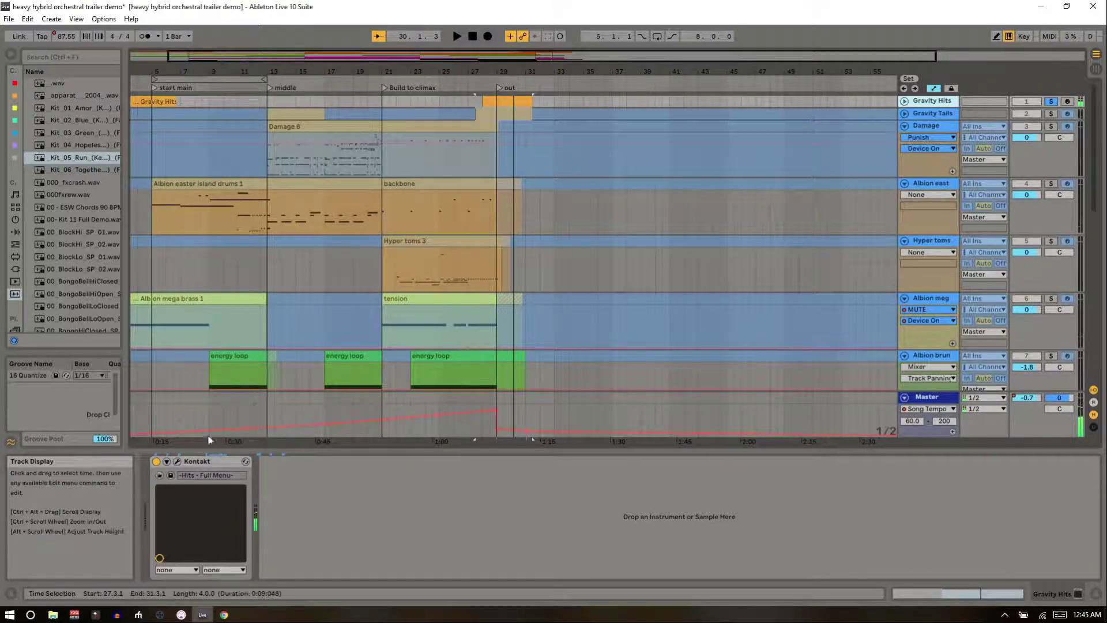
{"action": "left_click", "coordinate": [177, 461]}
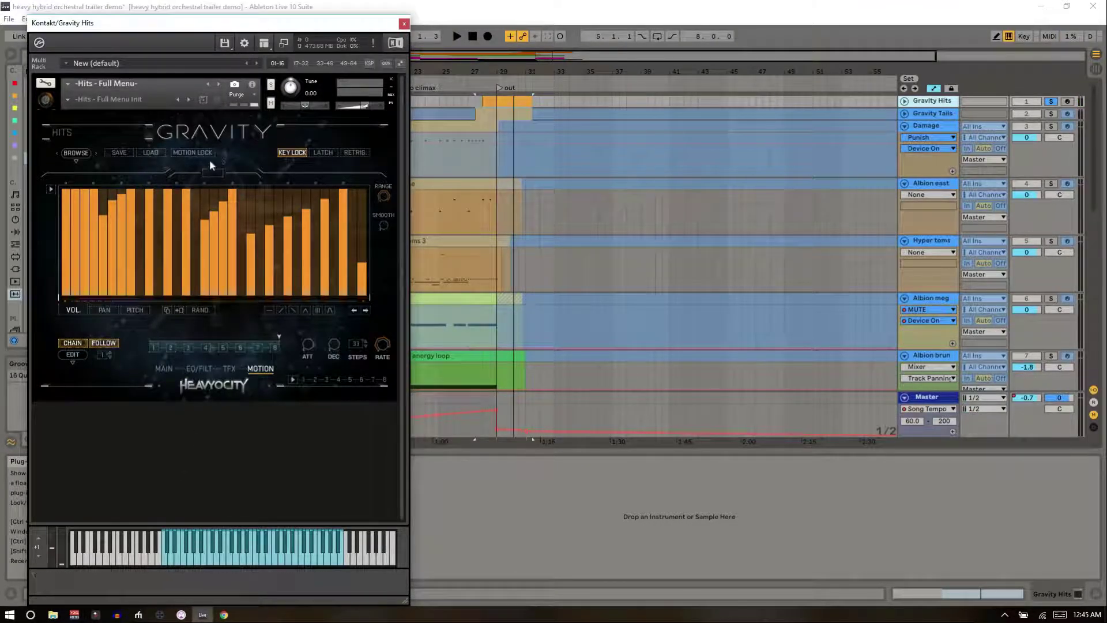
- Look at the Gravity instrument's Motion preset options without saving, and return to the arrangement by way of its Main page
{"action": "left_click", "coordinate": [74, 152]}
{"action": "left_click", "coordinate": [119, 152]}
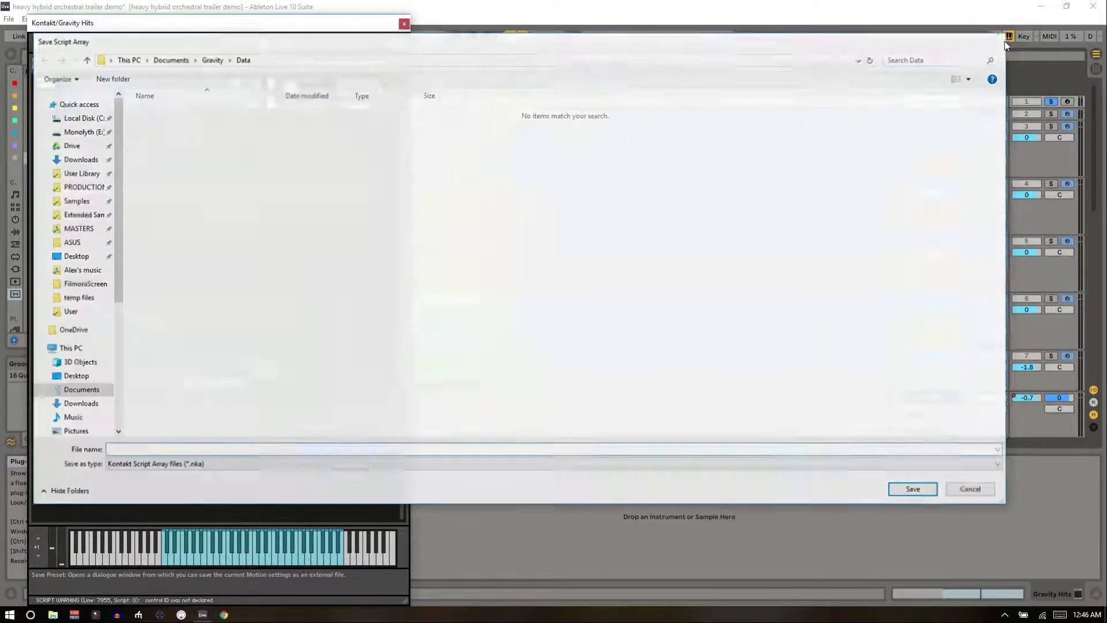
{"action": "left_click", "coordinate": [1003, 41]}
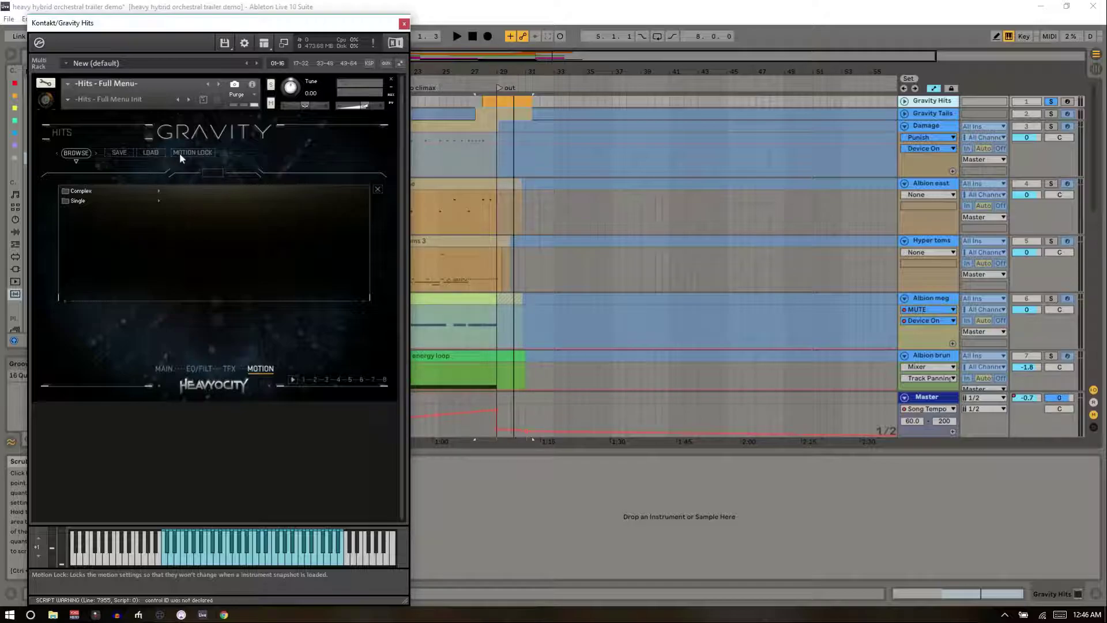
{"action": "left_click", "coordinate": [161, 370]}
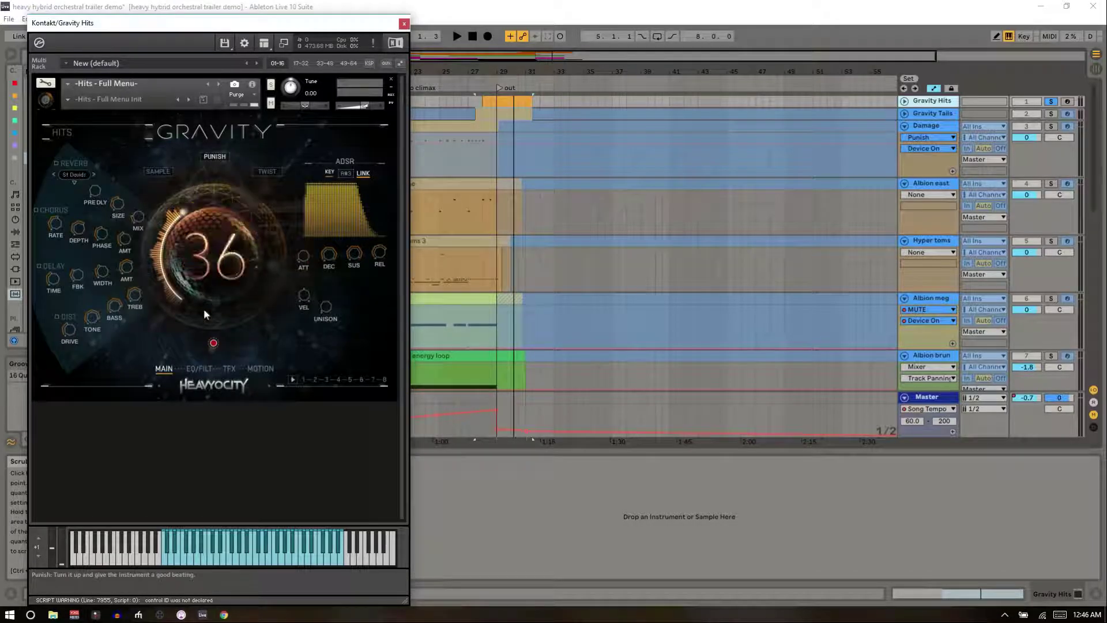
{"action": "left_click", "coordinate": [405, 24]}
{"action": "left_click_drag", "start_coordinate": [406, 72], "coordinate": [406, 63]}
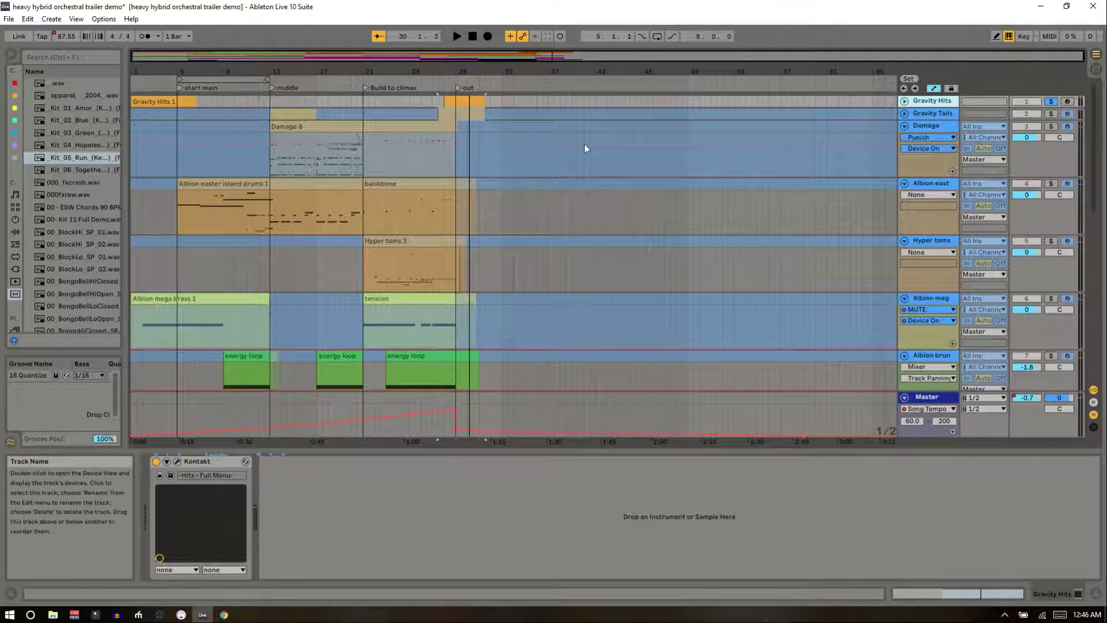
- View the Damage track's devices, and play the Albion easter island drums track soloed from bar 5
{"action": "left_click", "coordinate": [935, 127]}
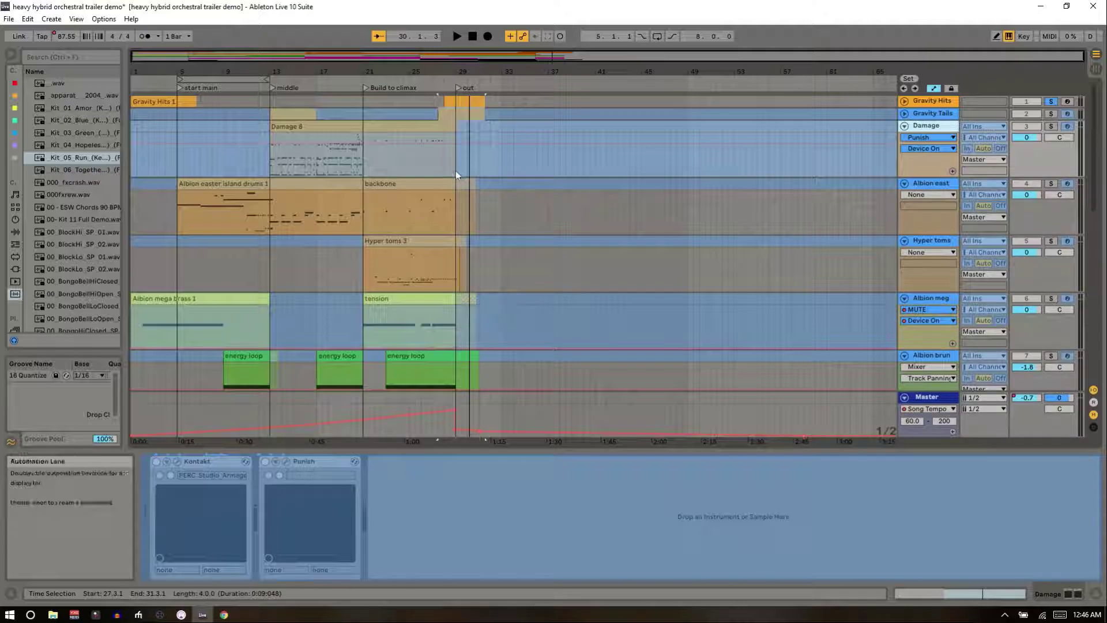
{"action": "left_click", "coordinate": [1049, 181]}
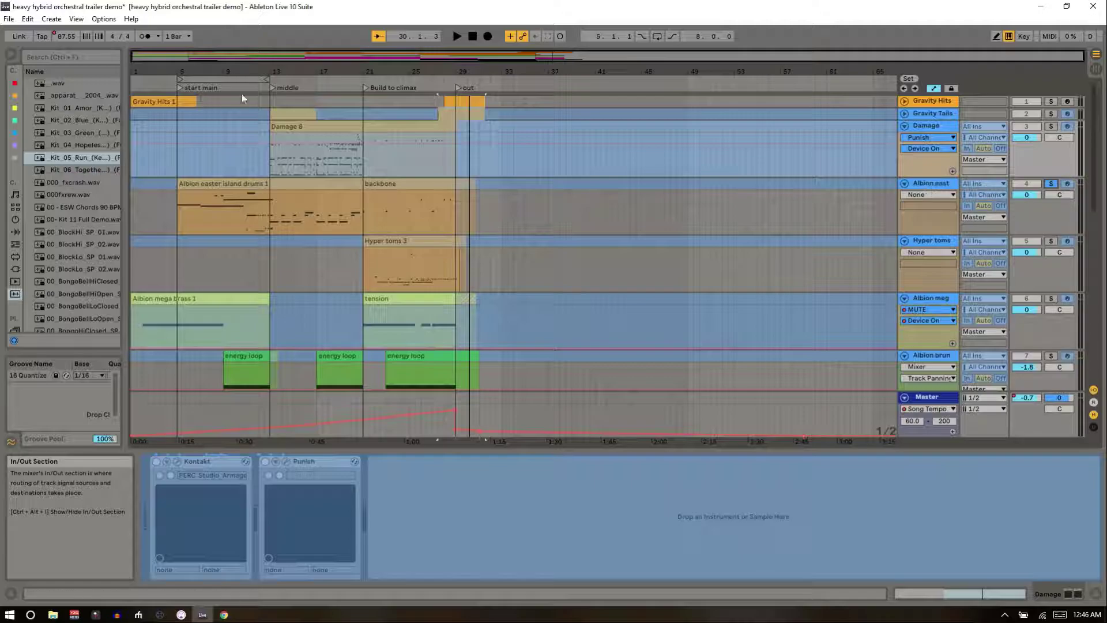
{"action": "left_click", "coordinate": [175, 209]}
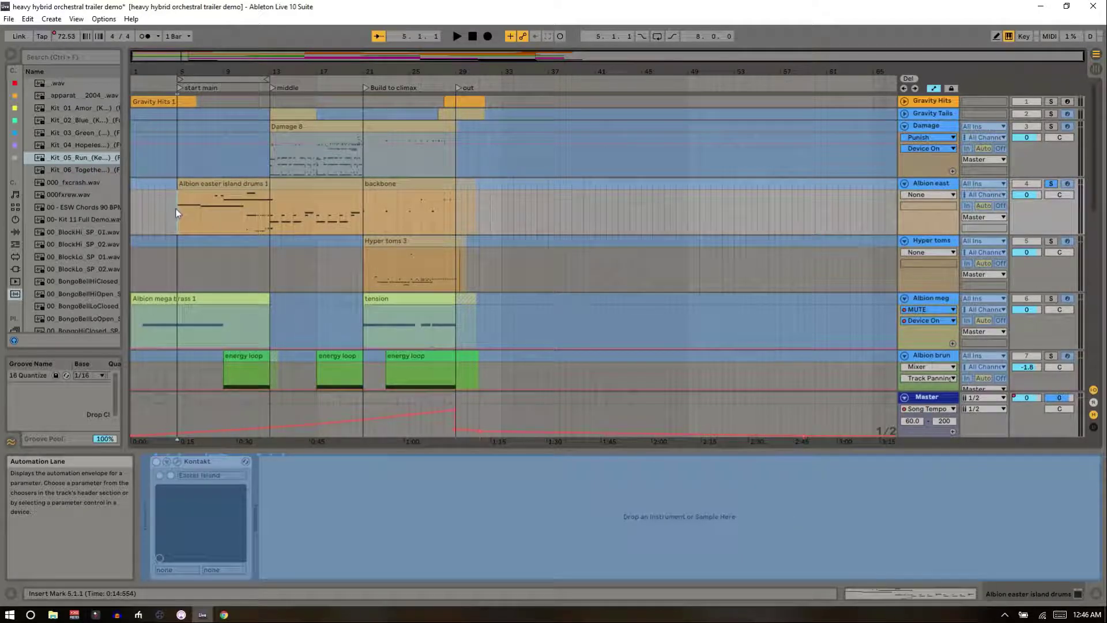
{"action": "key", "text": "space"}
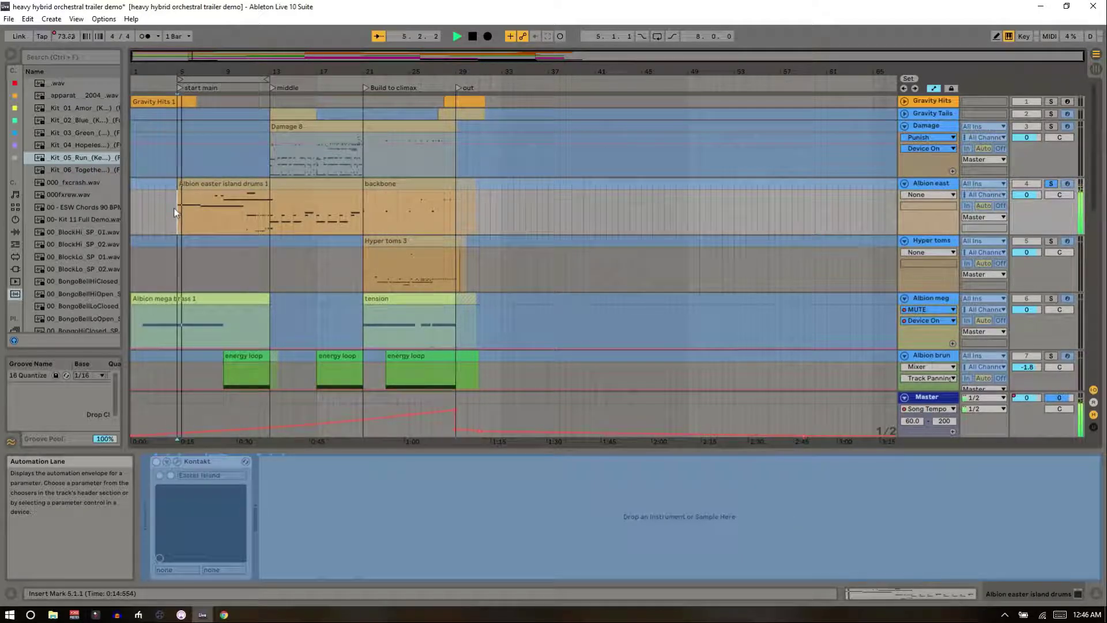
{"action": "left_click", "coordinate": [201, 225]}
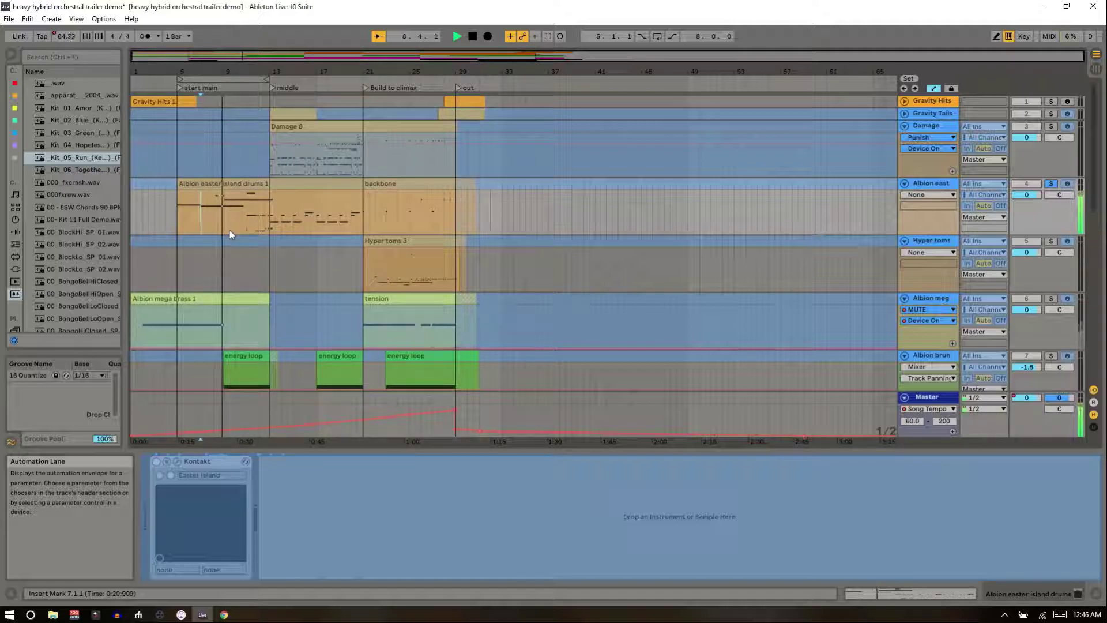
- Examine the MIDI notes of the Albion easter island drums 1 and backbone clips, unsoloing the track and stopping playback in between
{"action": "left_click", "coordinate": [234, 184]}
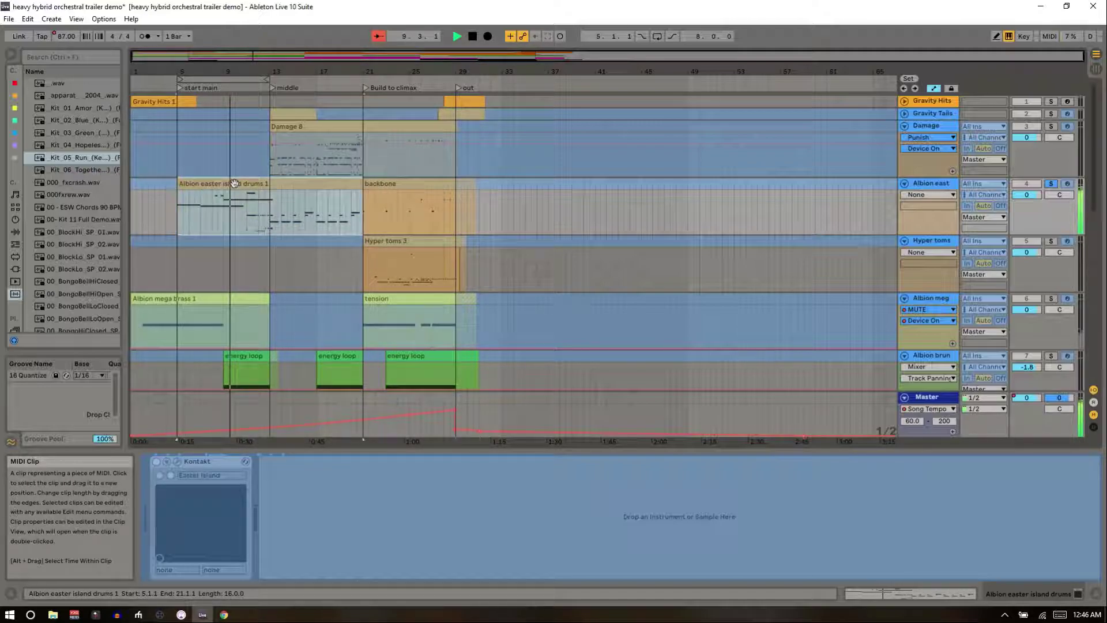
{"action": "double_click", "coordinate": [234, 183]}
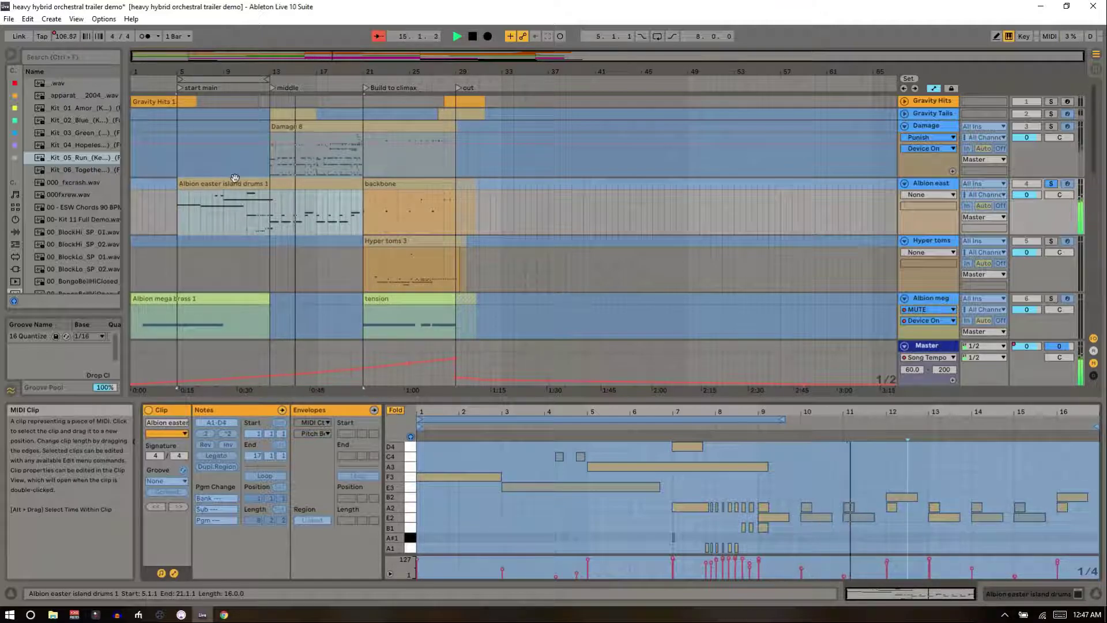
{"action": "left_click", "coordinate": [1051, 184]}
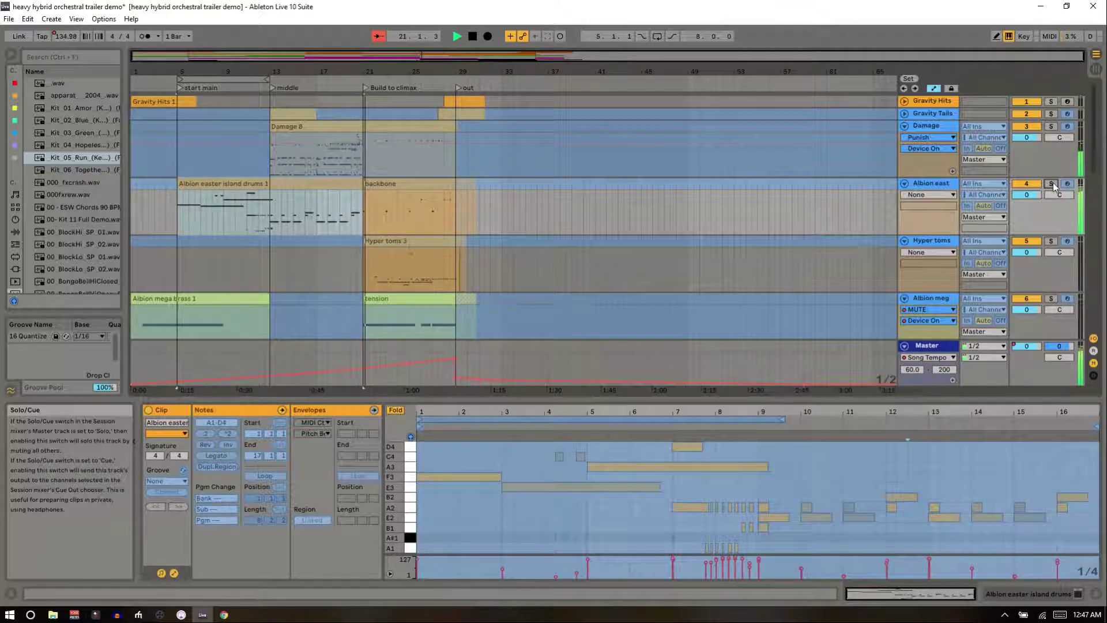
{"action": "key", "text": "space"}
{"action": "left_click", "coordinate": [403, 182]}
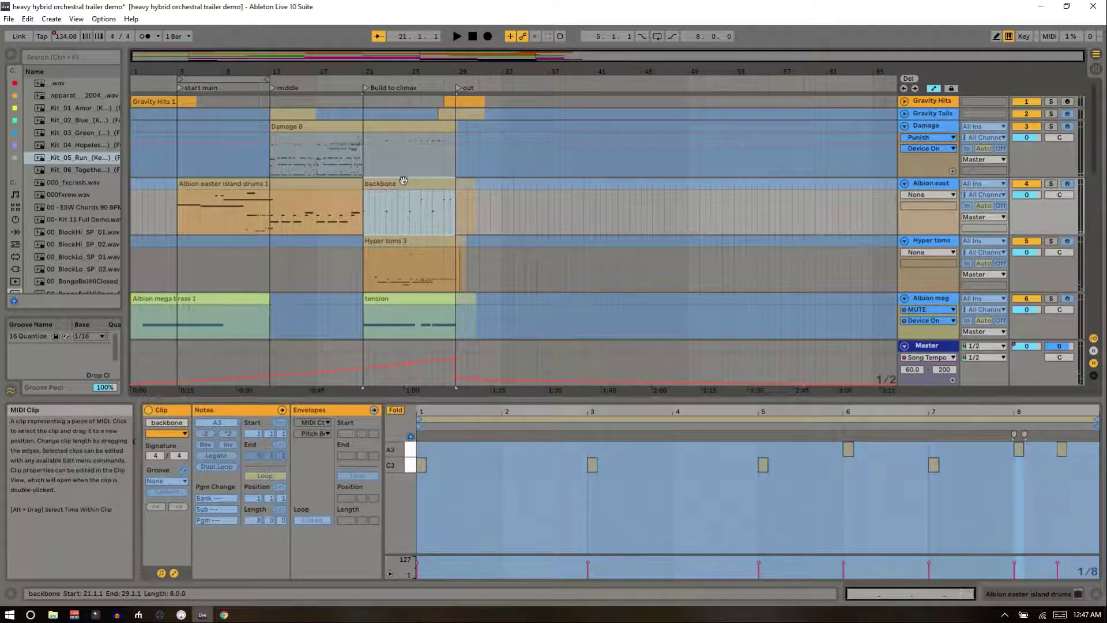
{"action": "left_click", "coordinate": [544, 410]}
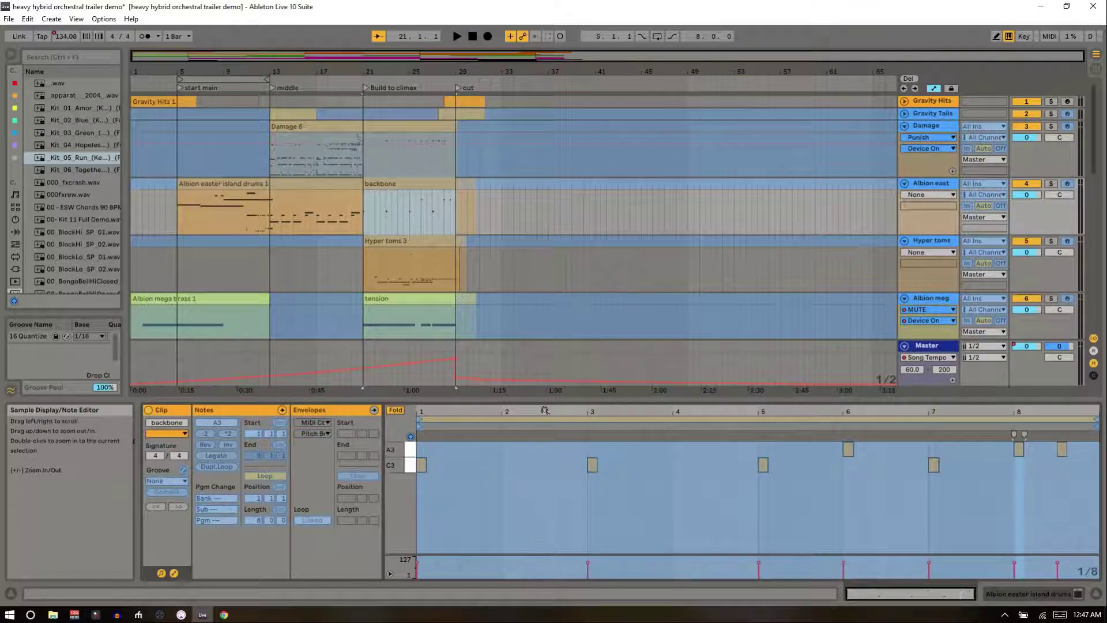
- Unfreeze the Albion easter island drums track and audition individual Easter Island hits in its Kontakt instrument
{"action": "left_click", "coordinate": [921, 185]}
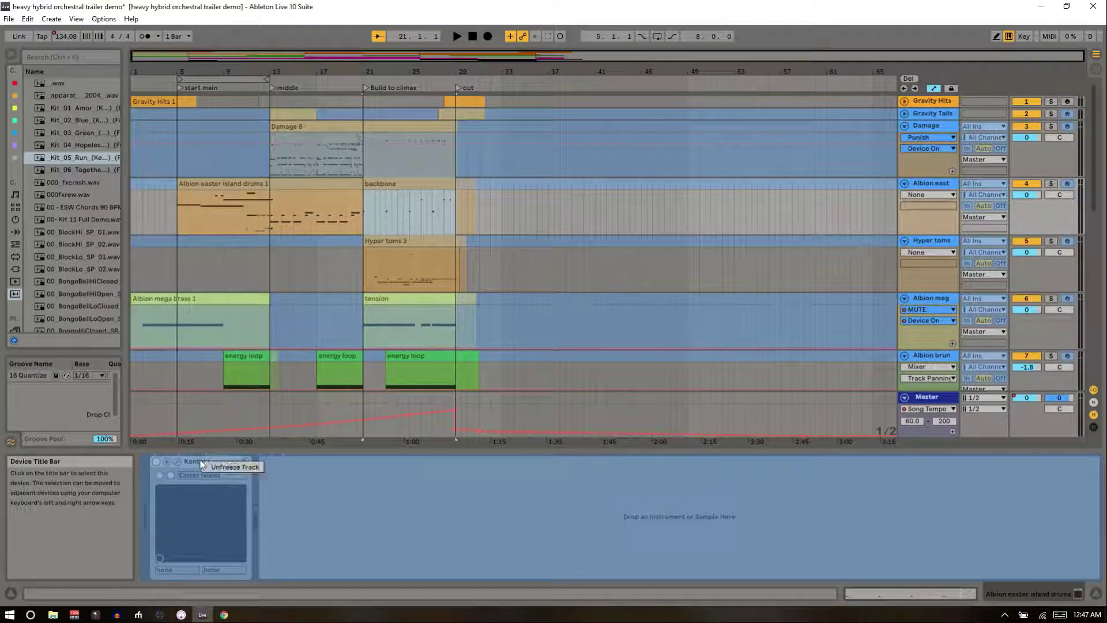
{"action": "left_click", "coordinate": [178, 461]}
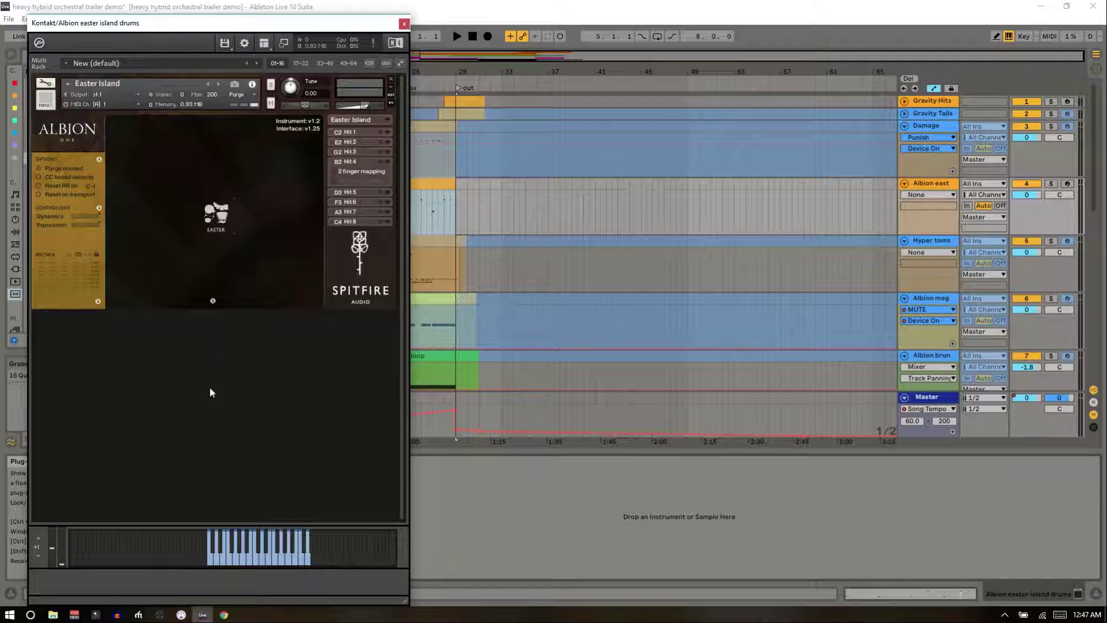
{"action": "left_click", "coordinate": [228, 558]}
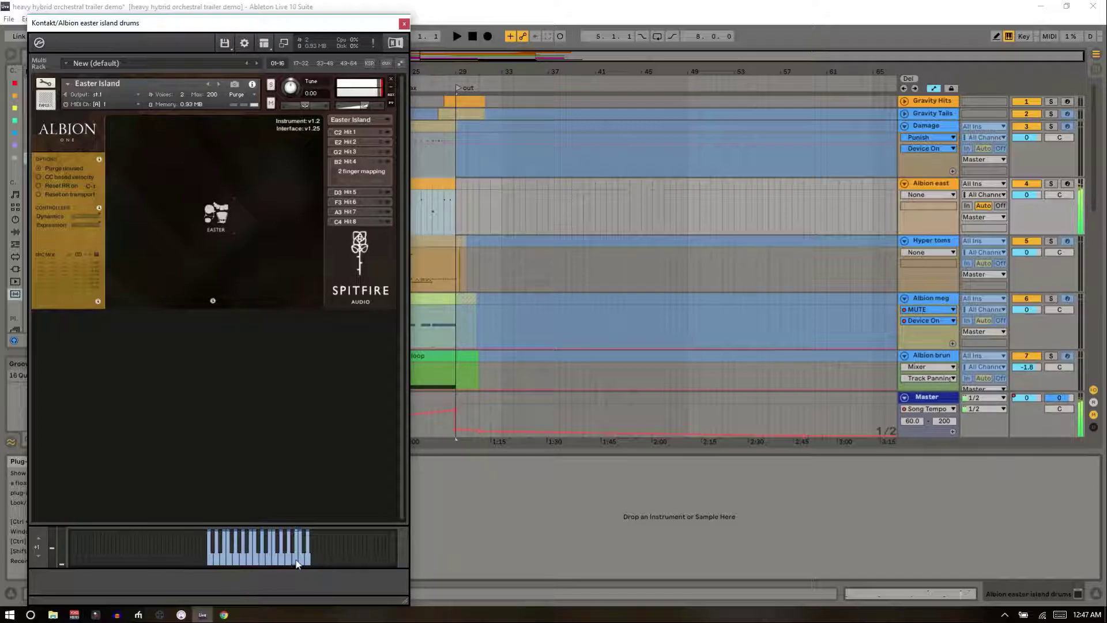
{"action": "left_click", "coordinate": [276, 562]}
{"action": "left_click", "coordinate": [404, 24]}
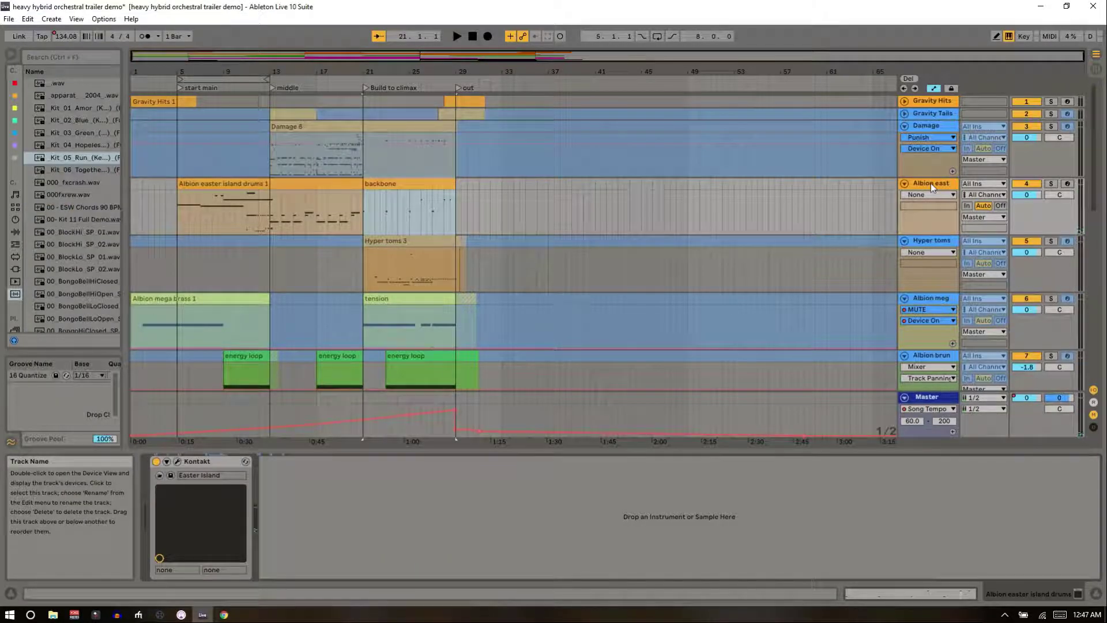
- Solo the Damage track, play it from bar 13 and open the Damage 8 clip's MIDI notes
{"action": "left_click", "coordinate": [929, 127]}
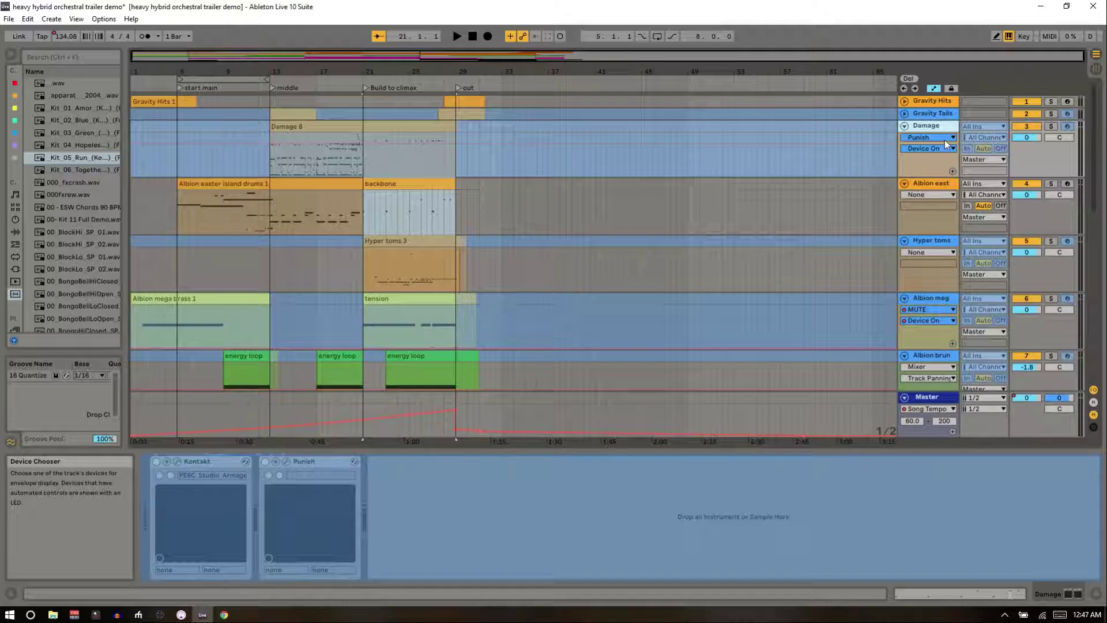
{"action": "double_click", "coordinate": [935, 127]}
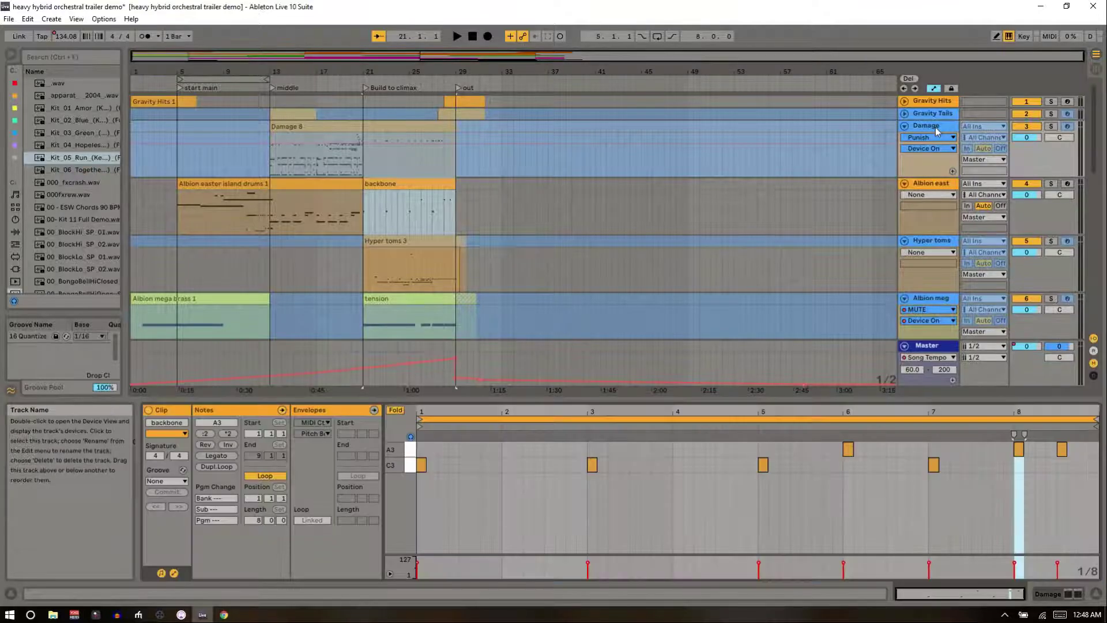
{"action": "left_click", "coordinate": [1052, 126]}
{"action": "key", "text": "space"}
{"action": "left_click", "coordinate": [286, 128]}
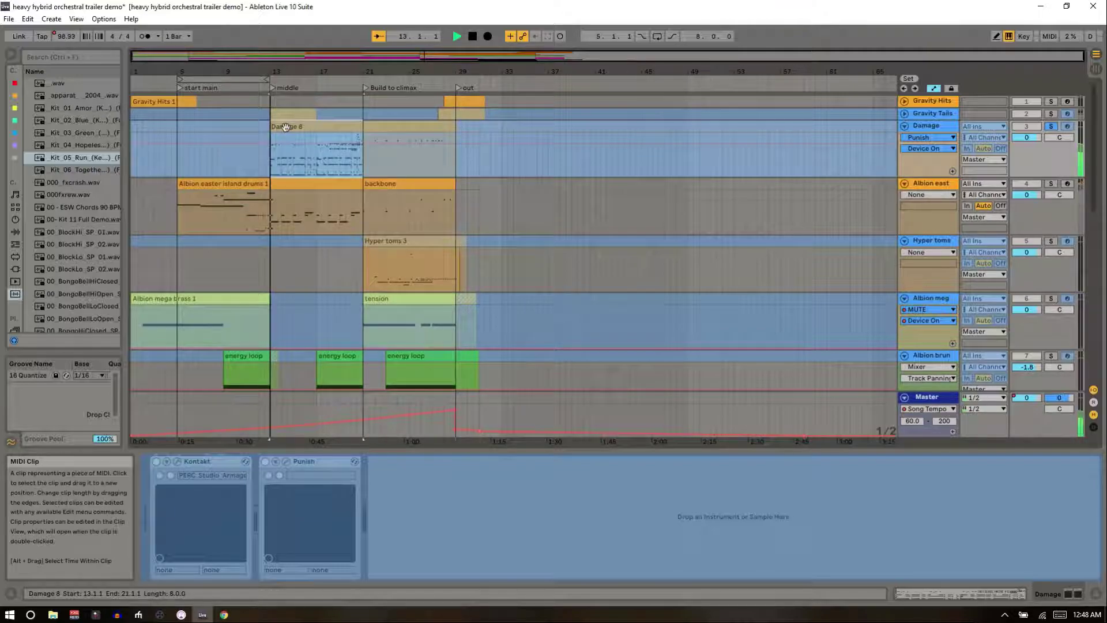
{"action": "double_click", "coordinate": [285, 127]}
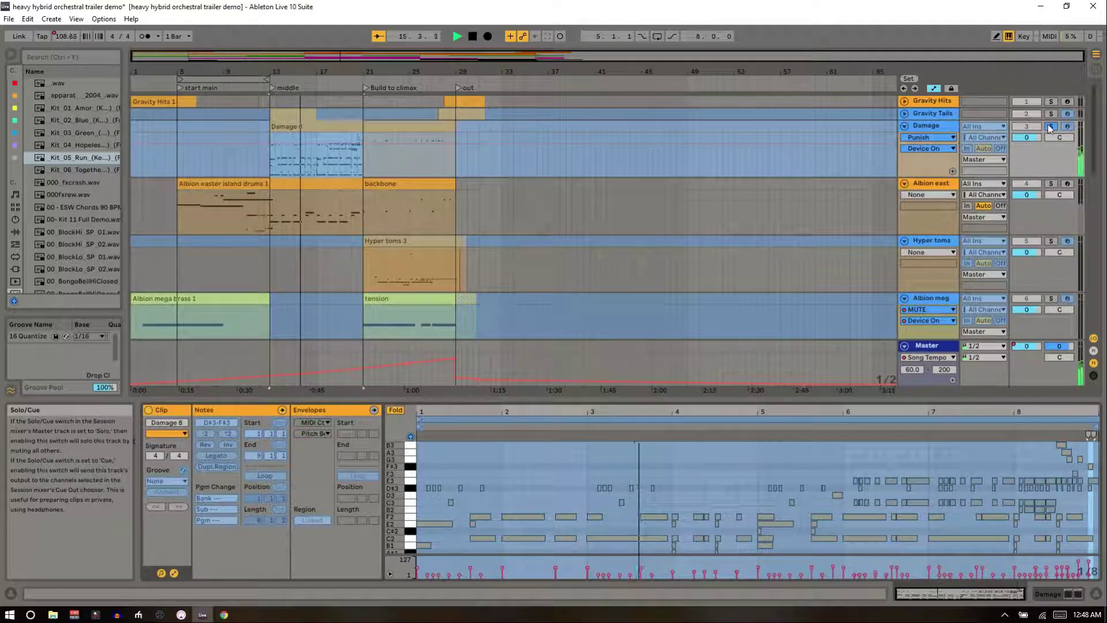
- Compare the full mix with the soloed Damage track, and open the MIDI notes of its clip in the Build to climax section
{"action": "left_click", "coordinate": [1047, 126]}
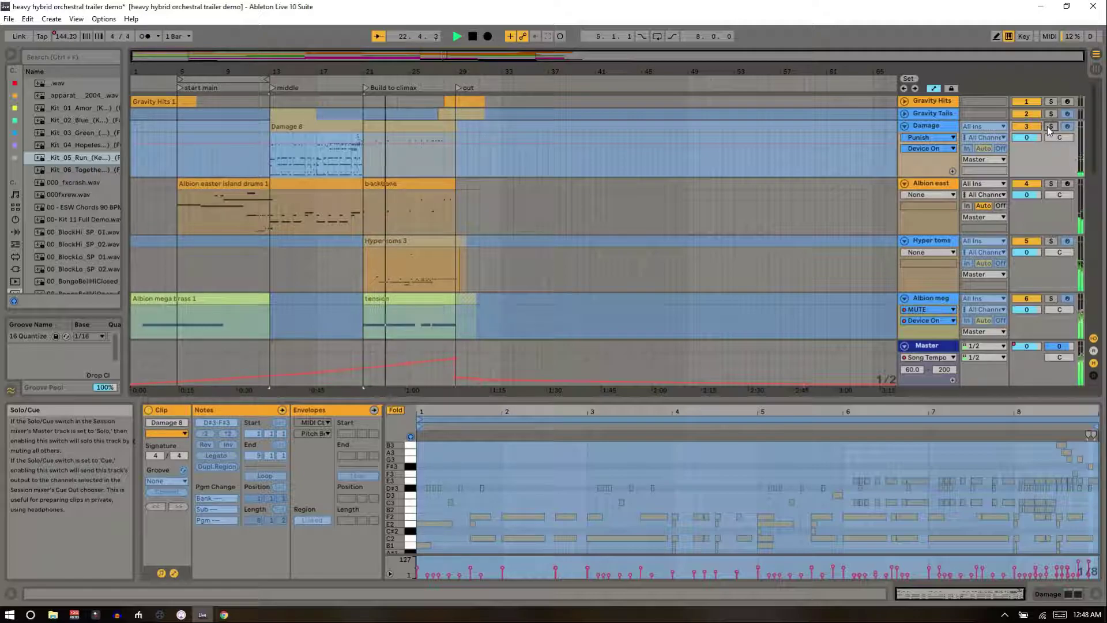
{"action": "left_click", "coordinate": [1050, 126]}
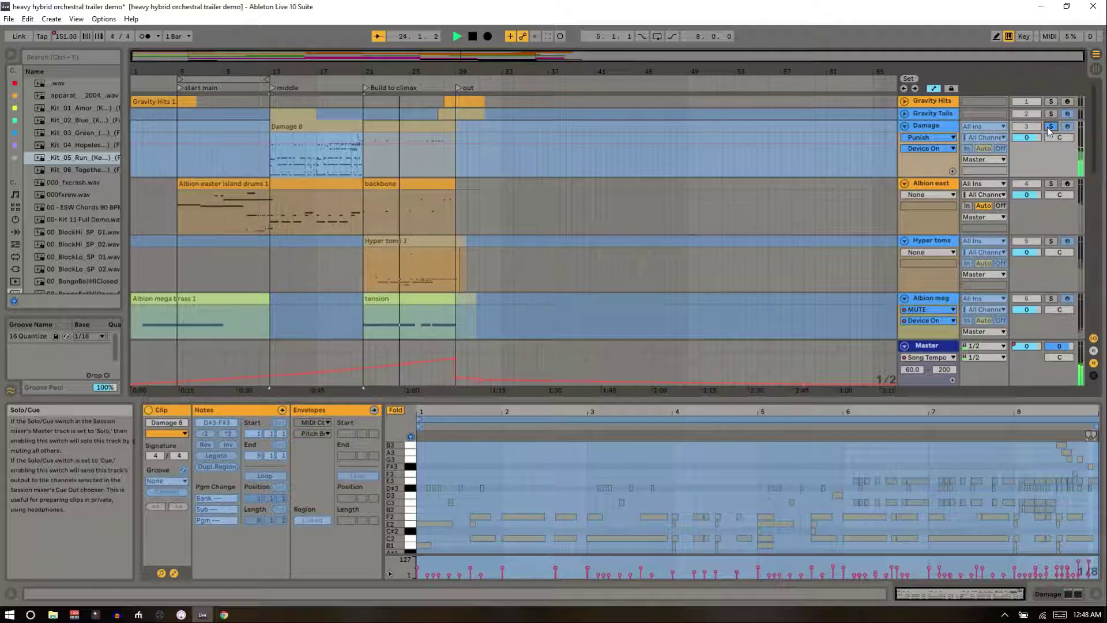
{"action": "left_click", "coordinate": [431, 130]}
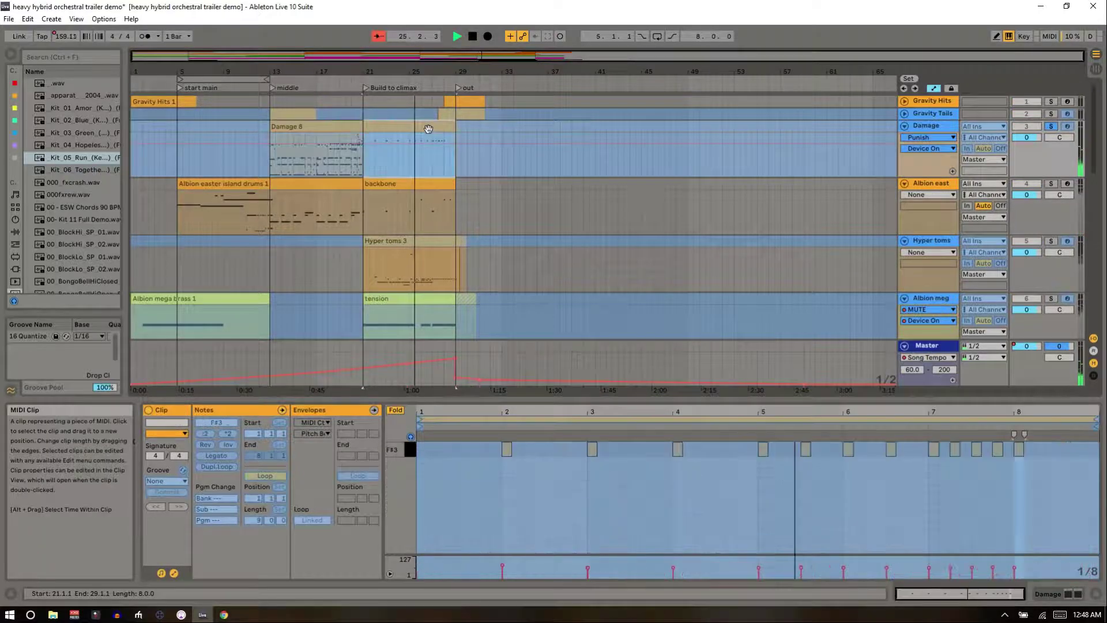
- Solo the Hyper toms track and play its clip in the Build to climax section
{"action": "left_click", "coordinate": [931, 240]}
{"action": "left_click", "coordinate": [1051, 242]}
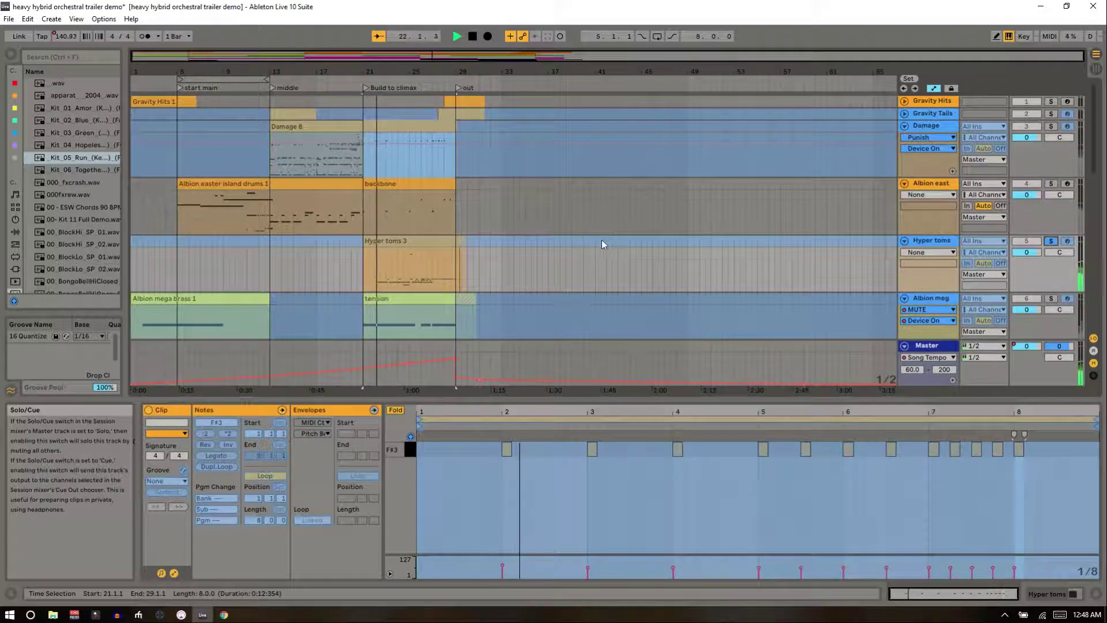
- Open the Hyper toms 3 clip's MIDI notes and play the full mix from the Build to climax section
{"action": "left_click", "coordinate": [403, 244]}
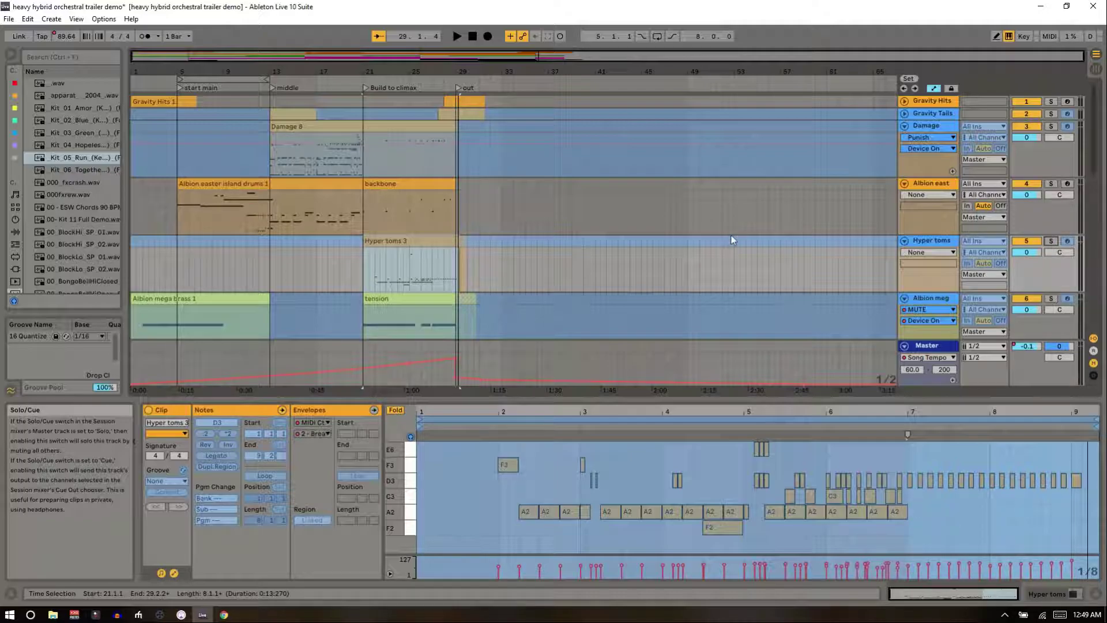
{"action": "left_click", "coordinate": [390, 84]}
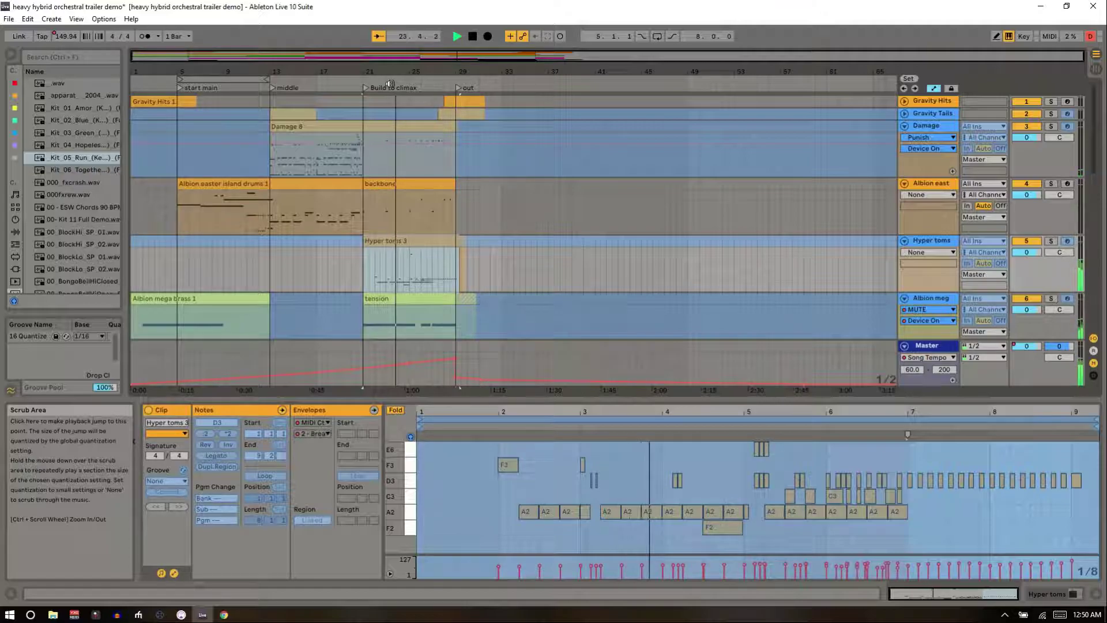
{"action": "scroll", "coordinate": [417, 206], "scroll_direction": "down", "scroll_amount": 5}
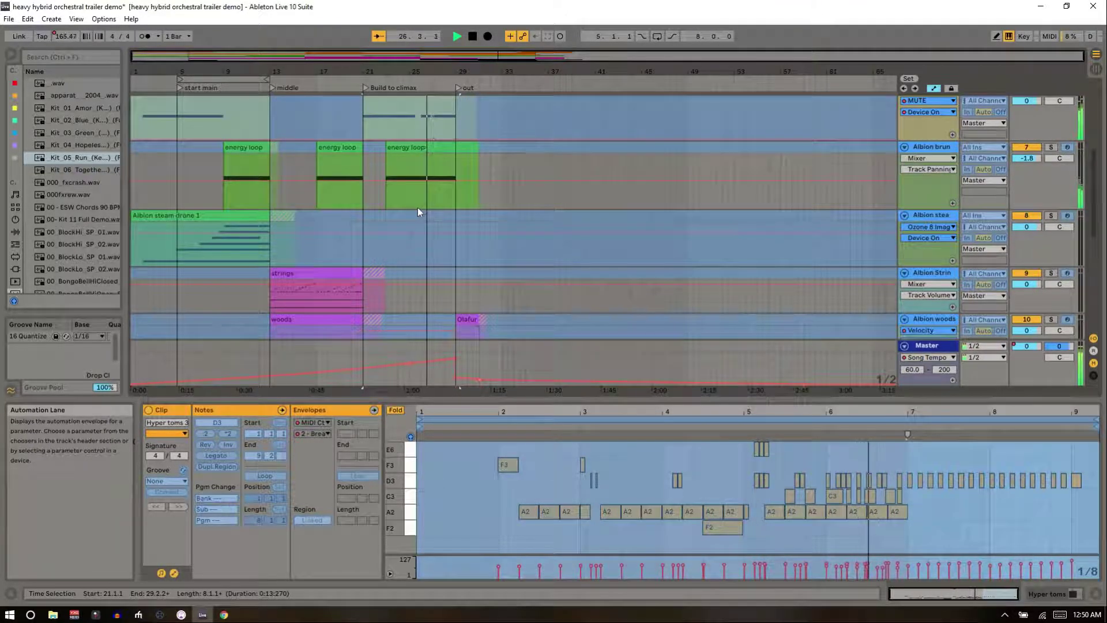
{"action": "scroll", "coordinate": [419, 212], "scroll_direction": "up", "scroll_amount": 3}
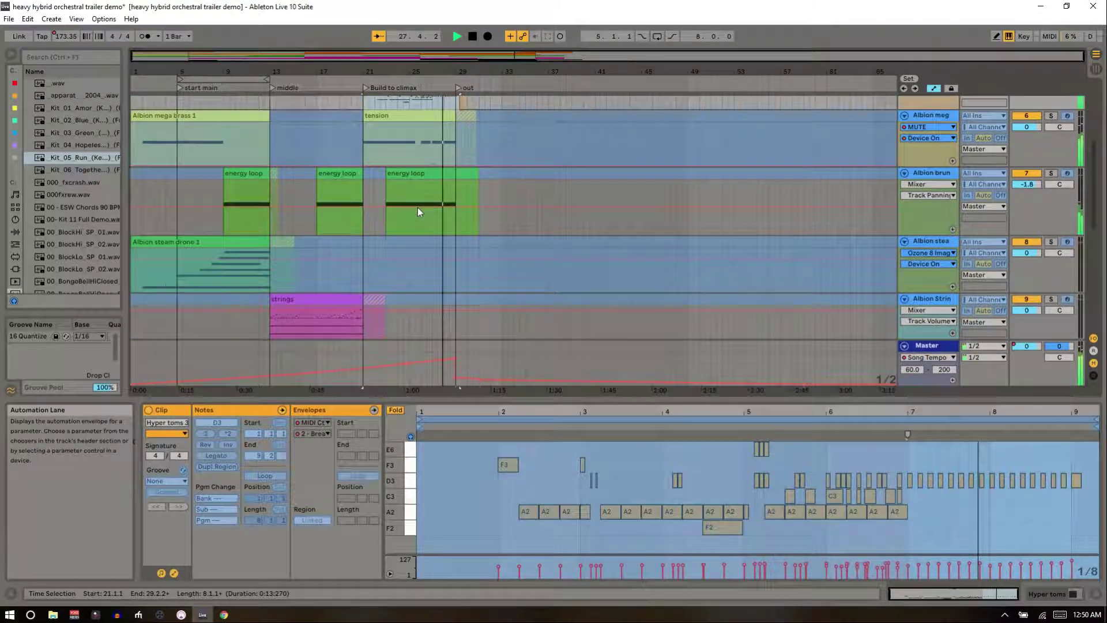
{"action": "scroll", "coordinate": [418, 206], "scroll_direction": "up", "scroll_amount": 5}
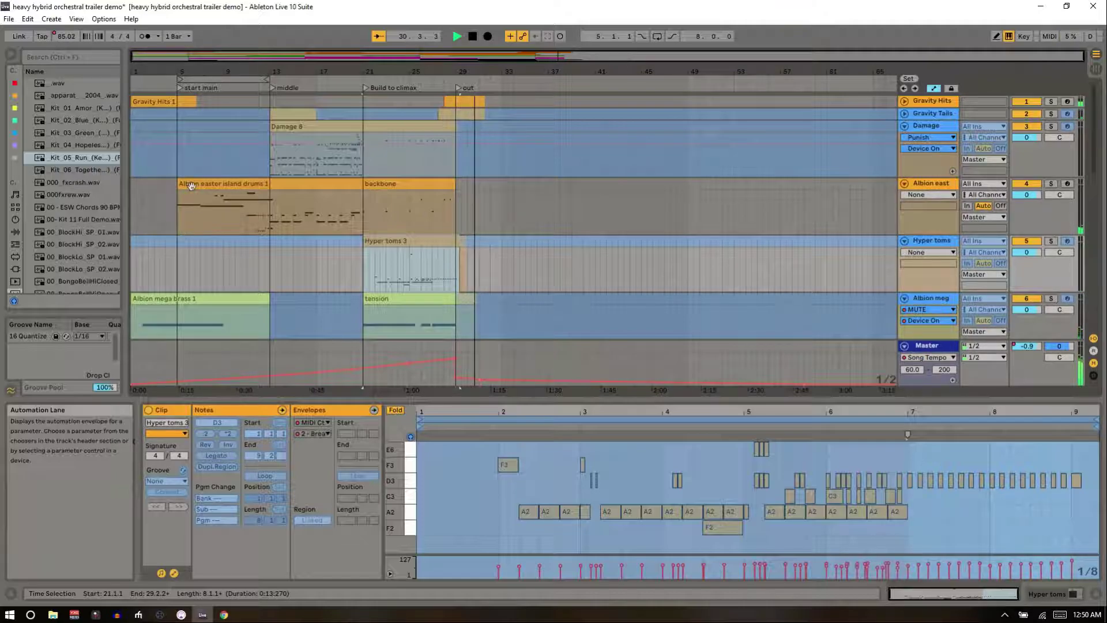
- Play the Albion mega brass 1 and tension clips and examine their expression envelopes
{"action": "key", "text": "Up"}
{"action": "key", "text": "Left"}
{"action": "scroll", "coordinate": [468, 206], "scroll_direction": "down", "scroll_amount": 2}
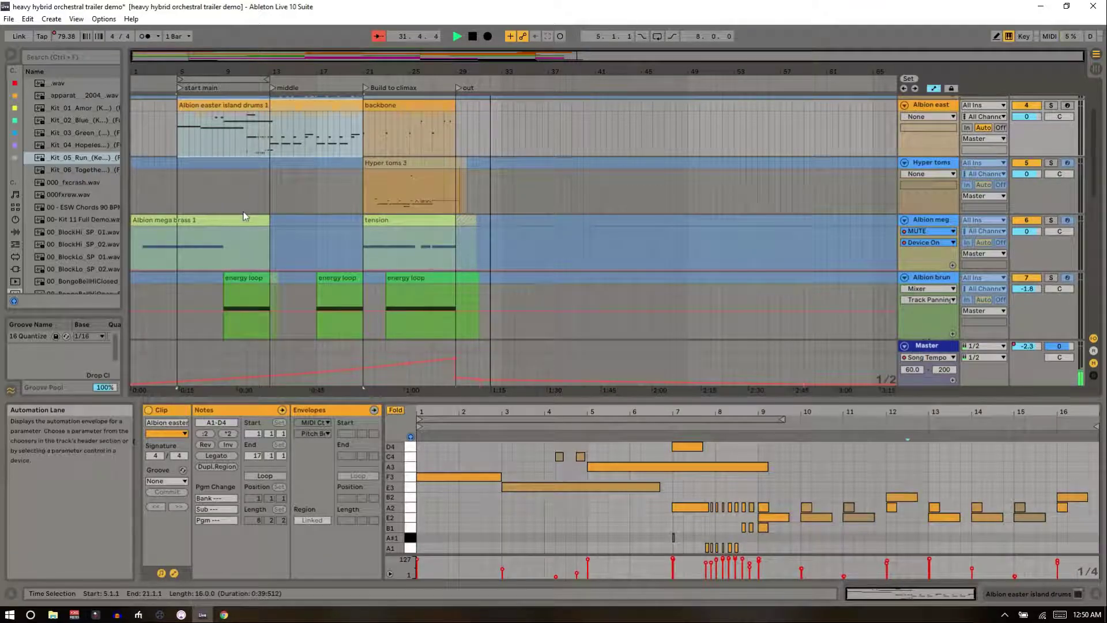
{"action": "left_click", "coordinate": [213, 220]}
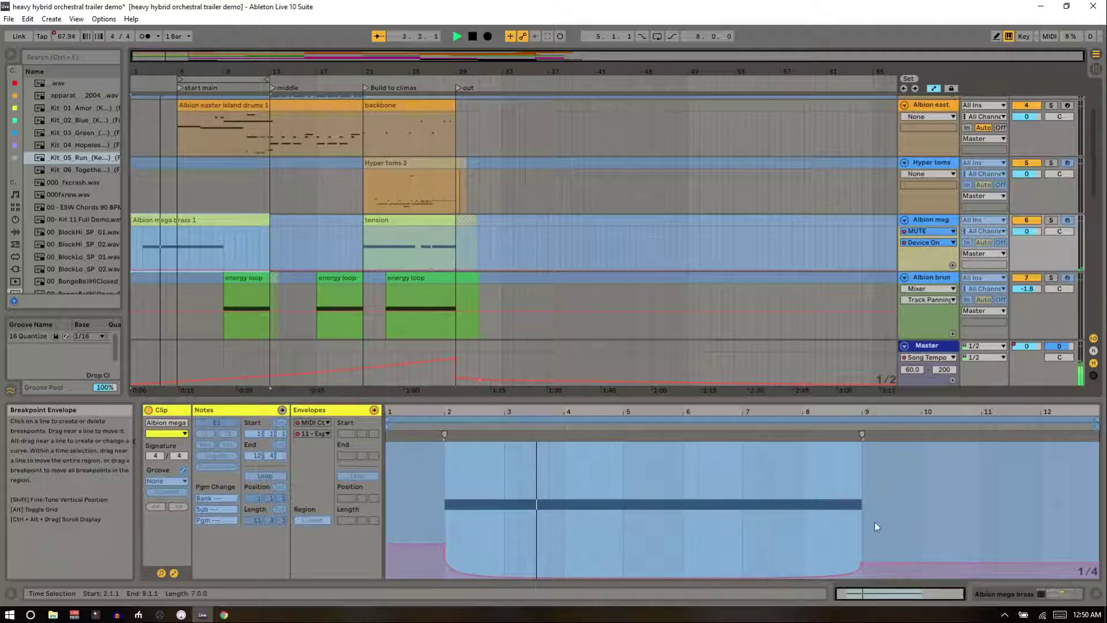
{"action": "key", "text": "space"}
{"action": "left_click", "coordinate": [419, 226]}
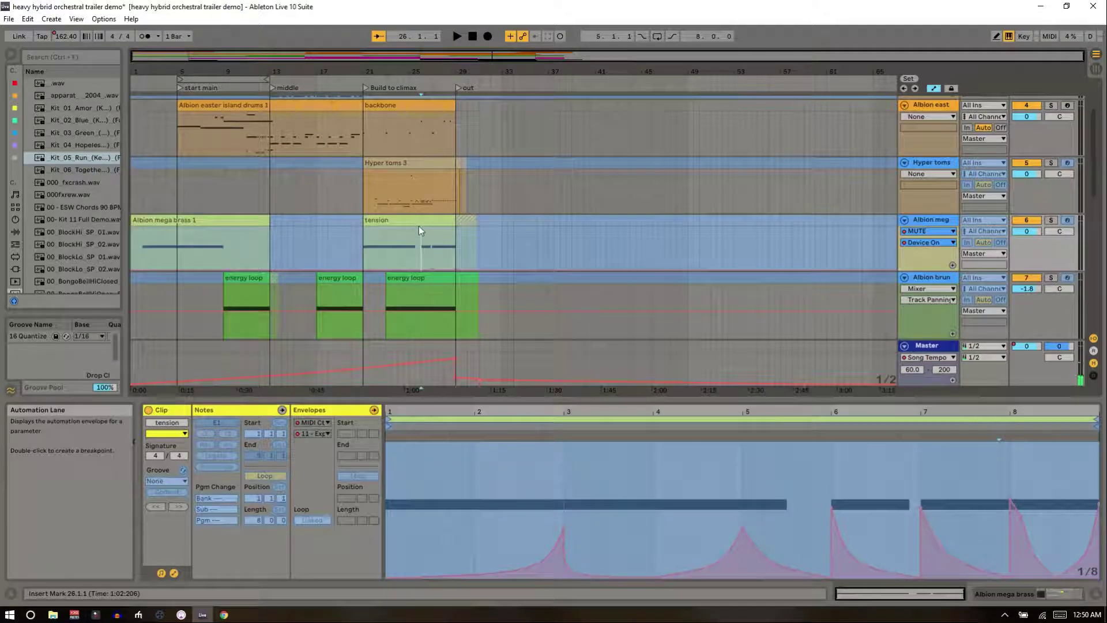
{"action": "key", "text": "space"}
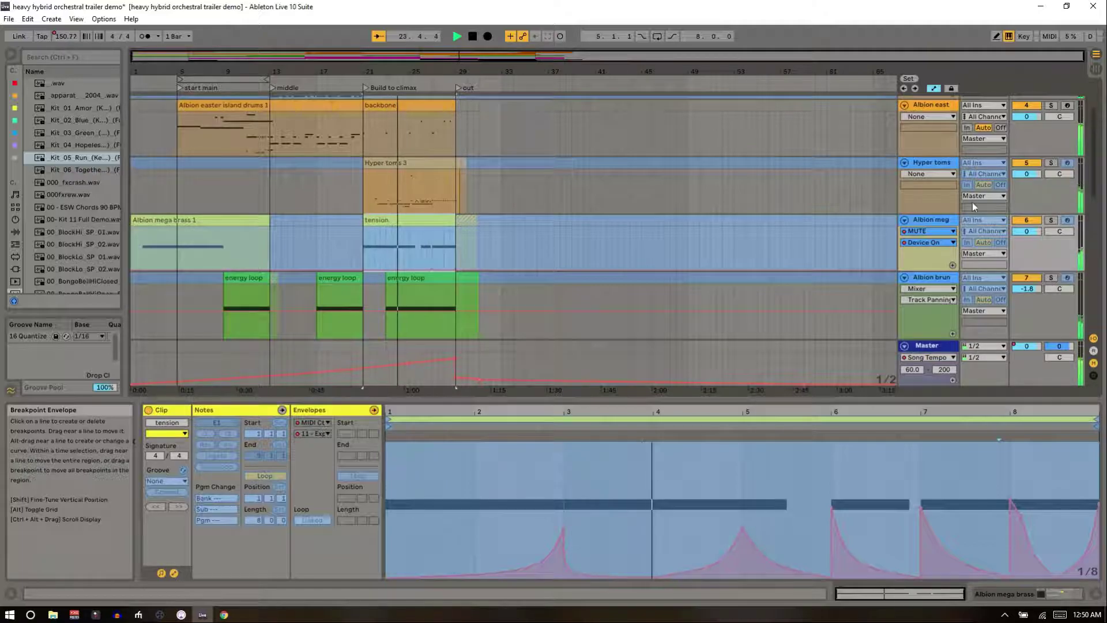
- Unfreeze the Albion mega brass track and open the tension clip with its expression envelope
{"action": "right_click", "coordinate": [941, 227]}
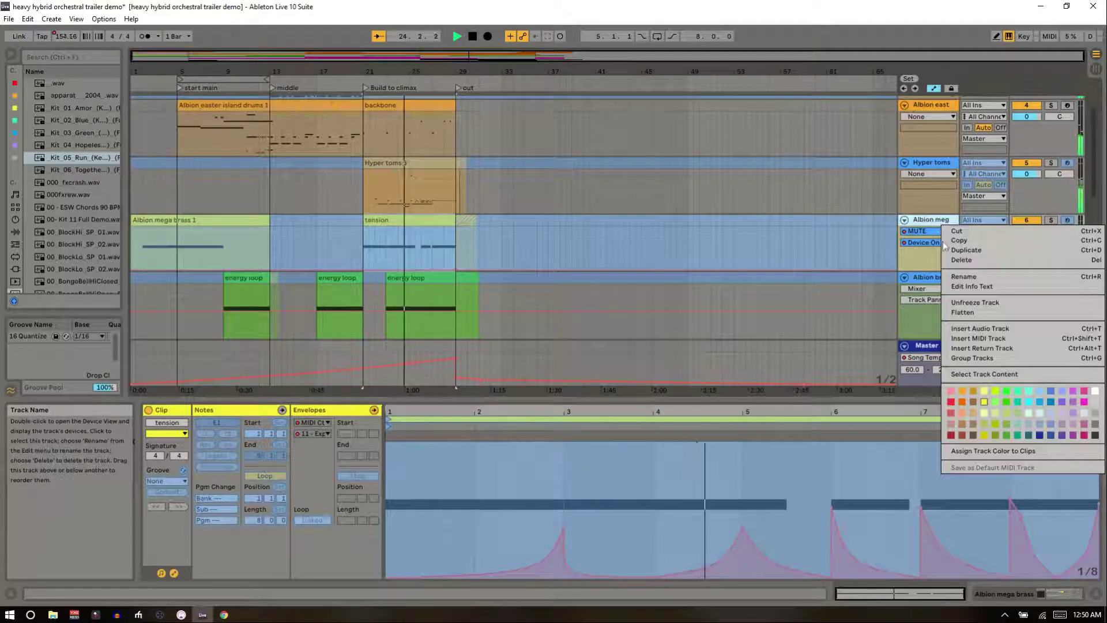
{"action": "left_click", "coordinate": [958, 304]}
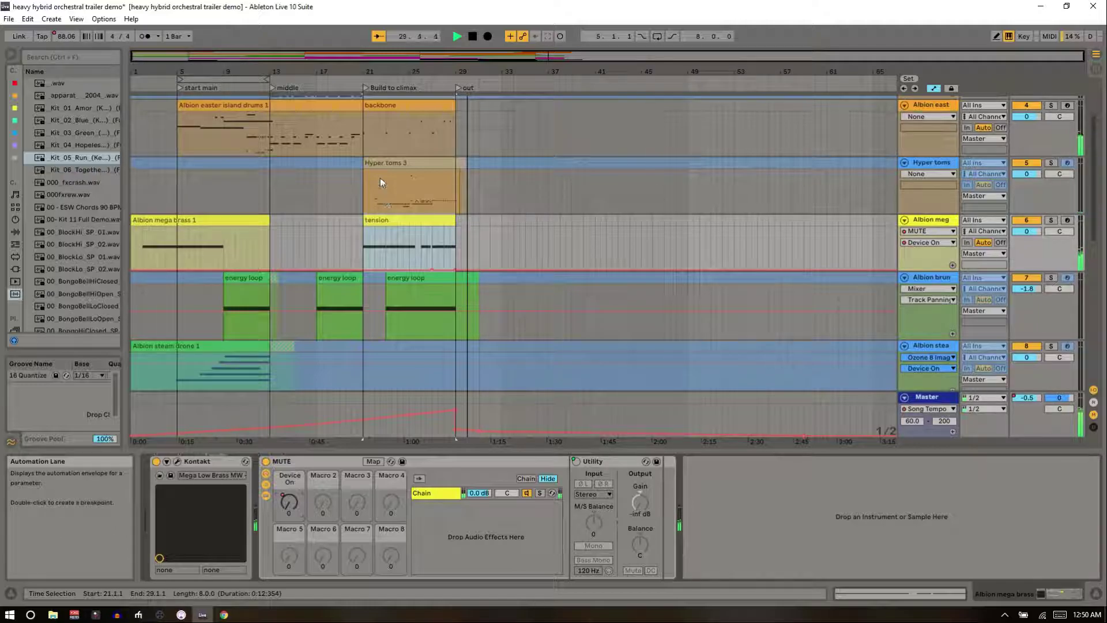
{"action": "double_click", "coordinate": [406, 217]}
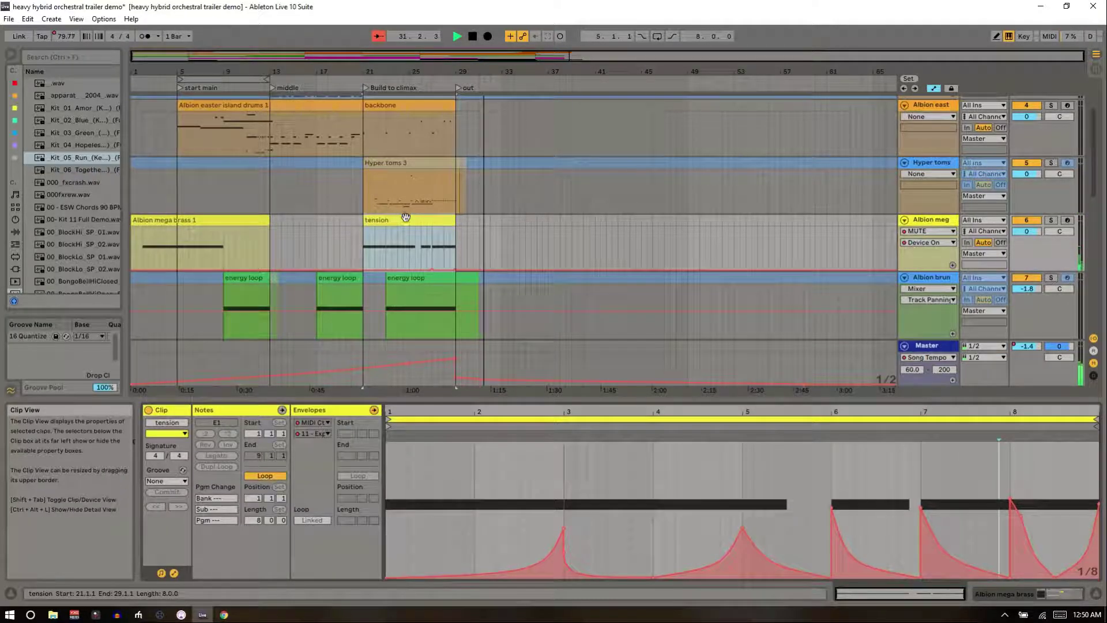
- Extend the tension clip to bar 29.2 and trim its end back to just past the out marker
{"action": "left_click_drag", "start_coordinate": [461, 72], "coordinate": [468, 222]}
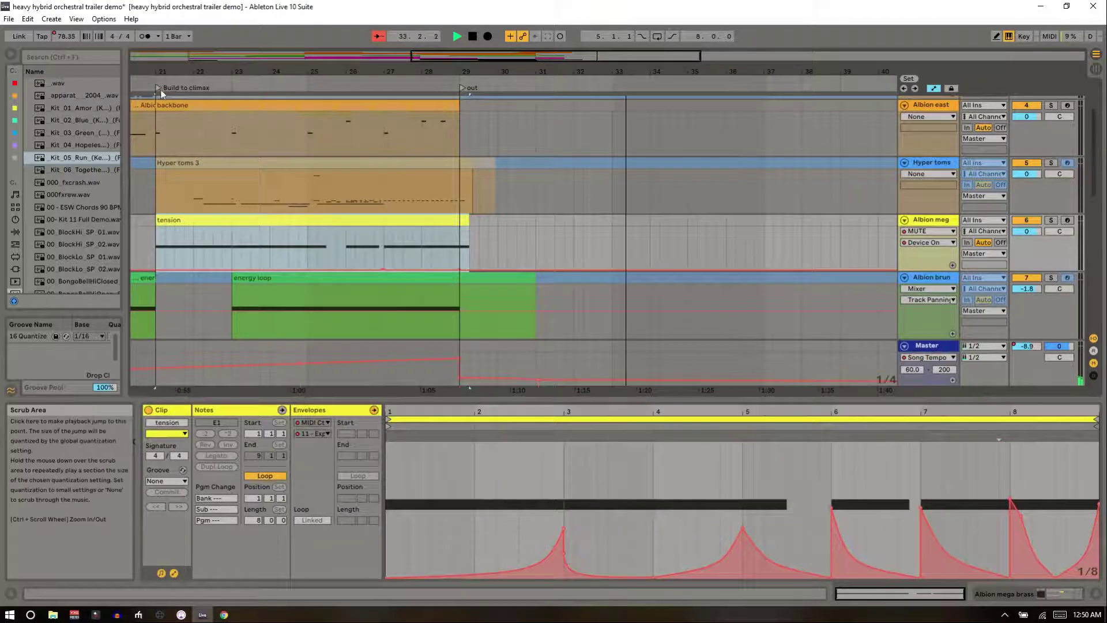
{"action": "key", "text": "space"}
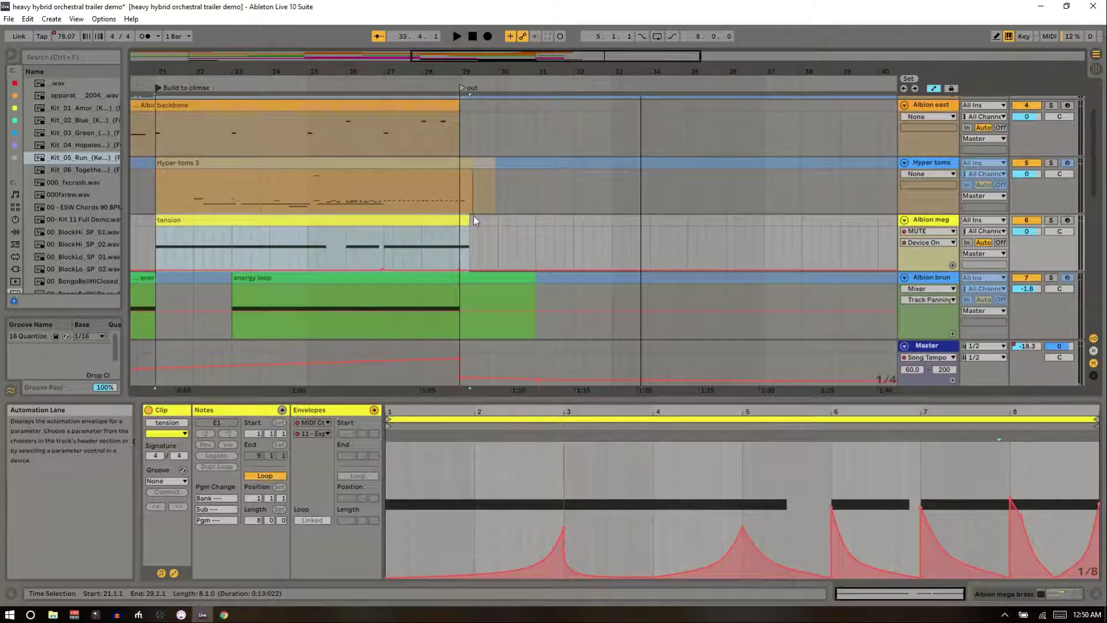
{"action": "left_click_drag", "start_coordinate": [467, 74], "coordinate": [466, 80]}
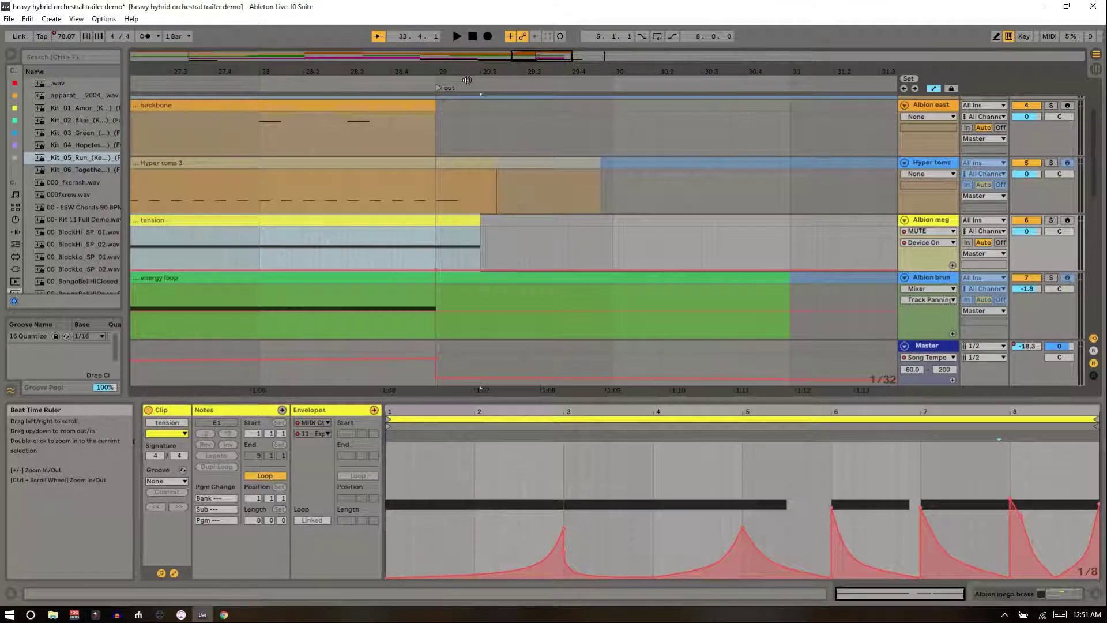
{"action": "left_click_drag", "start_coordinate": [480, 223], "coordinate": [446, 223]}
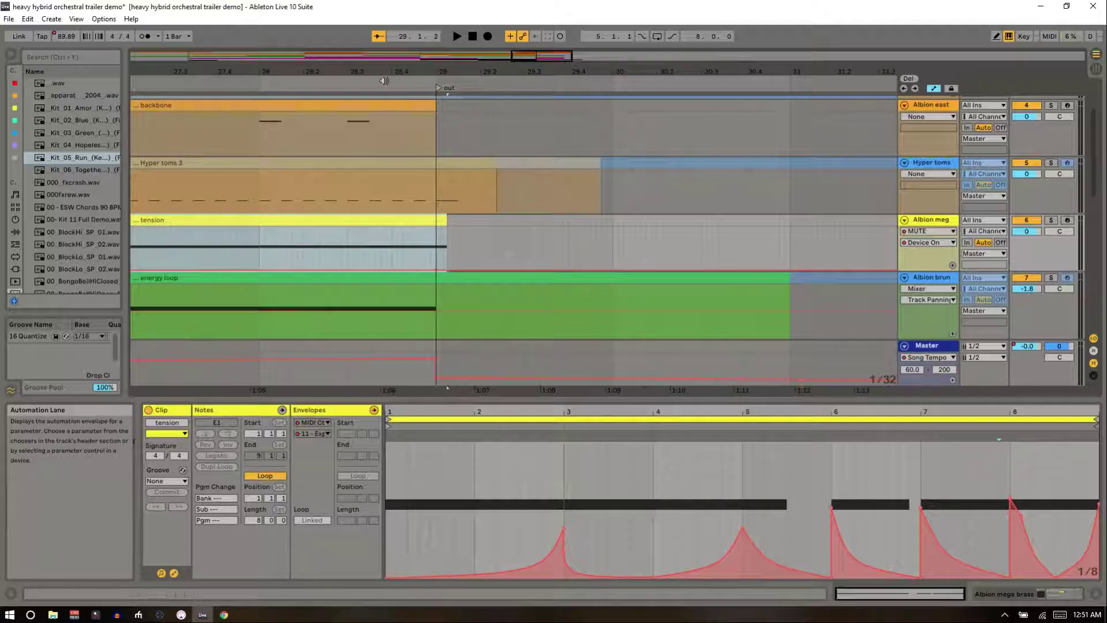
- Turn off the tension clip's loop and lengthen its last E1 note past bar 9, with the clip ending at 9.2.3
{"action": "left_click_drag", "start_coordinate": [372, 70], "coordinate": [690, 70]}
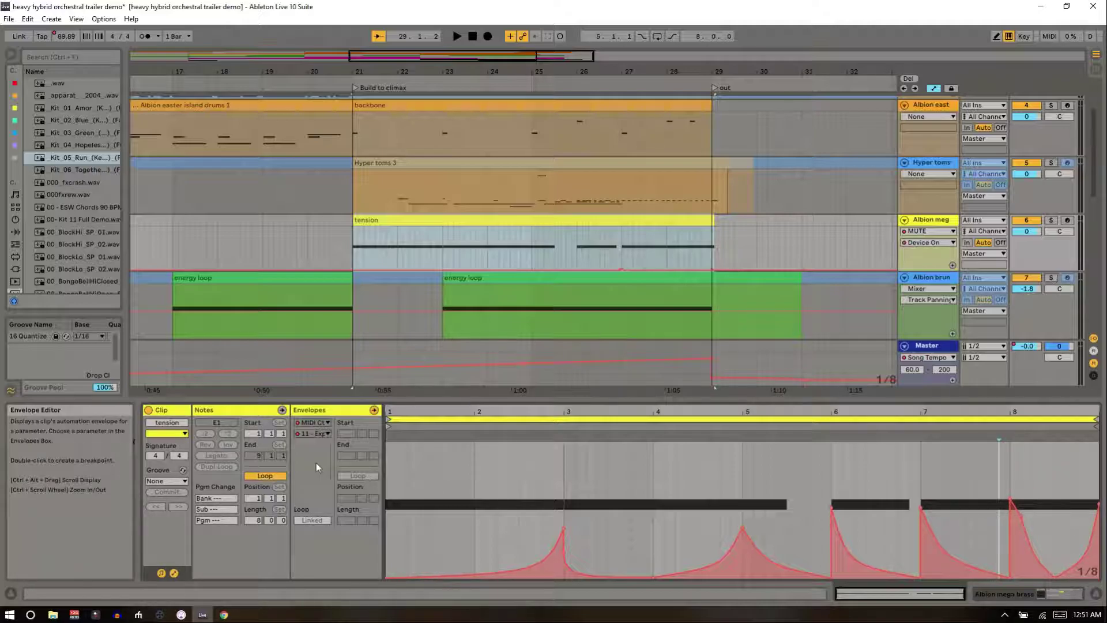
{"action": "left_click", "coordinate": [282, 476]}
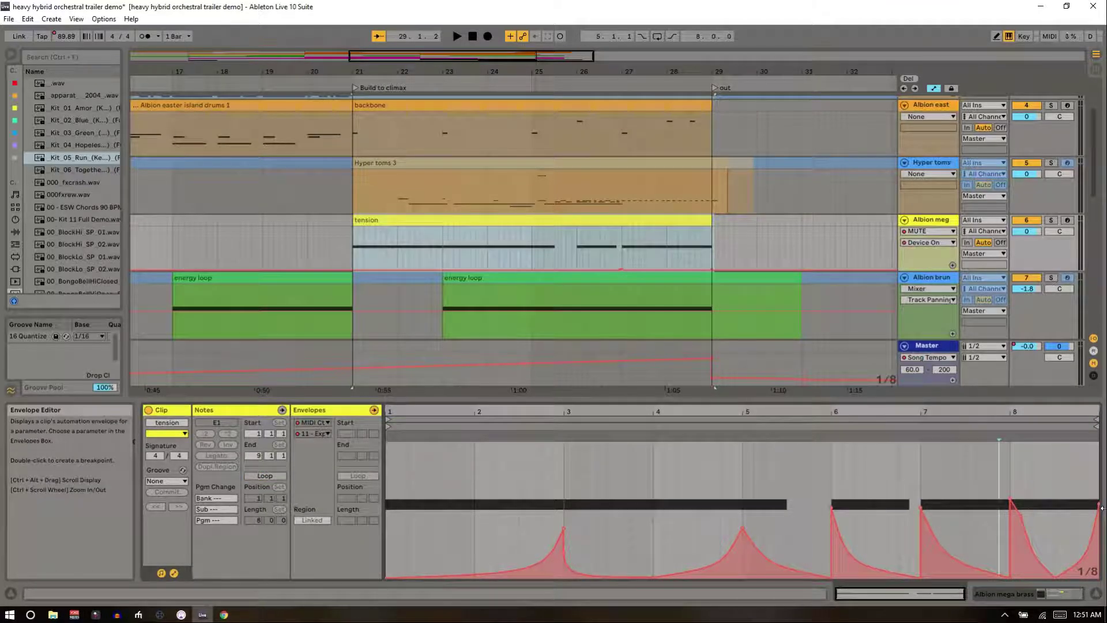
{"action": "left_click", "coordinate": [174, 572]}
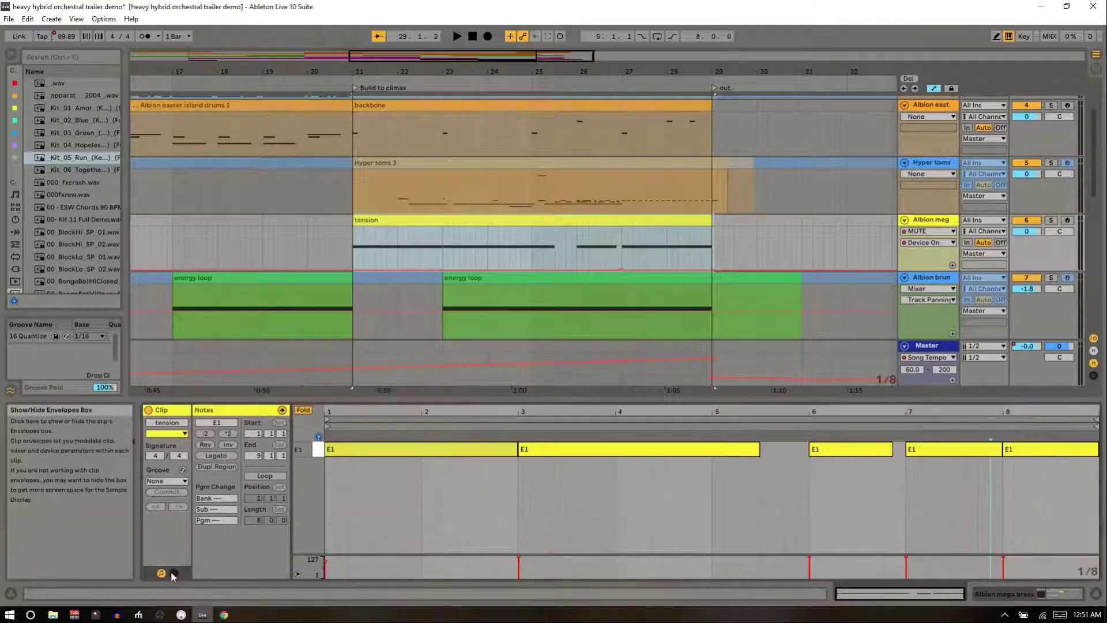
{"action": "left_click", "coordinate": [1097, 451]}
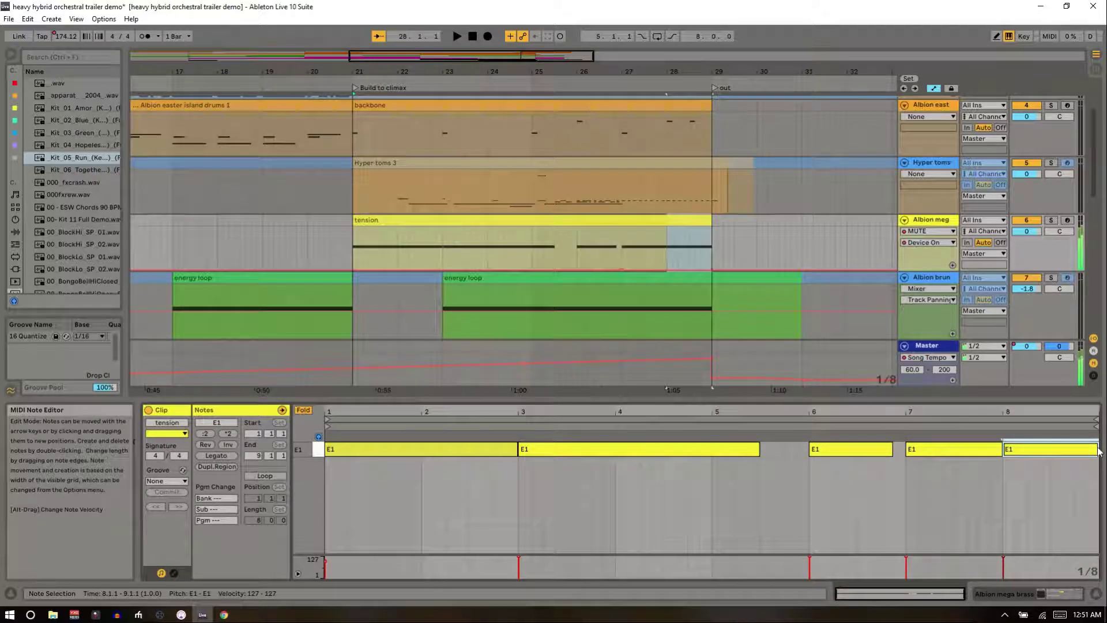
{"action": "left_click_drag", "start_coordinate": [1097, 449], "coordinate": [1102, 429]}
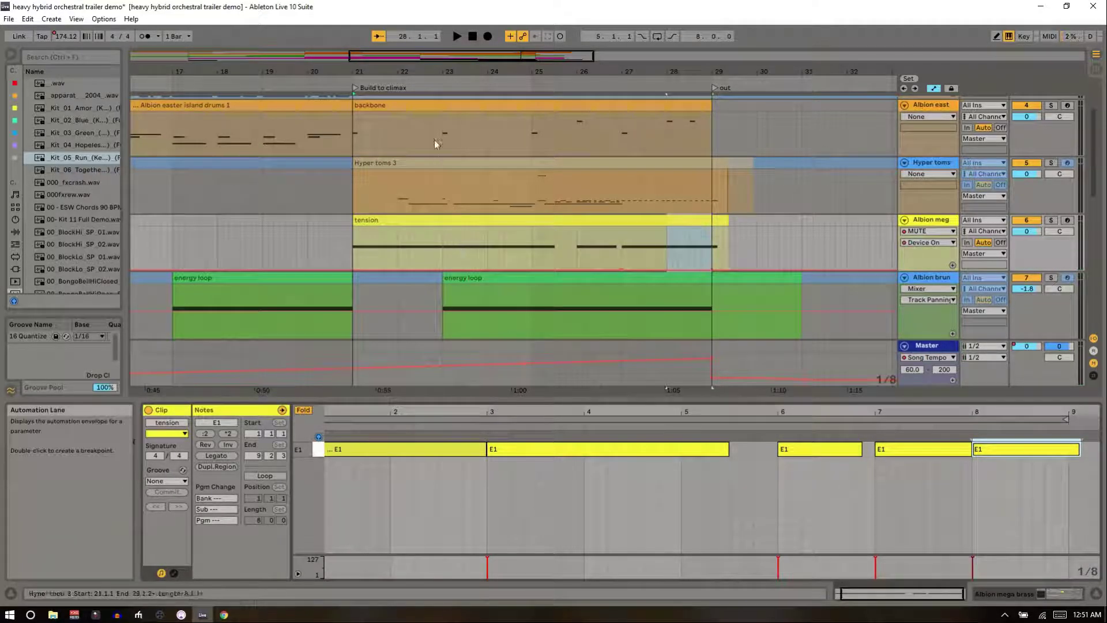
- Play the Build to climax section and shorten the tension clip's last E1 note to end around bar 9
{"action": "left_click", "coordinate": [356, 88]}
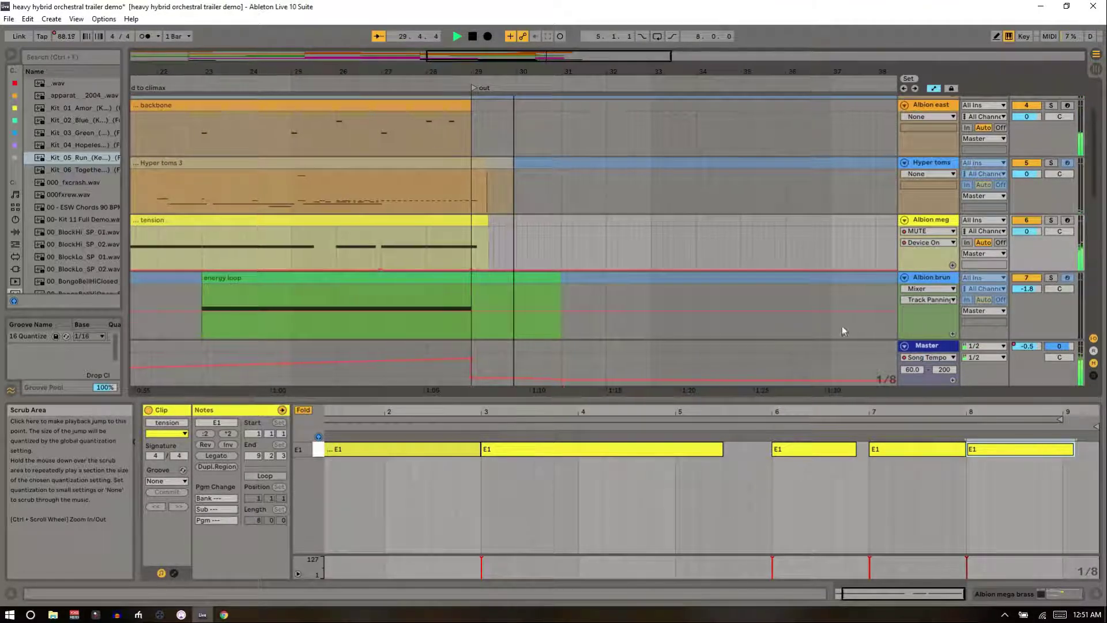
{"action": "left_click_drag", "start_coordinate": [1072, 449], "coordinate": [1065, 451]}
{"action": "left_click_drag", "start_coordinate": [317, 80], "coordinate": [324, 70]}
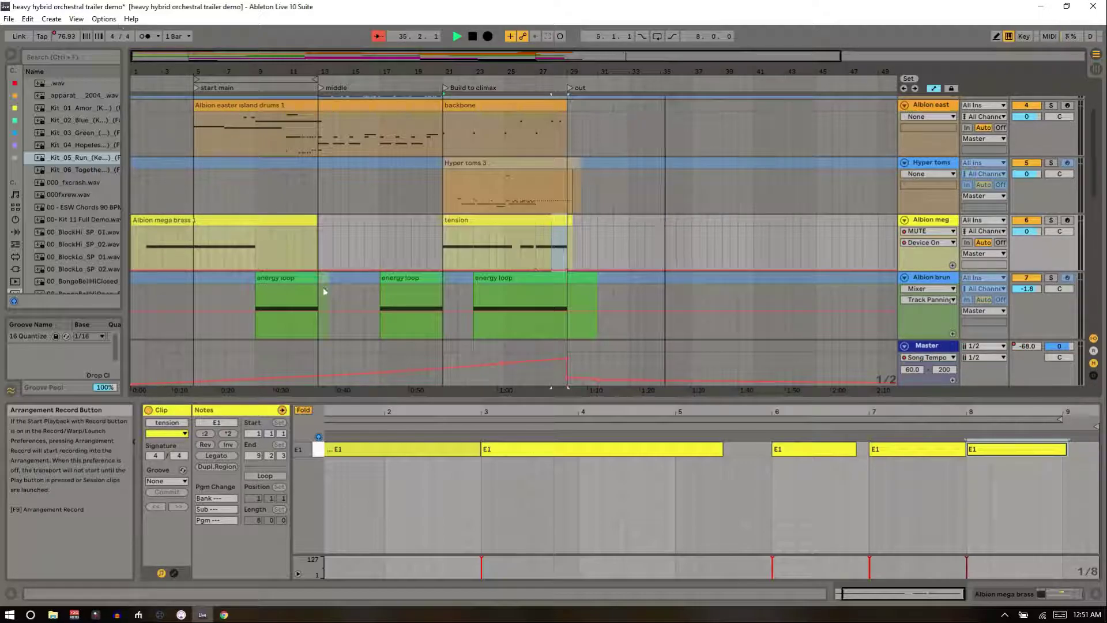
- Play each of the three energy loop clips on the Albion brunel loops track within the full mix
{"action": "left_click", "coordinate": [298, 285]}
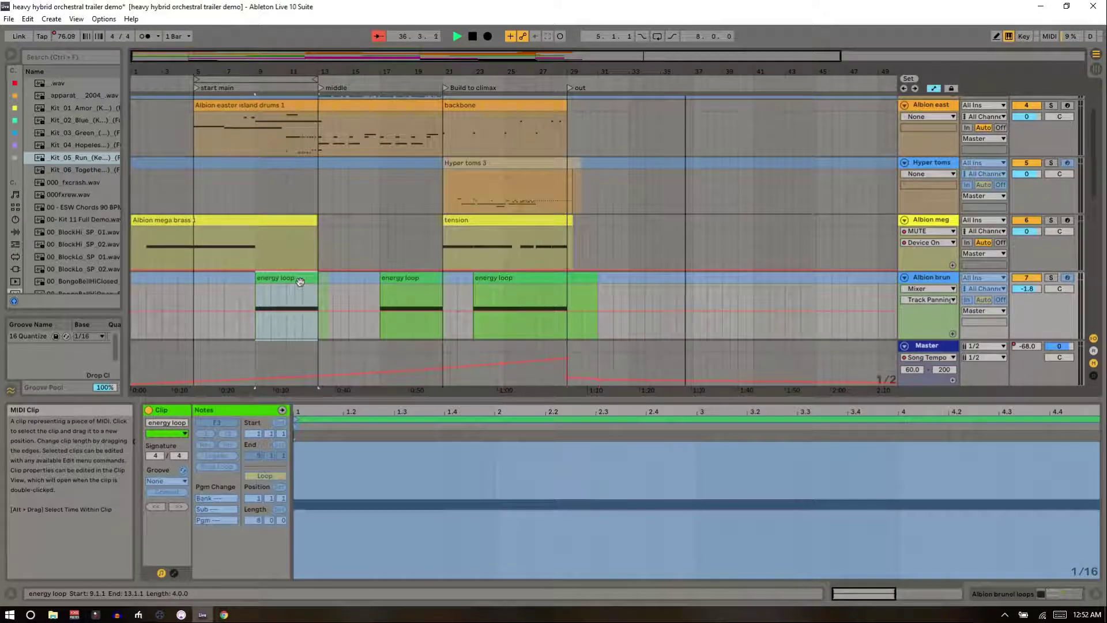
{"action": "left_click", "coordinate": [1050, 278]}
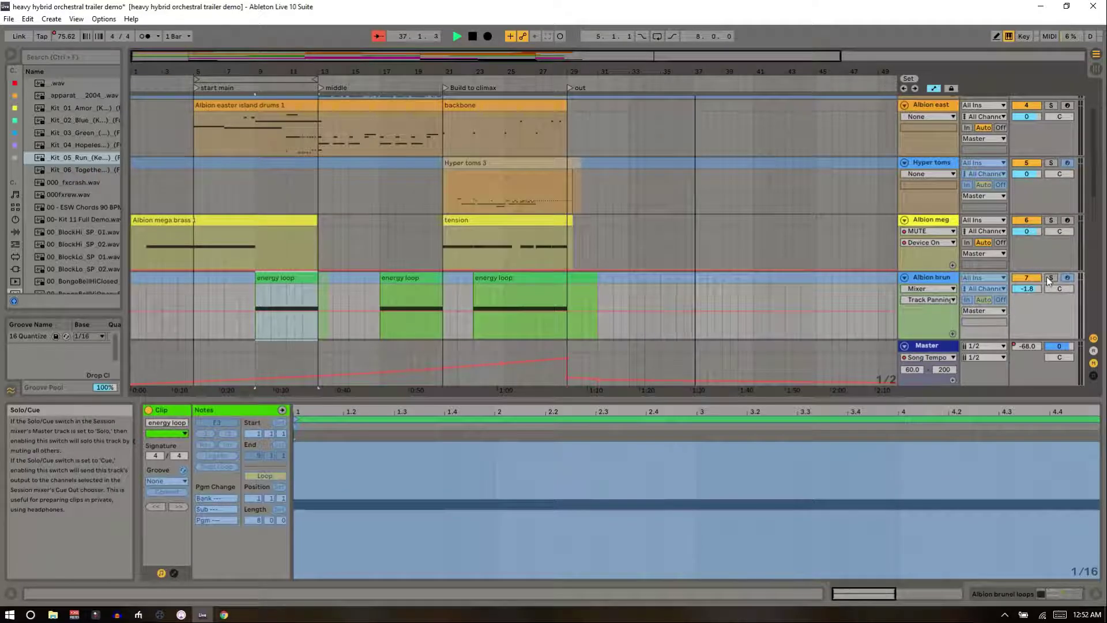
{"action": "key", "text": "space"}
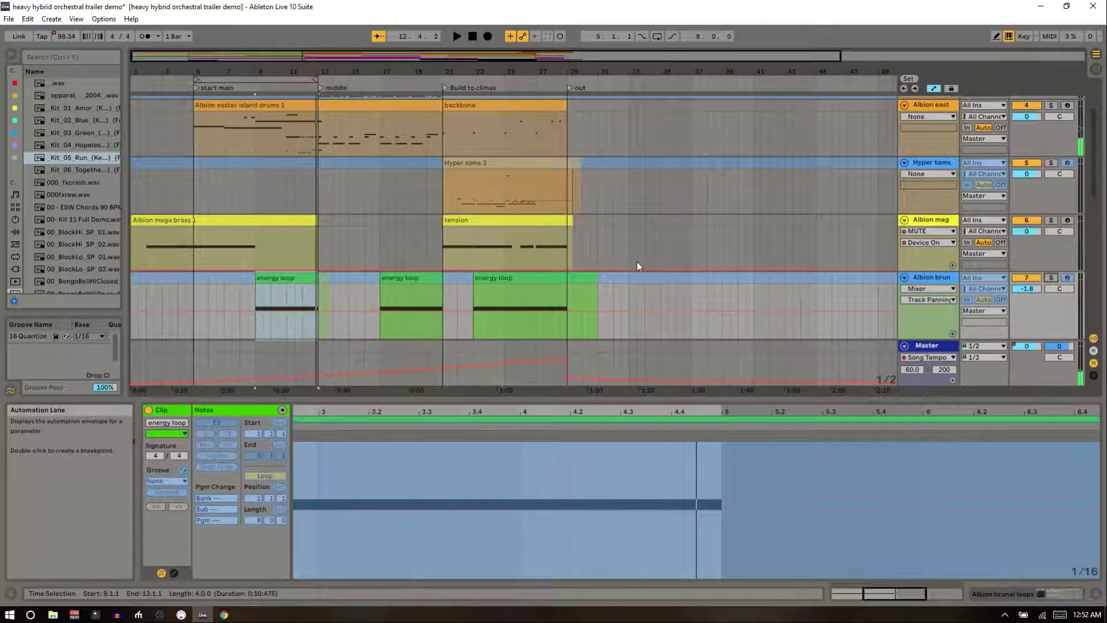
{"action": "left_click", "coordinate": [383, 279]}
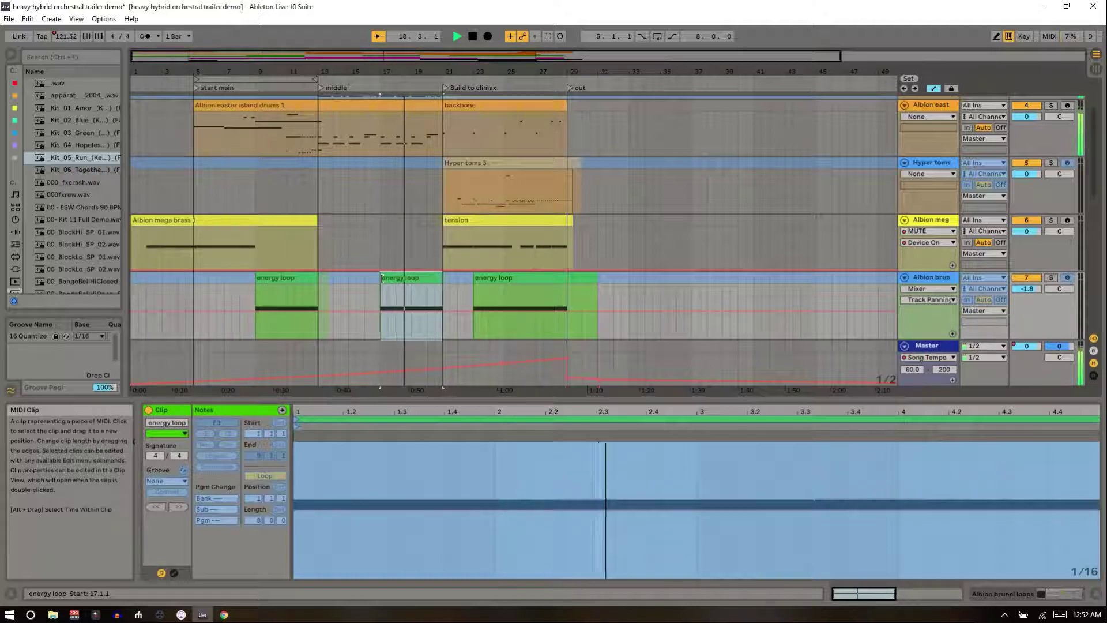
{"action": "left_click", "coordinate": [493, 278]}
{"action": "key", "text": "space"}
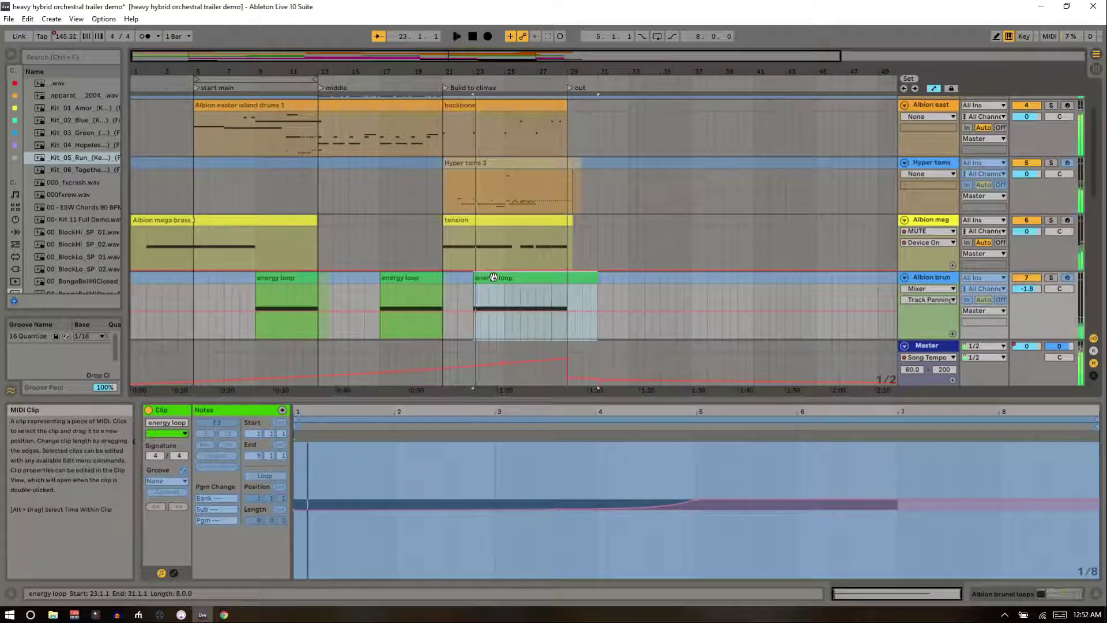
- Solo the Albion brunel loops track and examine the Master's song tempo automation ramping up to the out marker
{"action": "left_click", "coordinate": [1051, 277]}
{"action": "scroll", "coordinate": [776, 285], "scroll_direction": "down", "scroll_amount": 3}
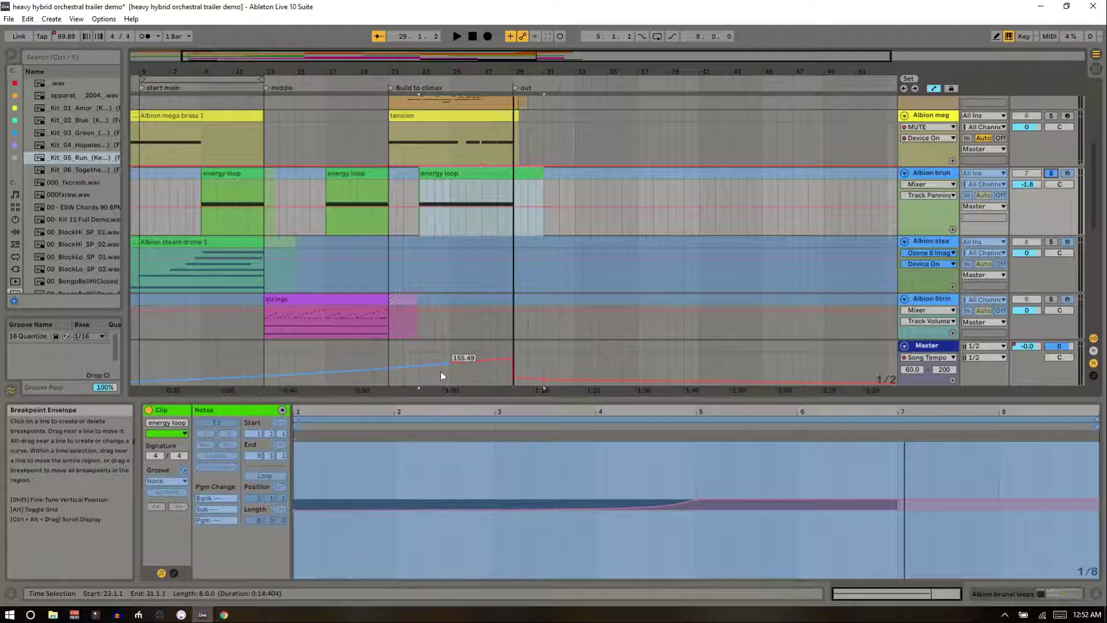
{"action": "left_click_drag", "start_coordinate": [445, 368], "coordinate": [483, 358]}
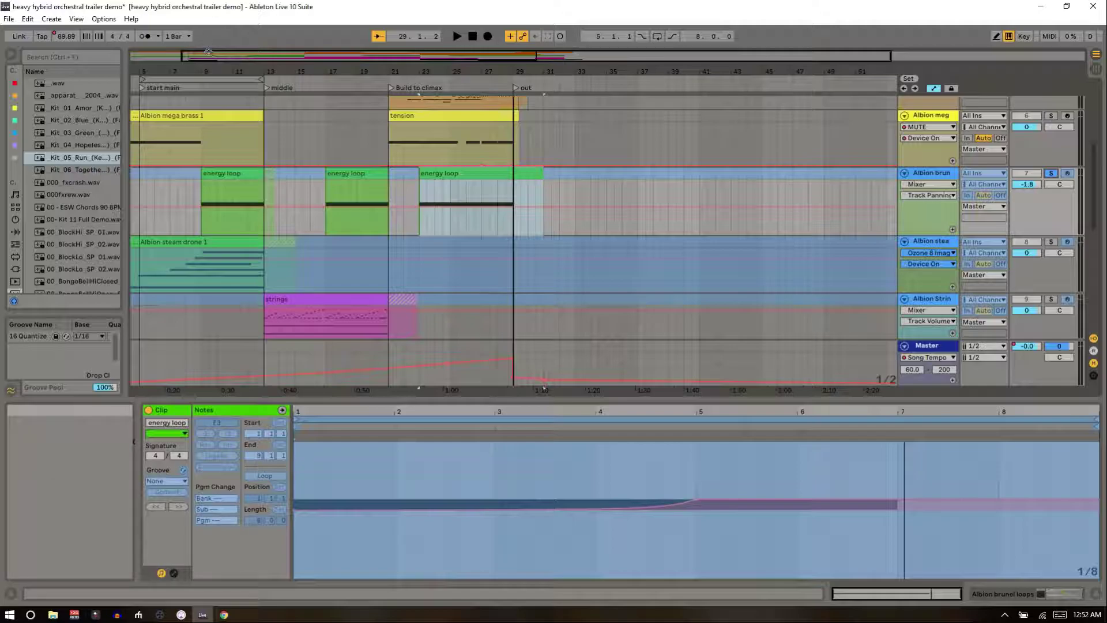
{"action": "left_click_drag", "start_coordinate": [213, 65], "coordinate": [214, 66]}
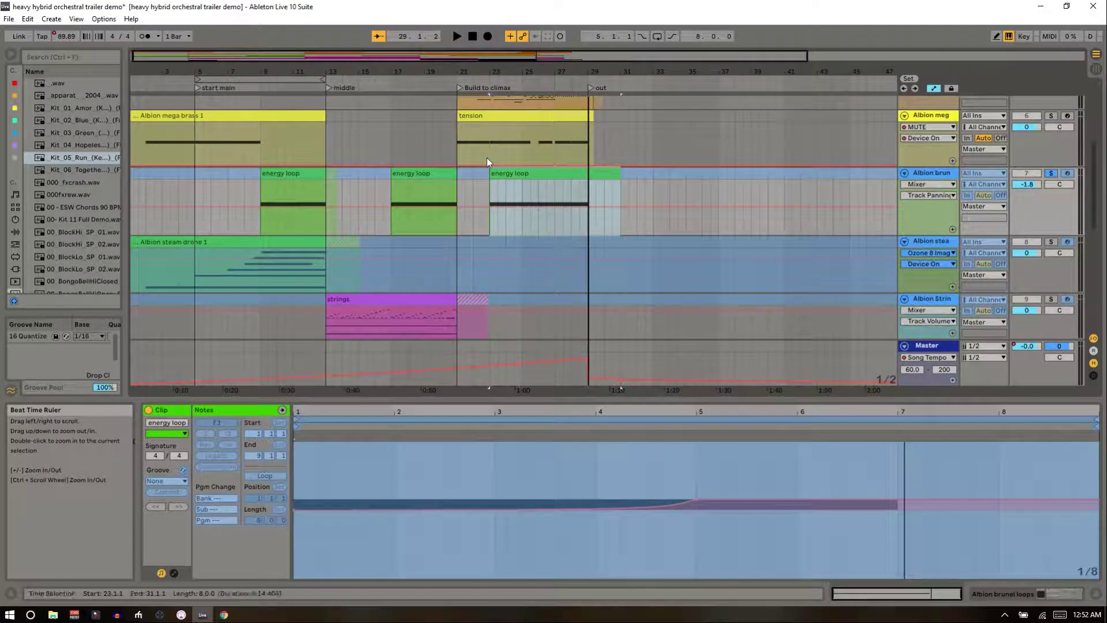
{"action": "left_click", "coordinate": [278, 168]}
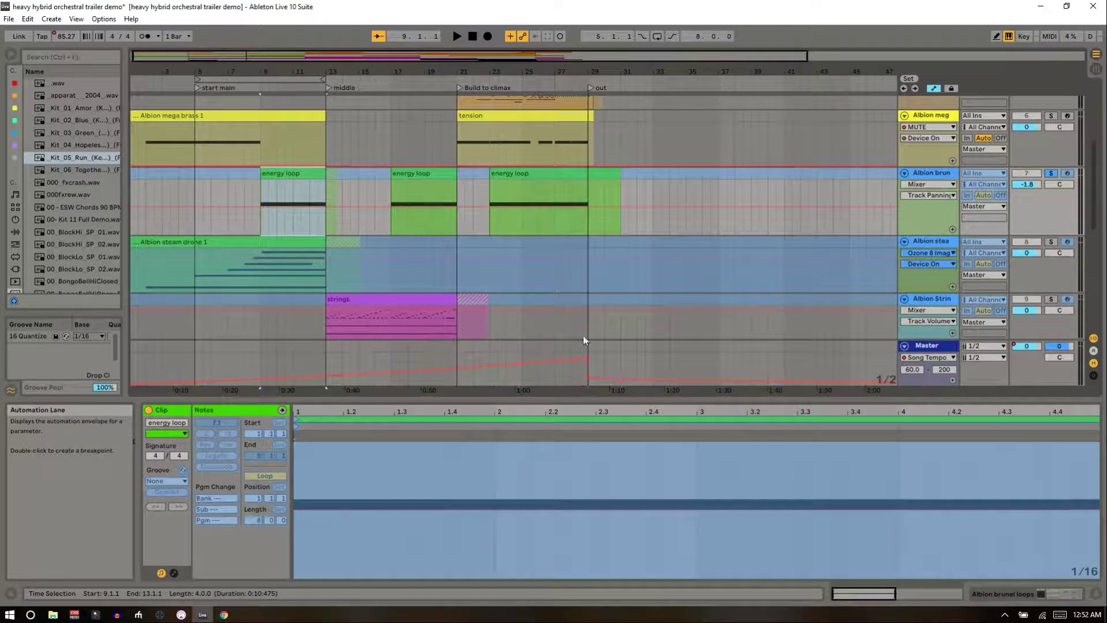
{"action": "mouse_move", "coordinate": [589, 359]}
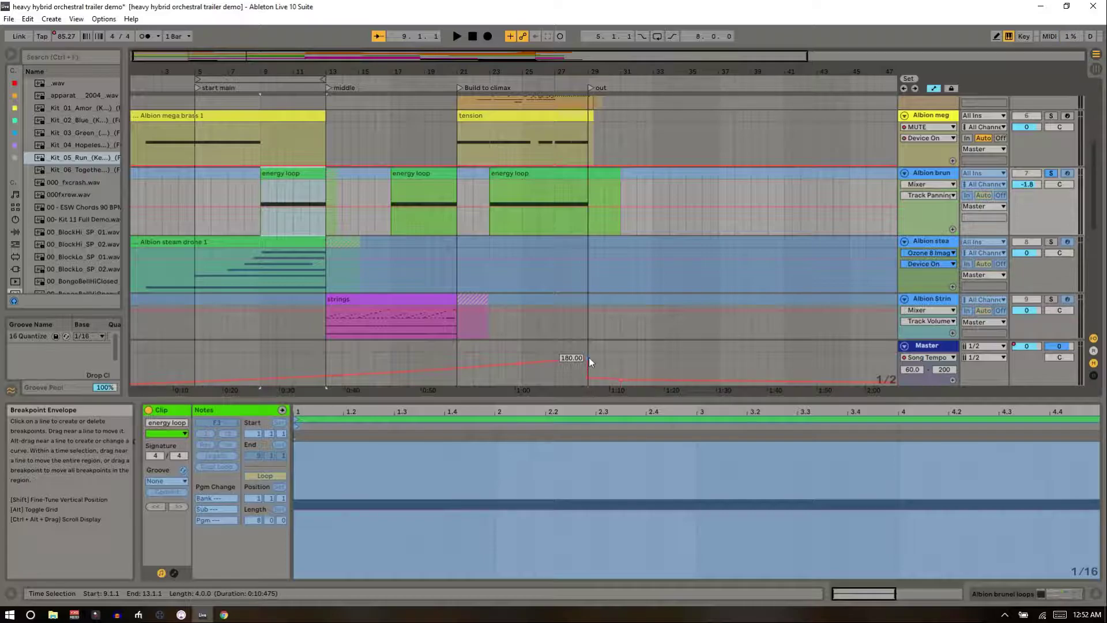
- Open the MIDI notes of the Albion steam drone 1 clip
{"action": "left_click", "coordinate": [181, 249]}
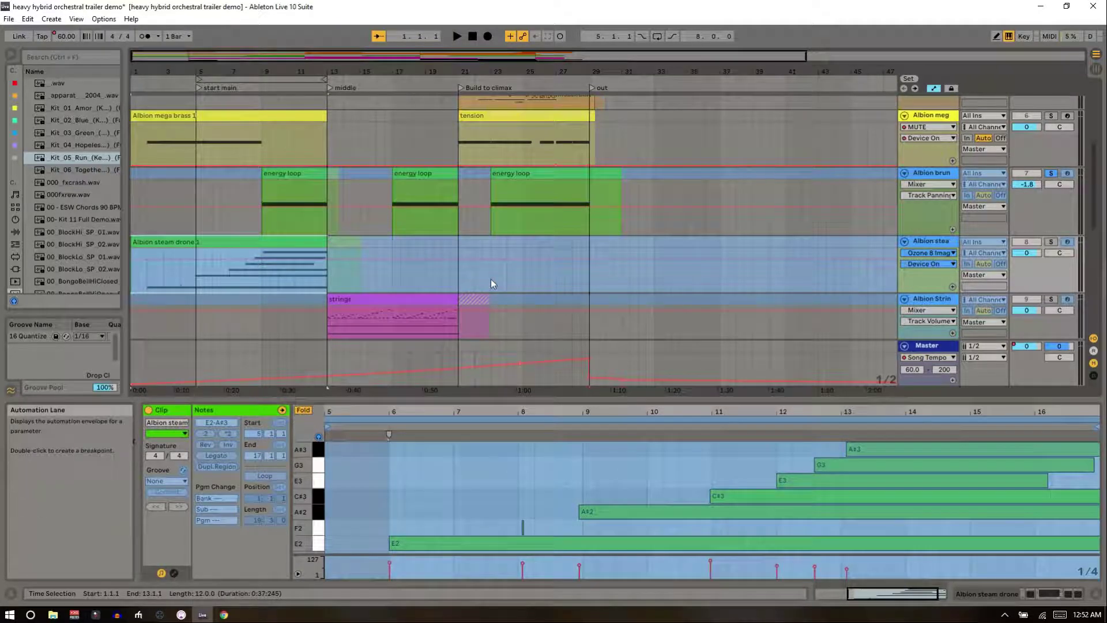
{"action": "mouse_move", "coordinate": [645, 313]}
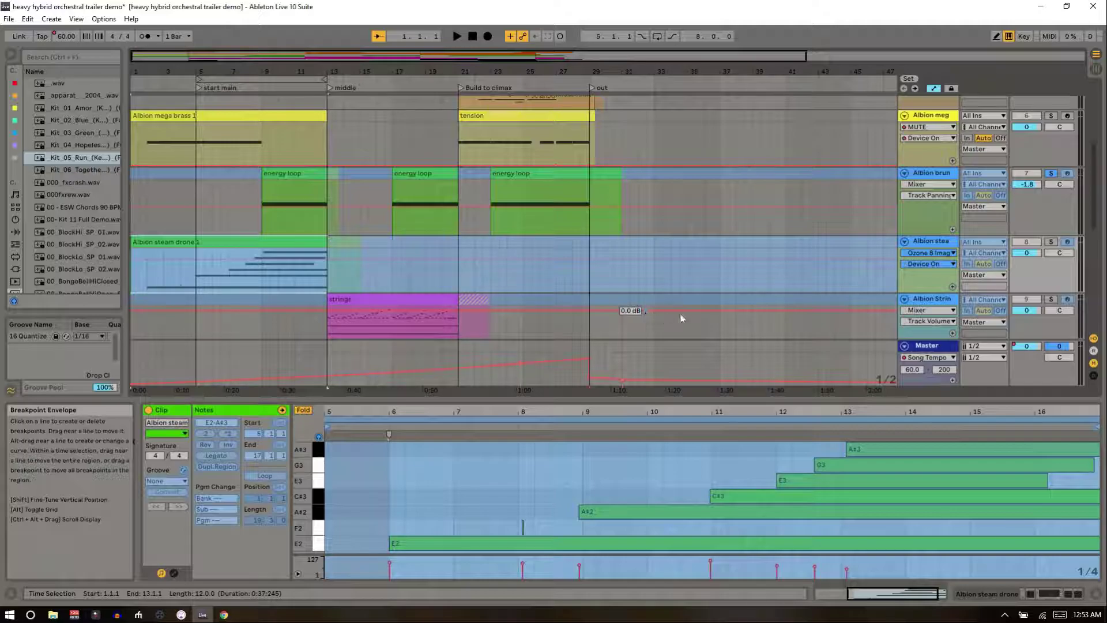
- Solo the Albion steam drone track to play its clip, and continue in the full mix into the middle section
{"action": "left_click", "coordinate": [1047, 243]}
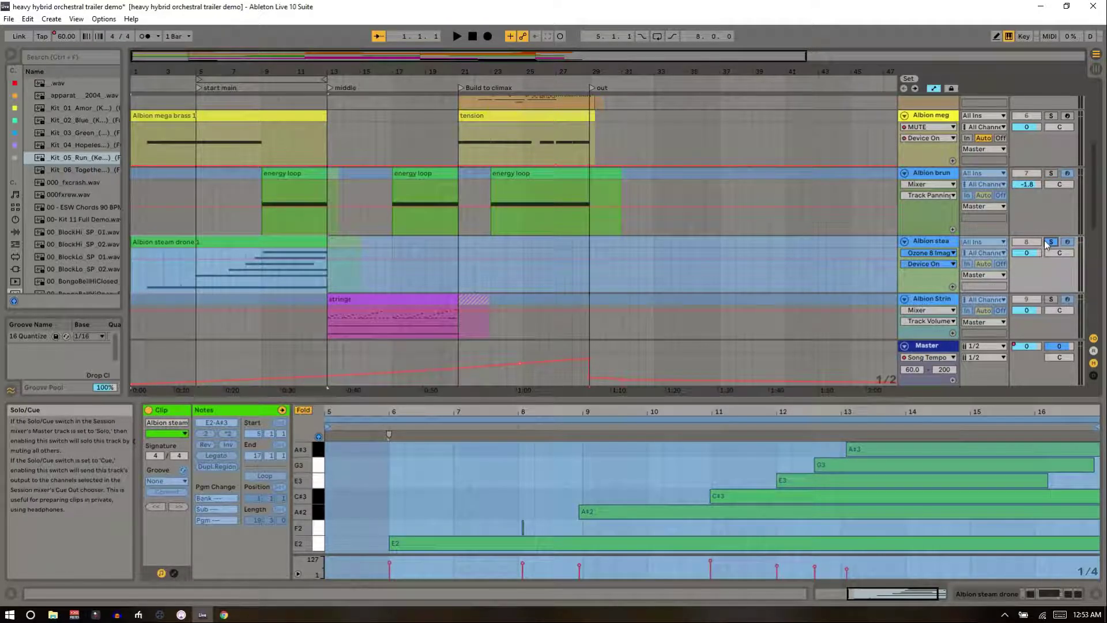
{"action": "key", "text": "space"}
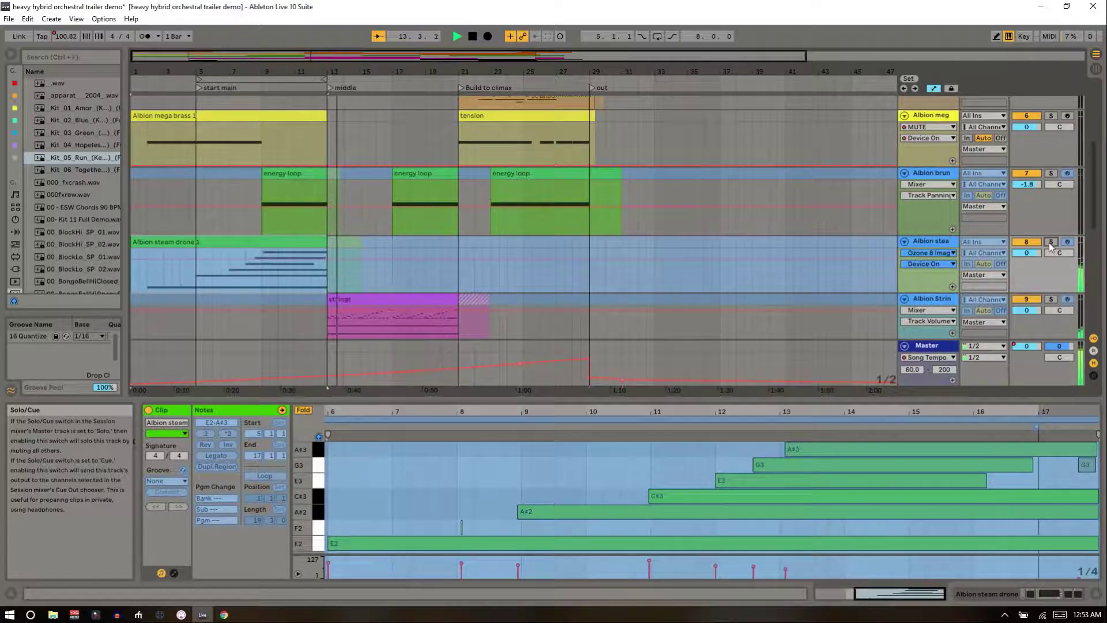
{"action": "key", "text": "space"}
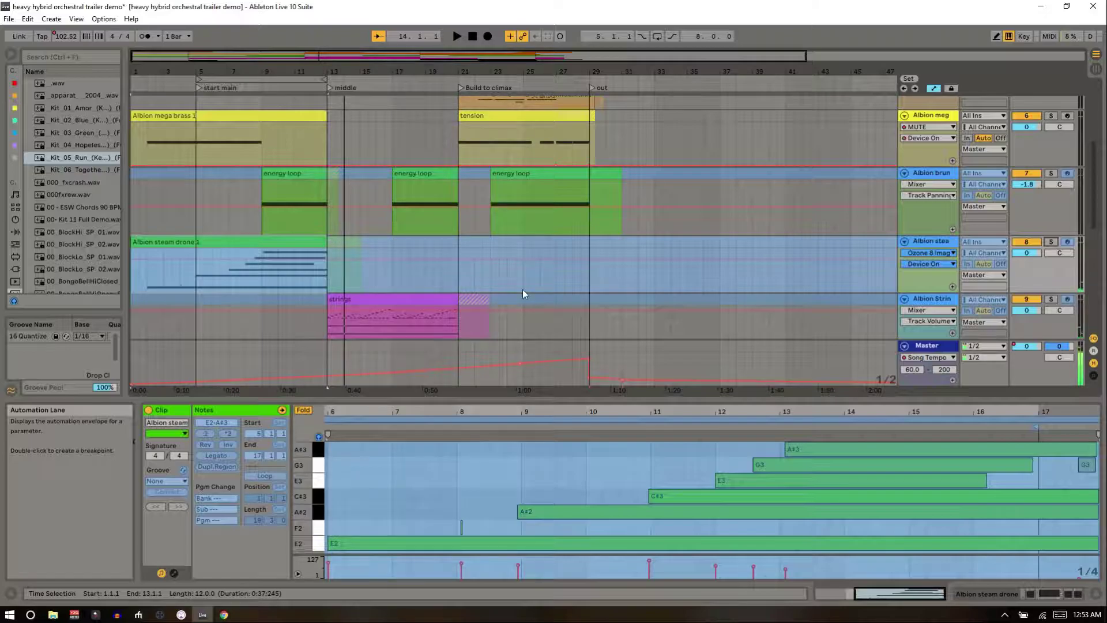
- Open the notes of the first Olafur piano clip at bar 5 and play it within the full mix
{"action": "scroll", "coordinate": [522, 289], "scroll_direction": "down", "scroll_amount": 3}
{"action": "scroll", "coordinate": [523, 289], "scroll_direction": "down", "scroll_amount": 1}
{"action": "left_click", "coordinate": [248, 247]}
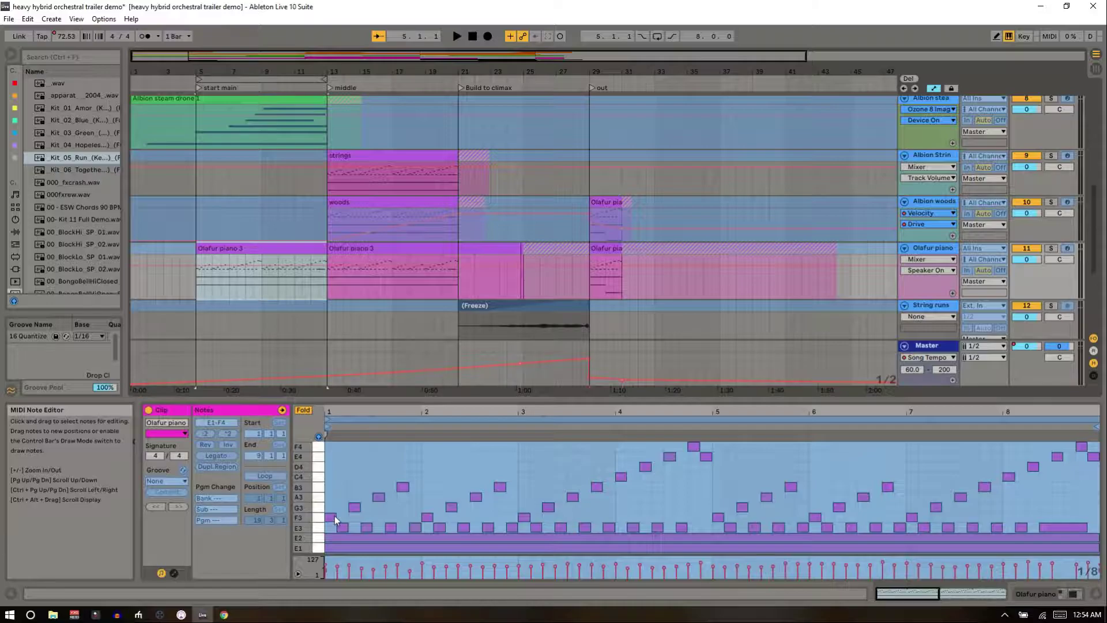
{"action": "key", "text": "space"}
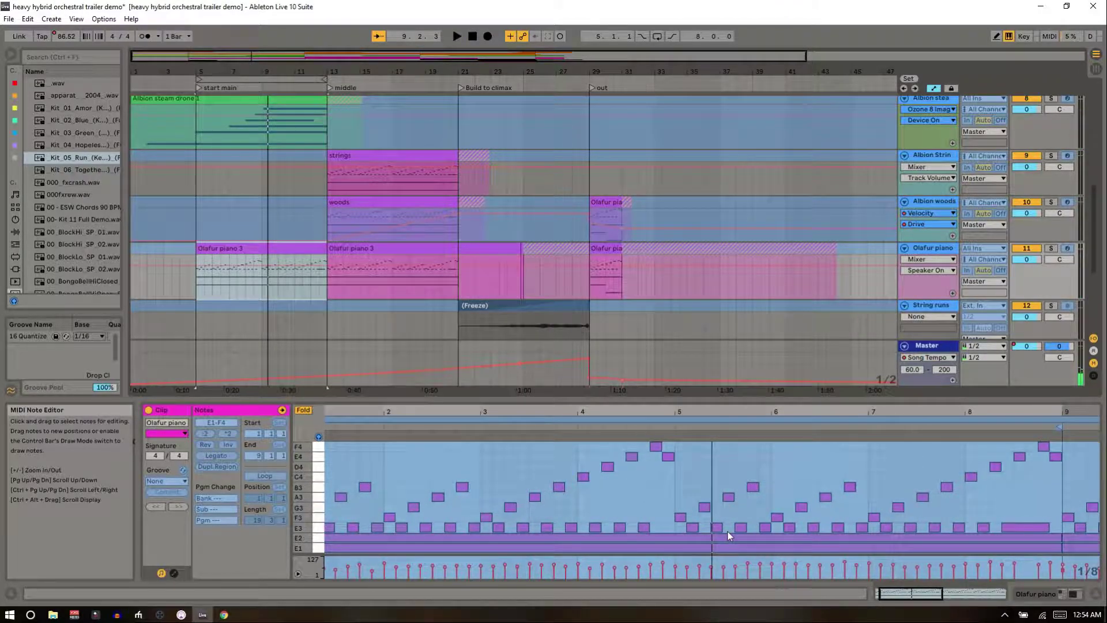
- Play the middle section from bar 13 with the Albion Strings, Albion woods and Olafur piano tracks soloed together
{"action": "left_click", "coordinate": [336, 207]}
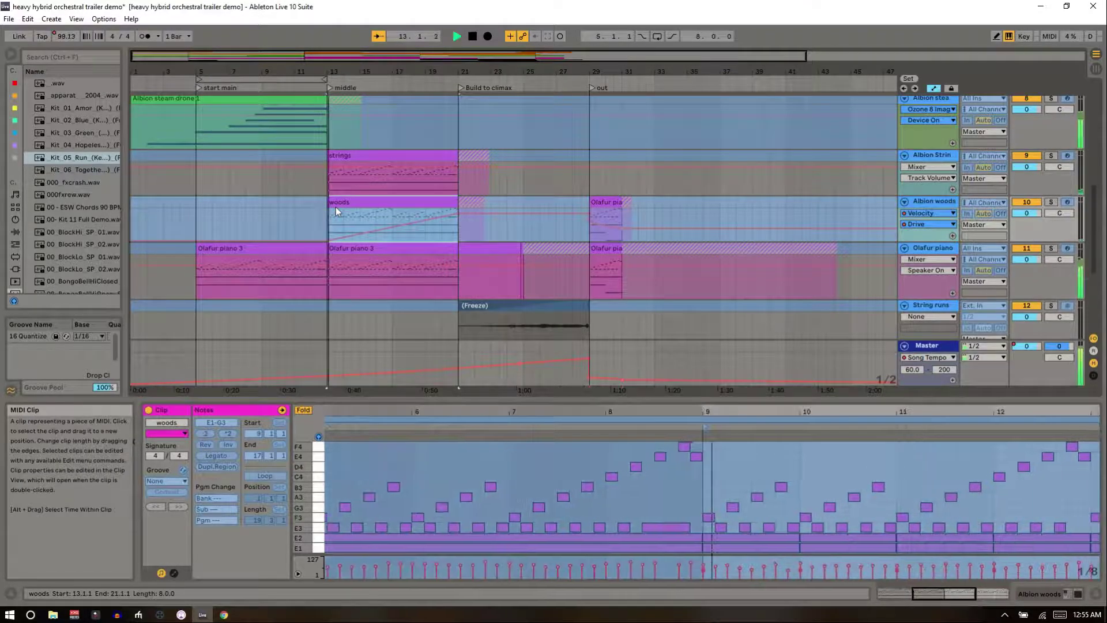
{"action": "left_click", "coordinate": [454, 168]}
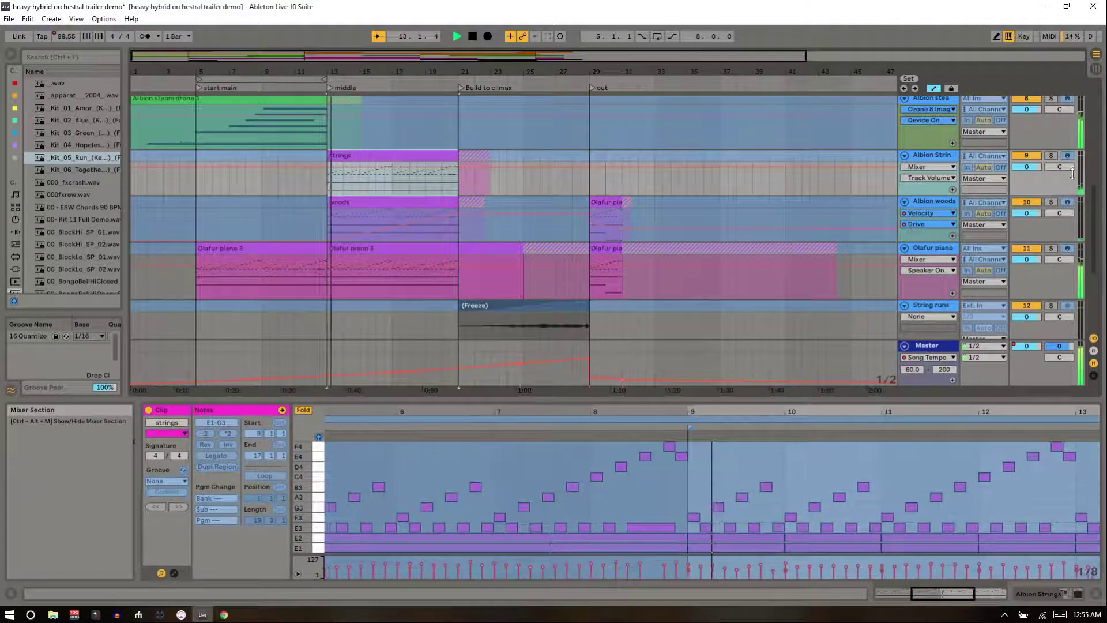
{"action": "left_click", "coordinate": [1050, 155]}
{"action": "left_click", "coordinate": [1050, 202], "text": "ctrl"}
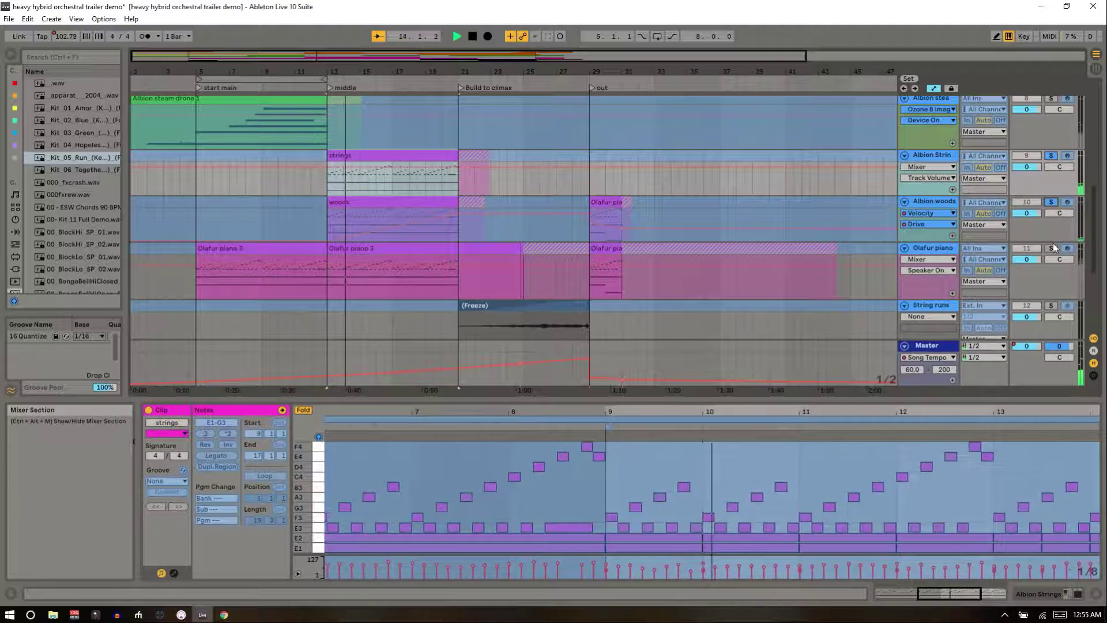
{"action": "left_click", "coordinate": [1052, 248], "text": "ctrl"}
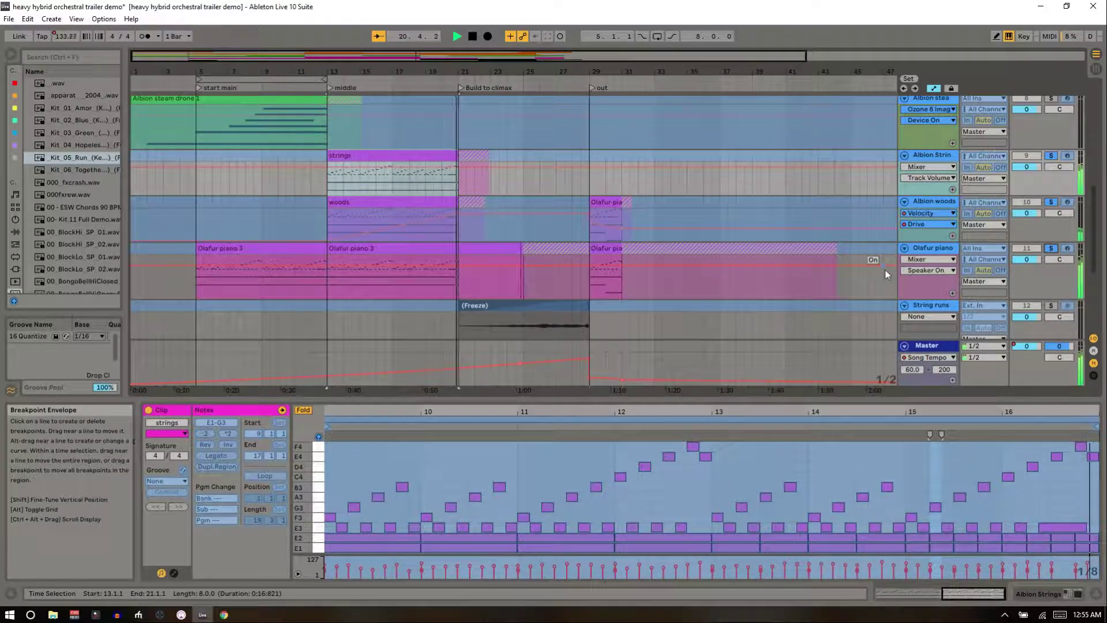
- Play the first Olafur piano clip with only its track soloed and show the track's devices
{"action": "left_click", "coordinate": [299, 246]}
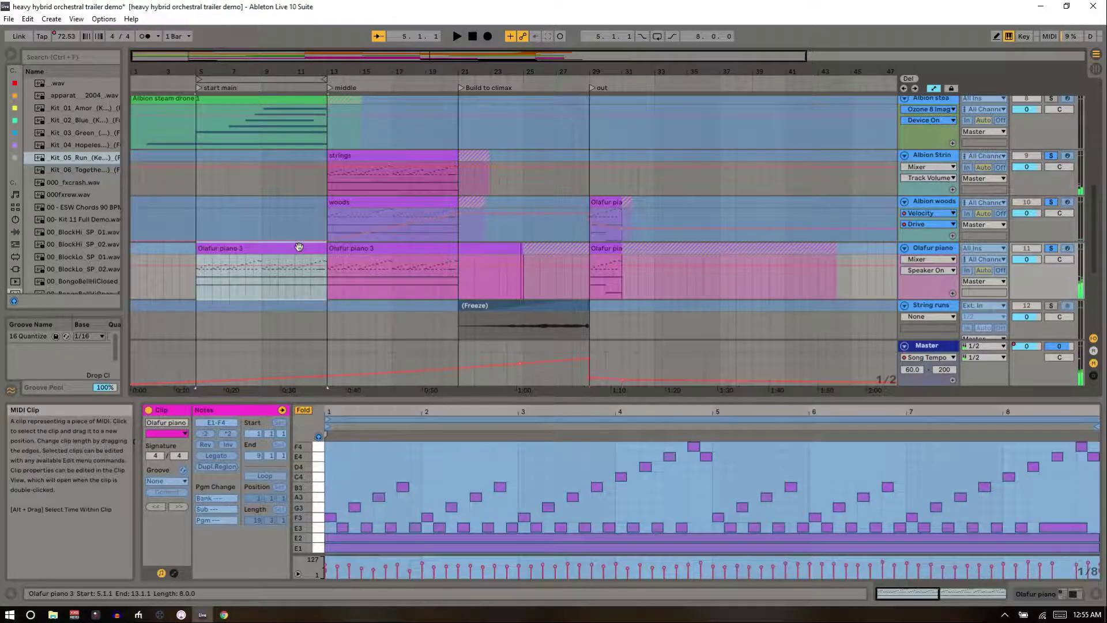
{"action": "left_click", "coordinate": [1050, 248]}
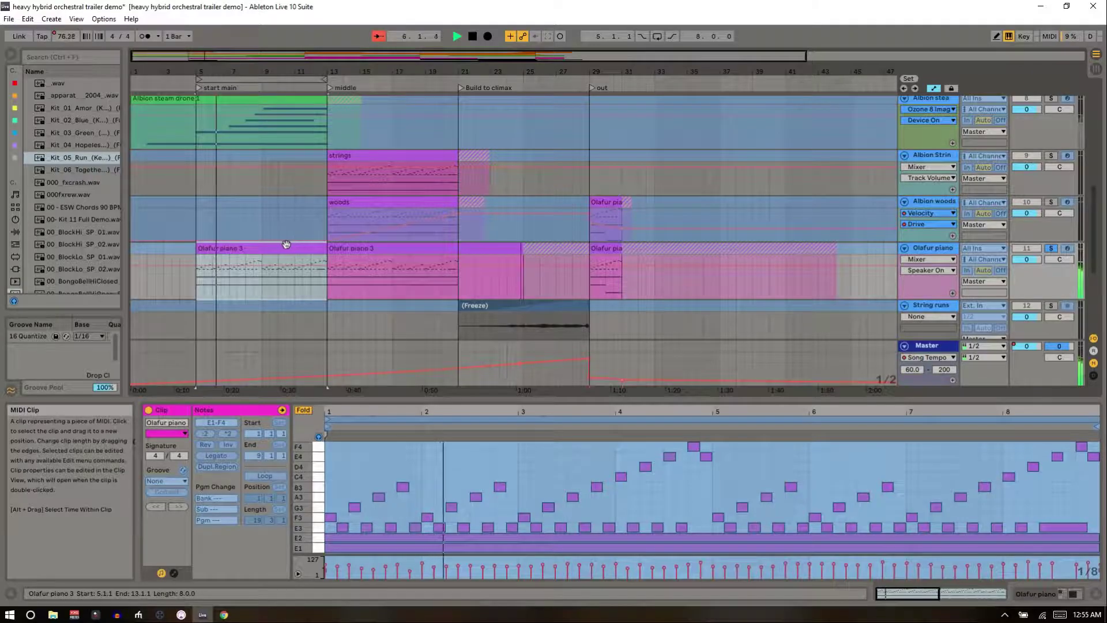
{"action": "left_click", "coordinate": [928, 248]}
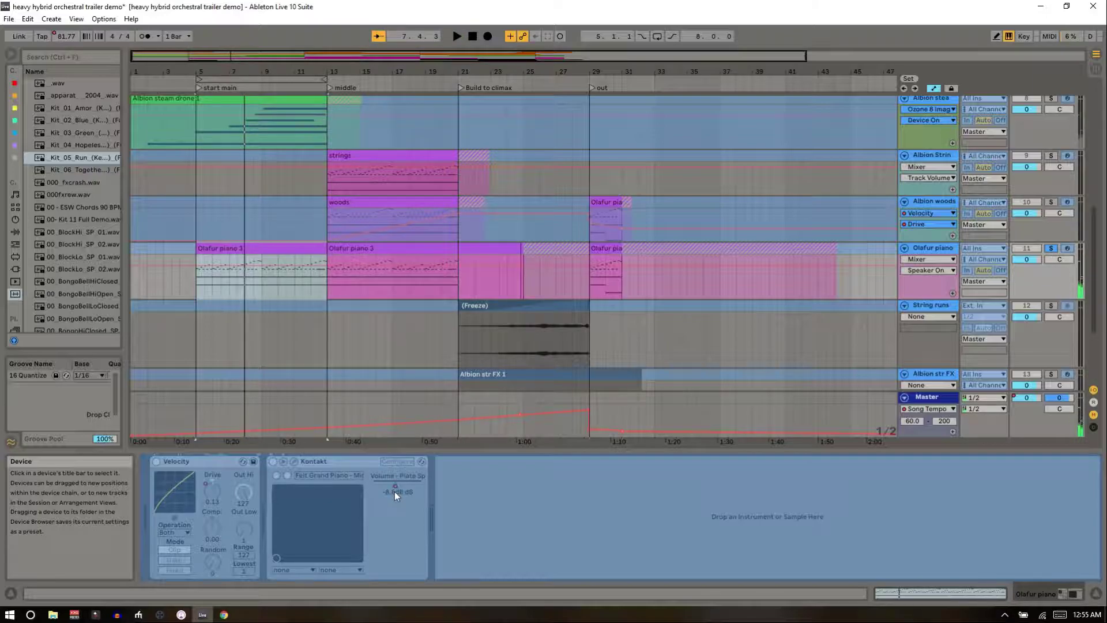
- Unfreeze the Olafur piano track and examine the patches loaded in its Kontakt instrument, closing the plug-in window when done
{"action": "right_click", "coordinate": [936, 244]}
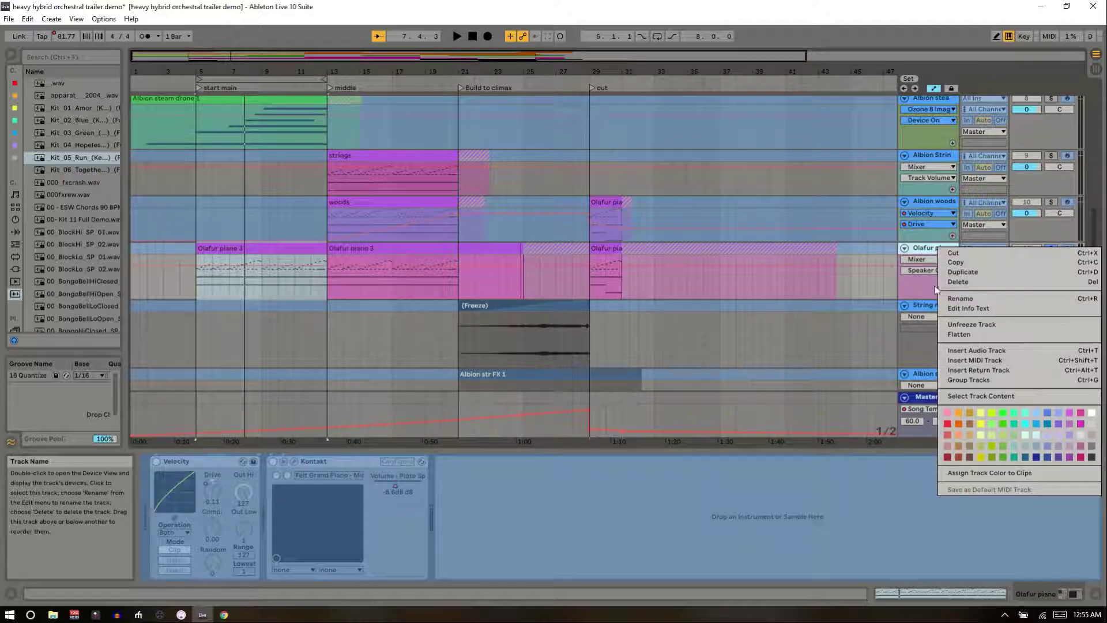
{"action": "left_click", "coordinate": [841, 340]}
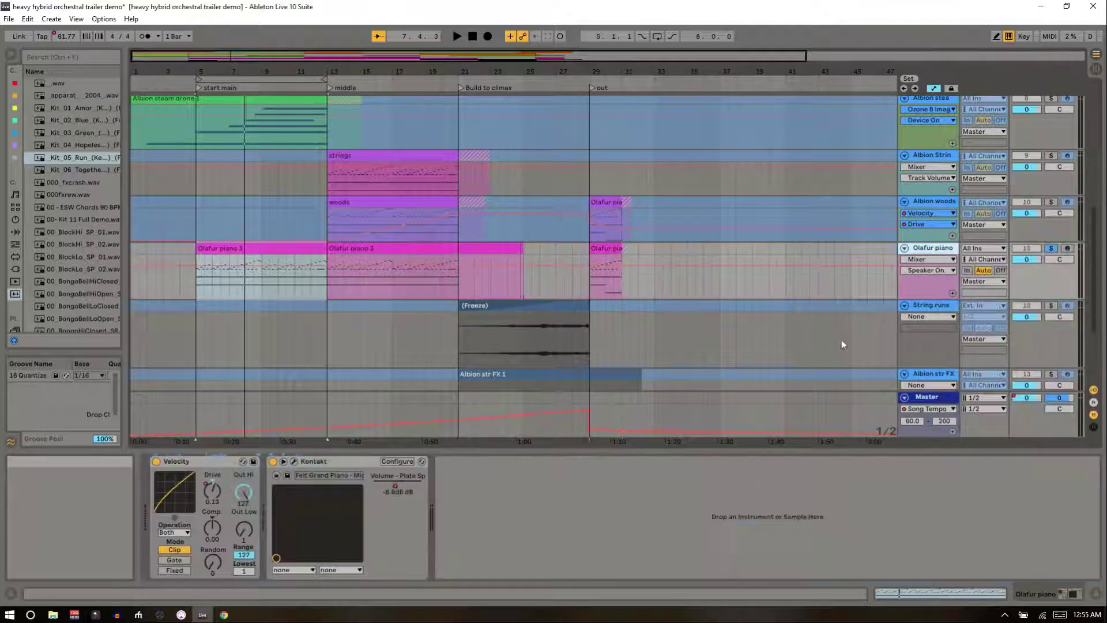
{"action": "left_click", "coordinate": [294, 461]}
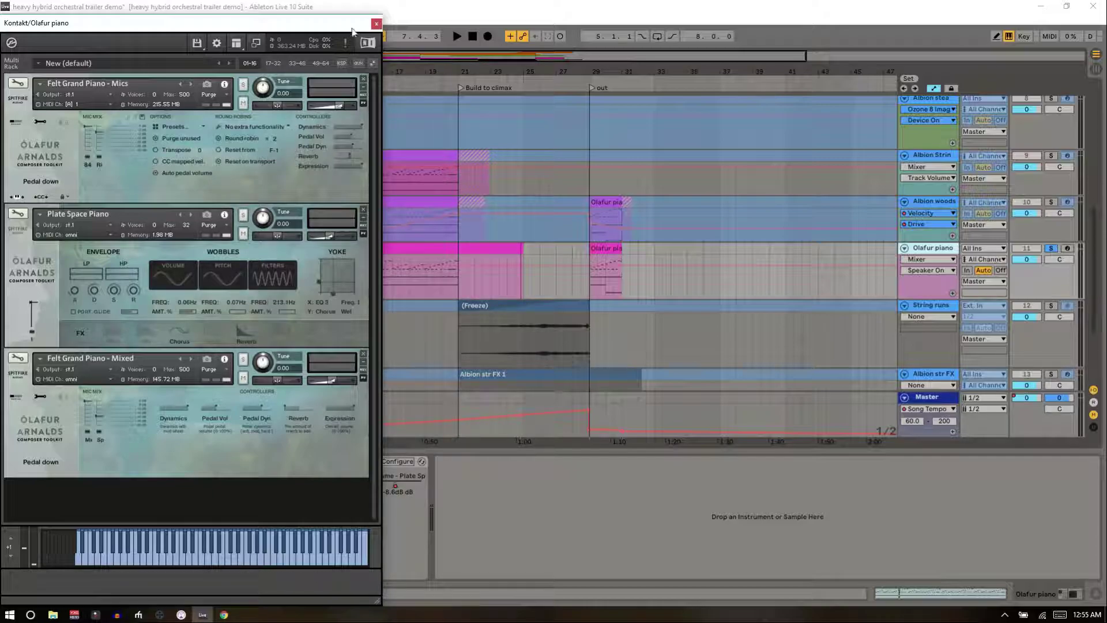
{"action": "left_click", "coordinate": [376, 23]}
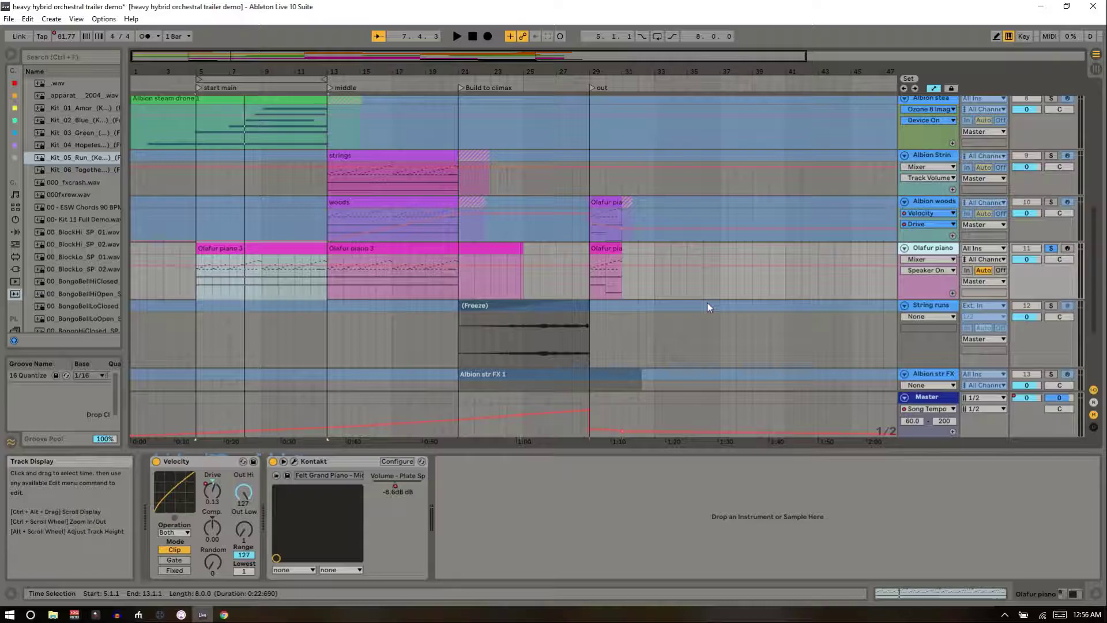
- Turn off the Olafur piano solo and play the frozen String runs clip from bar 21 in the full mix
{"action": "left_click", "coordinate": [457, 330]}
{"action": "key", "text": "space"}
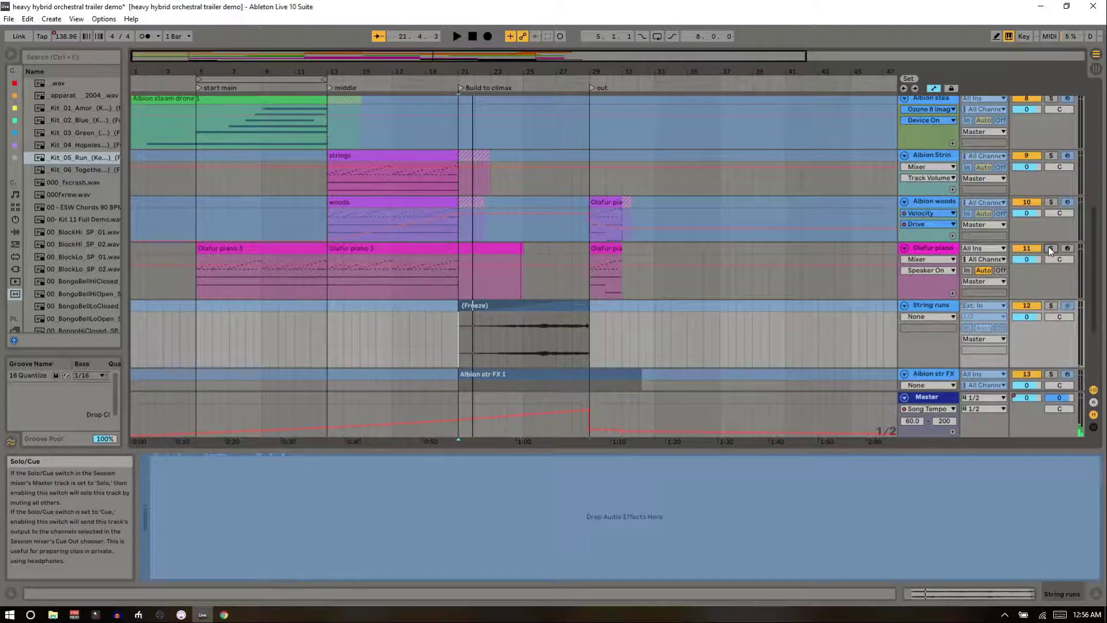
{"action": "left_click", "coordinate": [450, 80]}
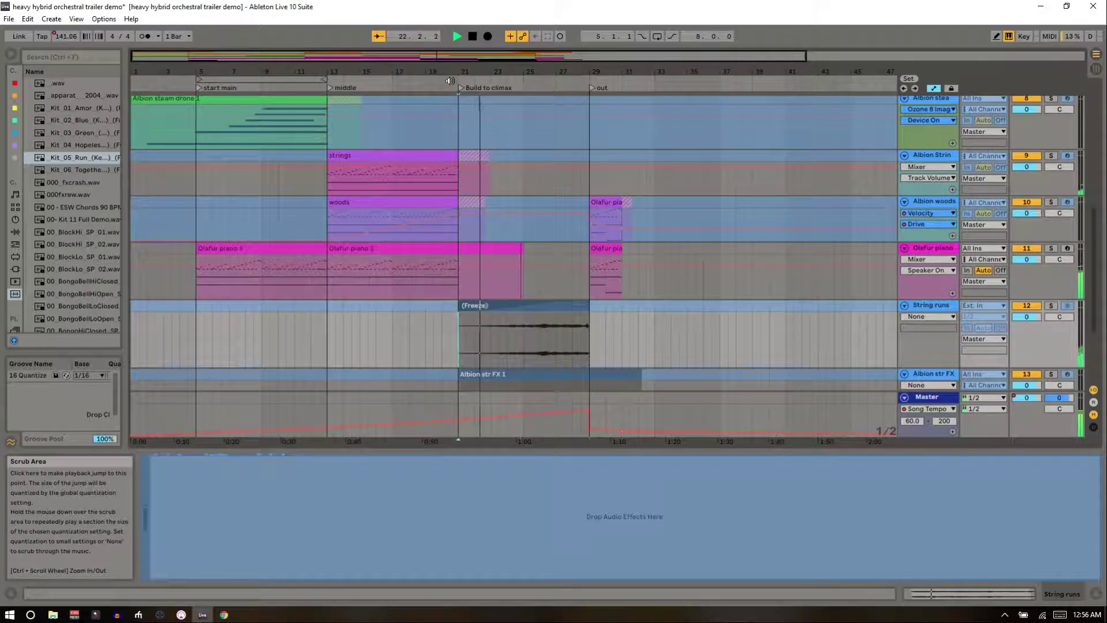
{"action": "key", "text": "space"}
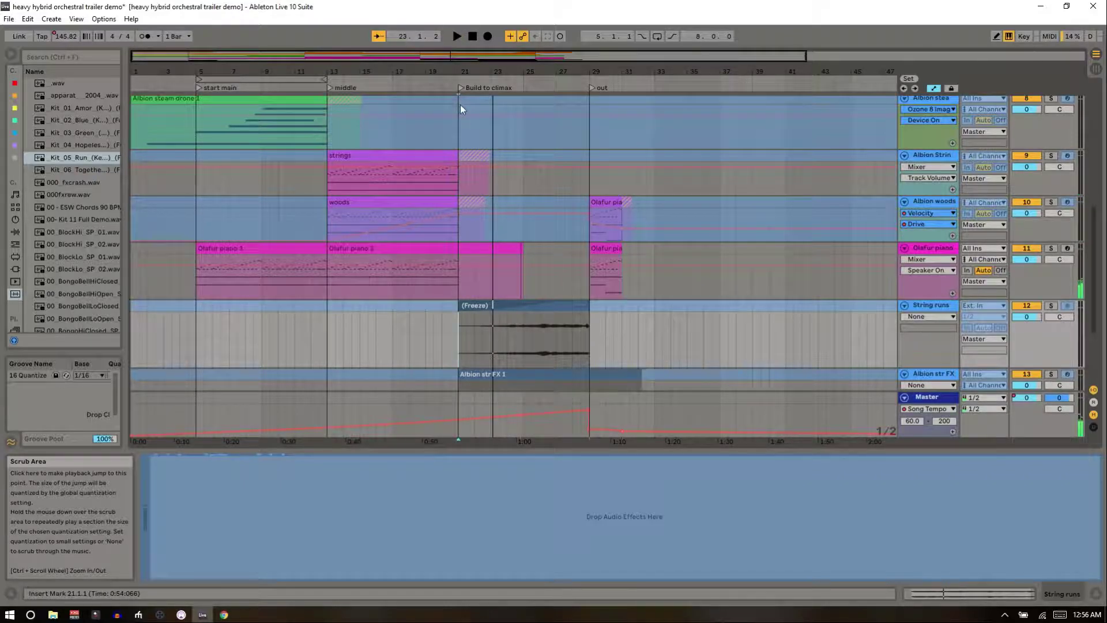
- Play from the Build to climax locator while reviewing the tracks from the drums down to CAGE FX
{"action": "scroll", "coordinate": [460, 105], "scroll_direction": "up", "scroll_amount": 8}
{"action": "scroll", "coordinate": [459, 105], "scroll_direction": "down", "scroll_amount": 2}
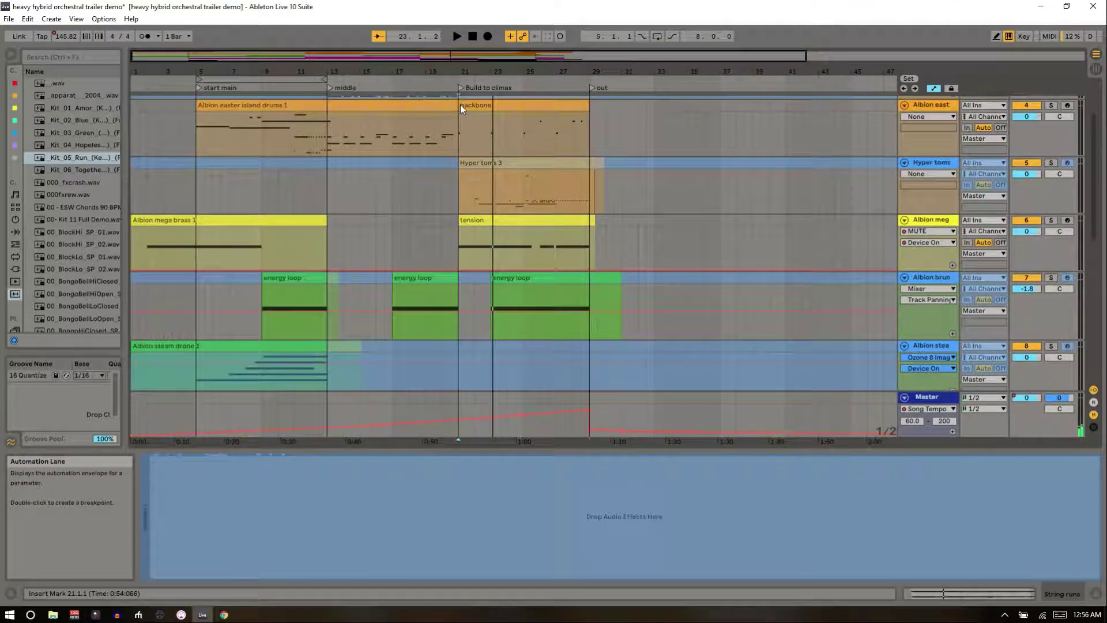
{"action": "double_click", "coordinate": [458, 87]}
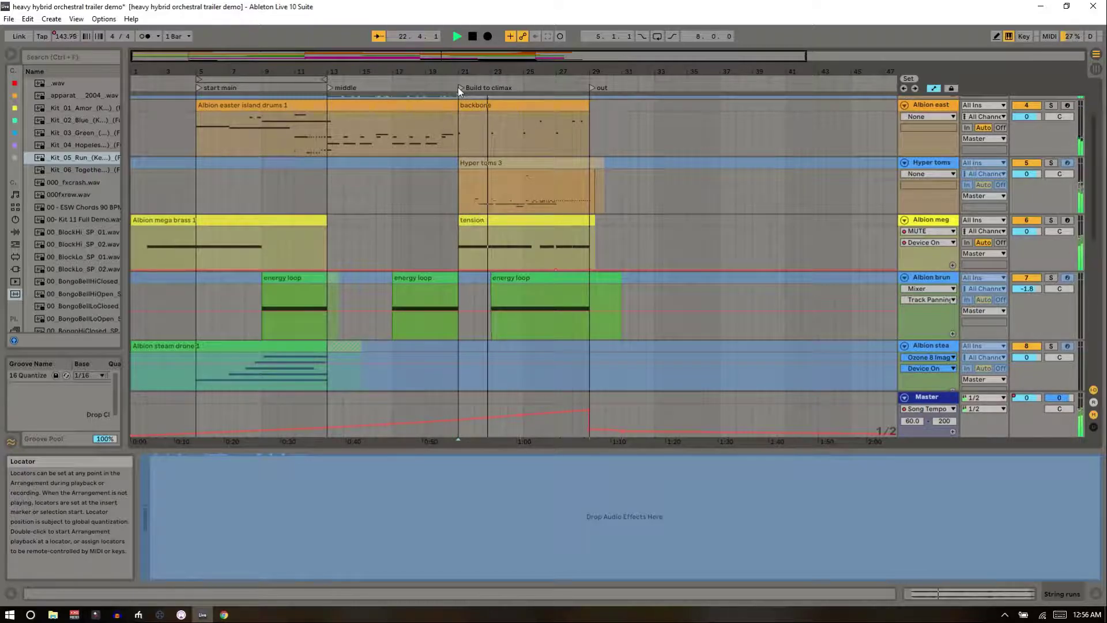
{"action": "scroll", "coordinate": [501, 199], "scroll_direction": "down", "scroll_amount": 1}
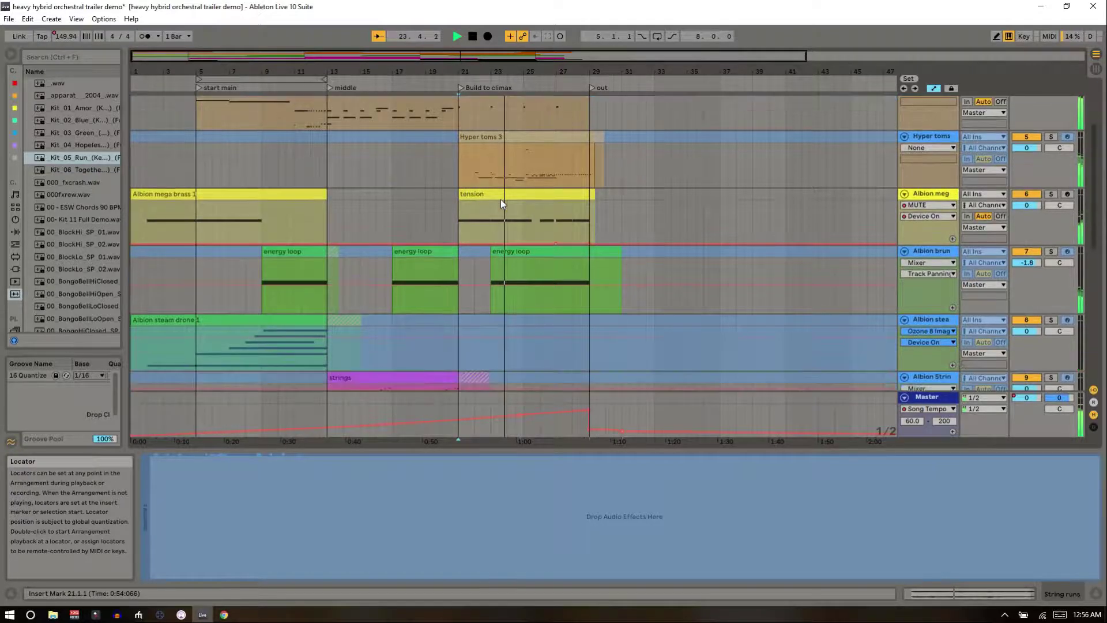
{"action": "scroll", "coordinate": [501, 199], "scroll_direction": "down", "scroll_amount": 10}
{"action": "key", "text": "space"}
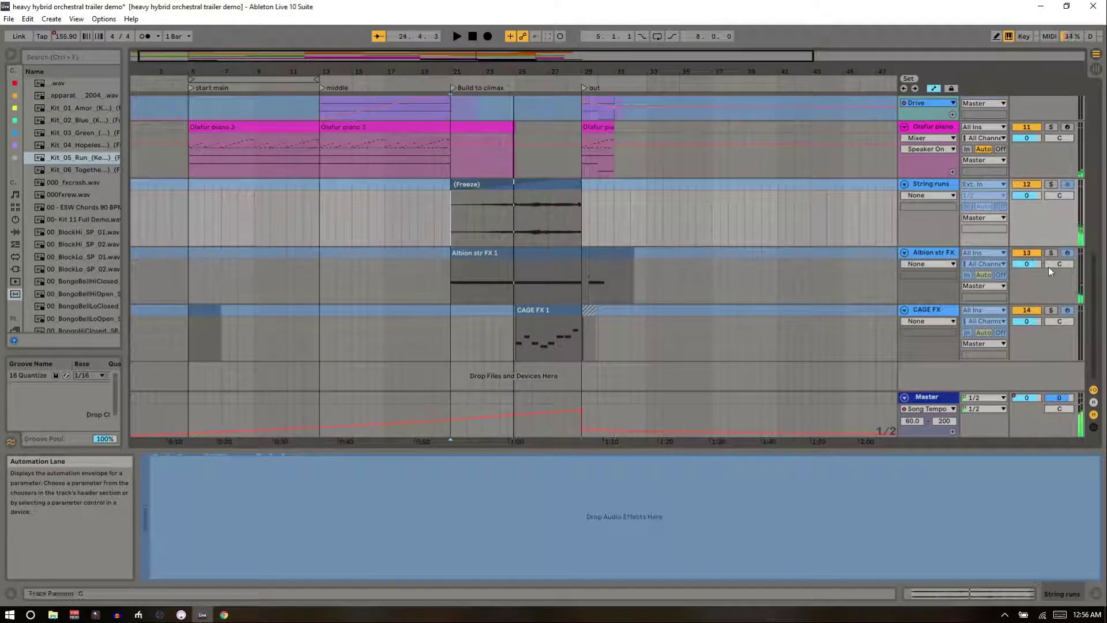
- Solo the String runs, Albion str FX and CAGE FX tracks together and play the climax build
{"action": "left_click", "coordinate": [1050, 184]}
{"action": "left_click", "coordinate": [1050, 252], "text": "ctrl"}
{"action": "left_click", "coordinate": [1050, 311], "text": "ctrl"}
{"action": "key", "text": "space"}
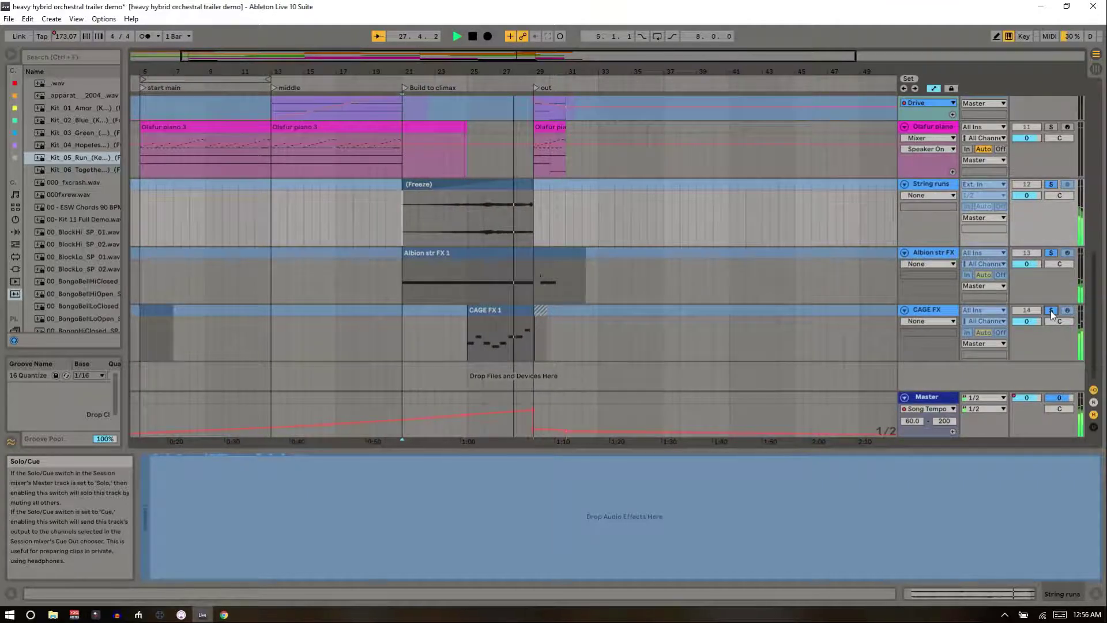
{"action": "key", "text": "space"}
- Open the frozen String runs clip and play it from bar 21, soloing only the String runs track
{"action": "double_click", "coordinate": [483, 180]}
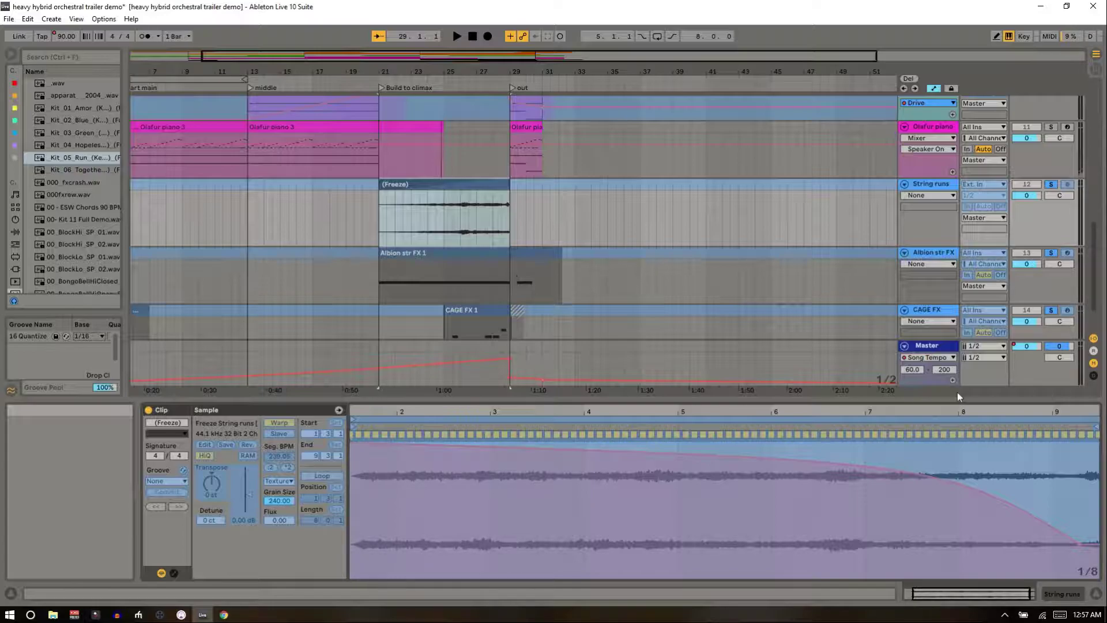
{"action": "key", "text": "space"}
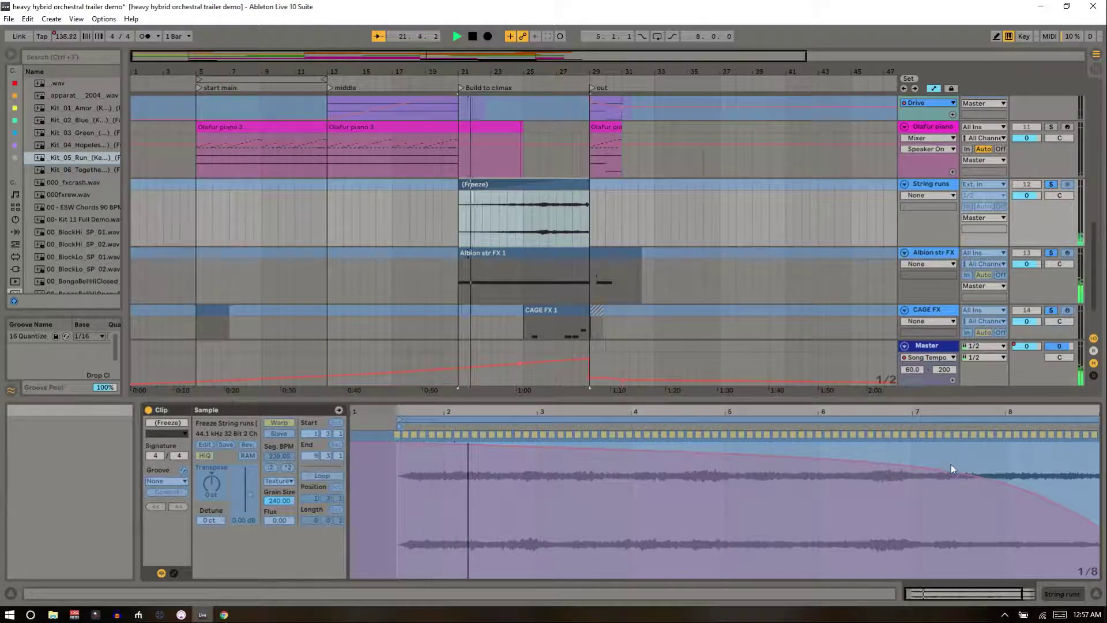
{"action": "left_click", "coordinate": [1050, 184]}
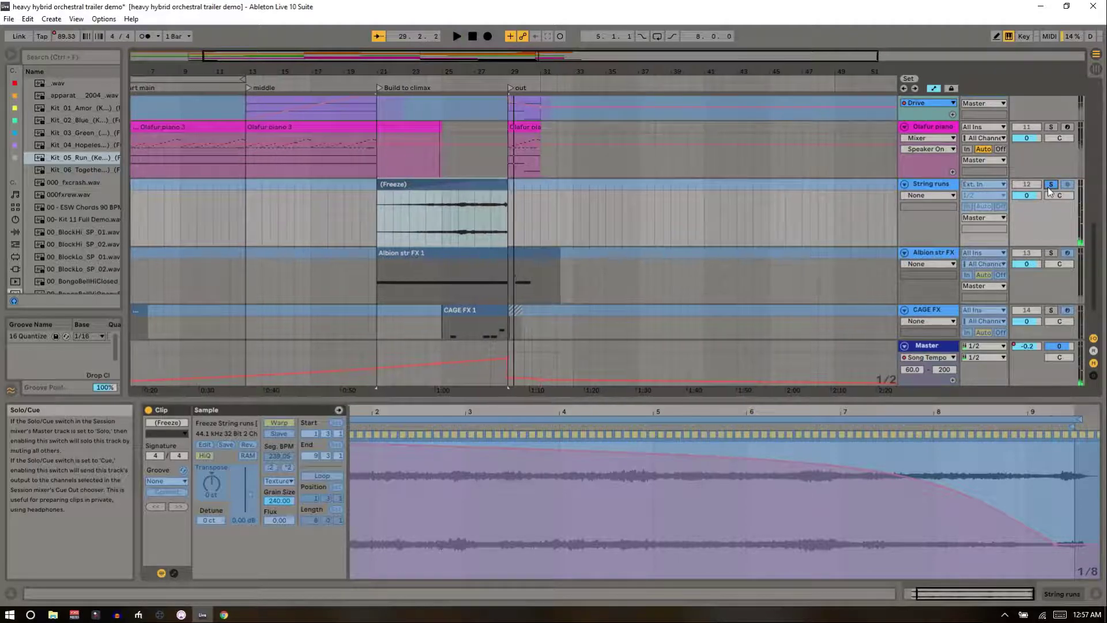
- Open the MIDI notes of the CAGE FX 1 clip at bar 25
{"action": "scroll", "coordinate": [833, 244], "scroll_direction": "down", "scroll_amount": 3}
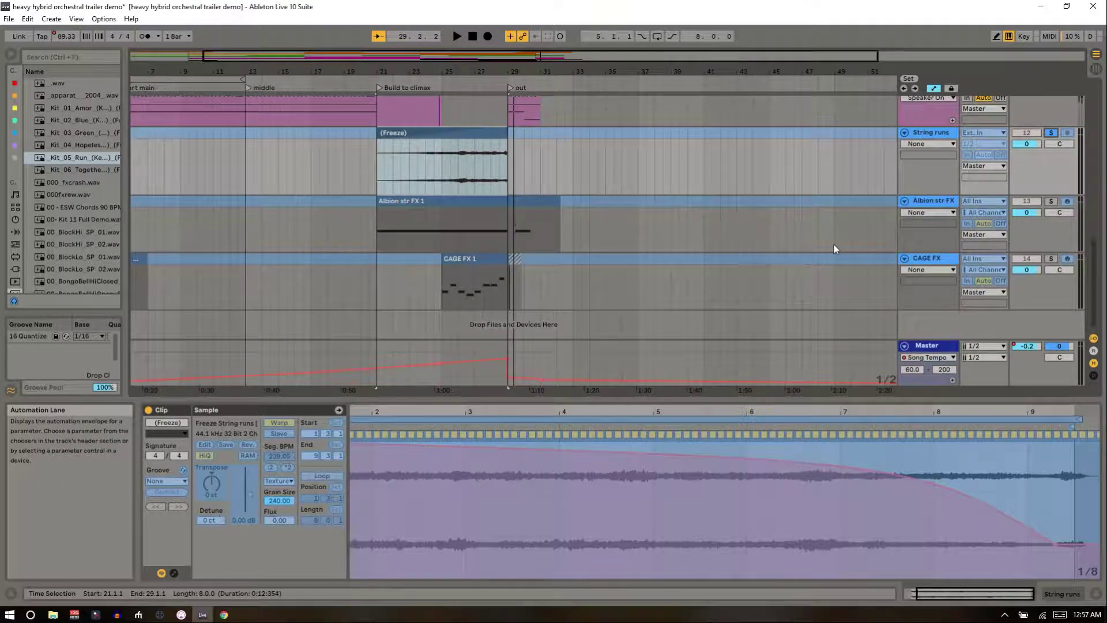
{"action": "scroll", "coordinate": [834, 245], "scroll_direction": "left", "scroll_amount": 2}
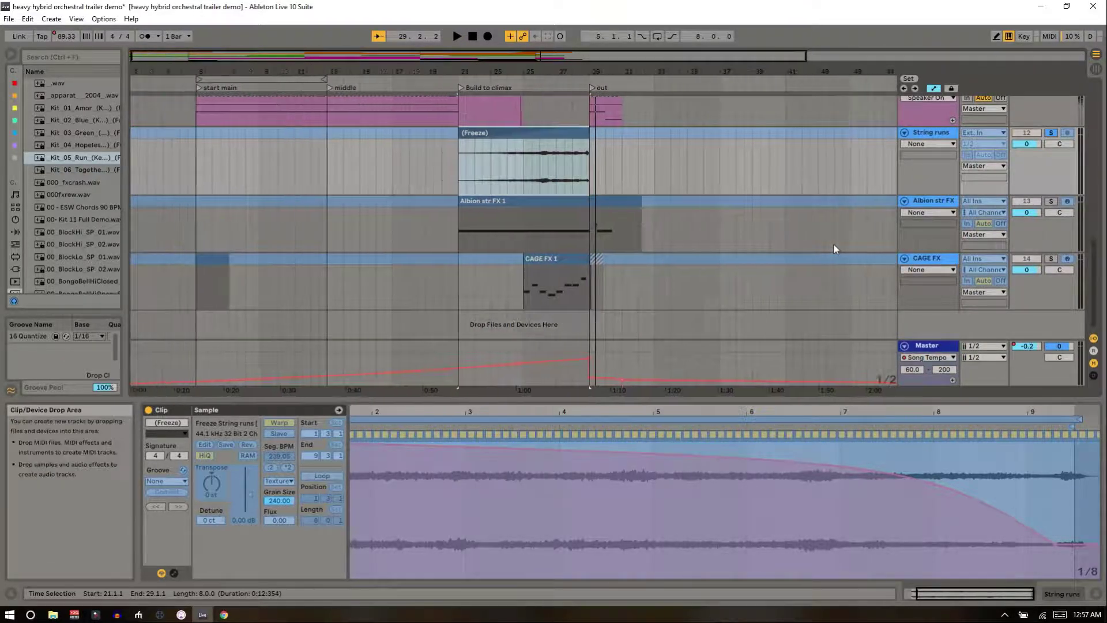
{"action": "left_click", "coordinate": [549, 254]}
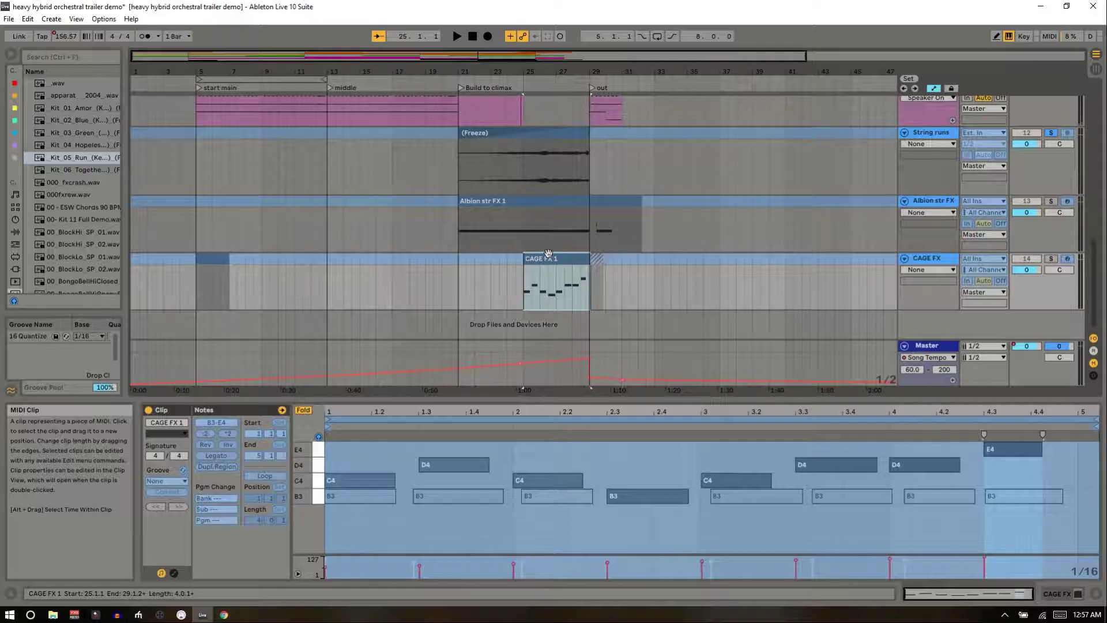
- Play the ending from the out locator, comparing the full mix with the Olafur piano track soloed
{"action": "scroll", "coordinate": [548, 254], "scroll_direction": "up", "scroll_amount": 2}
{"action": "scroll", "coordinate": [548, 254], "scroll_direction": "up", "scroll_amount": 2}
{"action": "scroll", "coordinate": [548, 254], "scroll_direction": "up", "scroll_amount": 2}
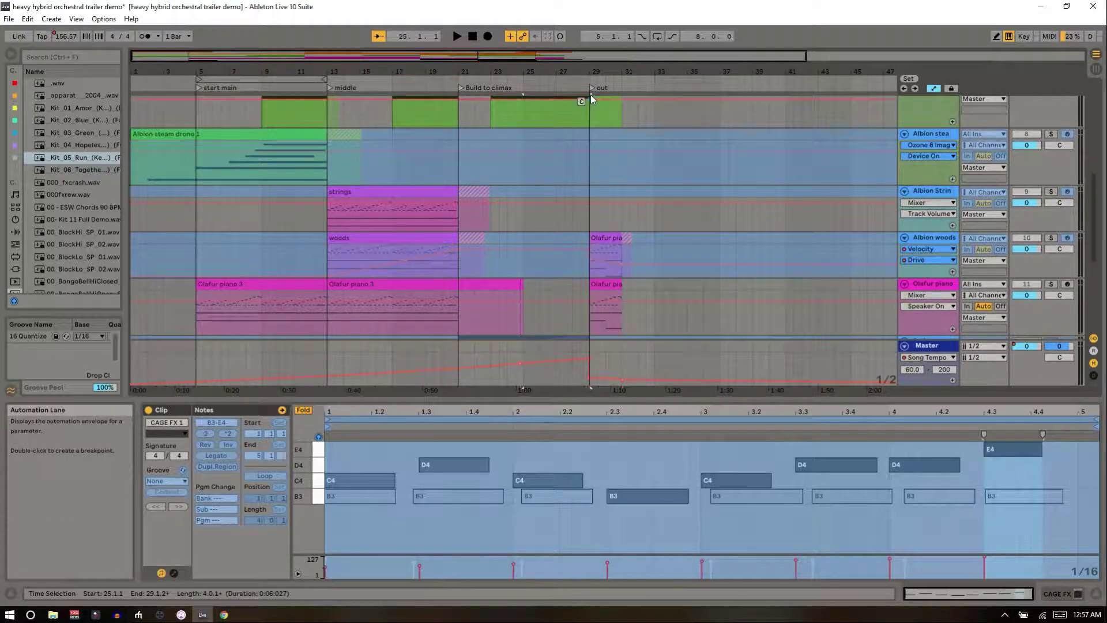
{"action": "left_click", "coordinate": [592, 89]}
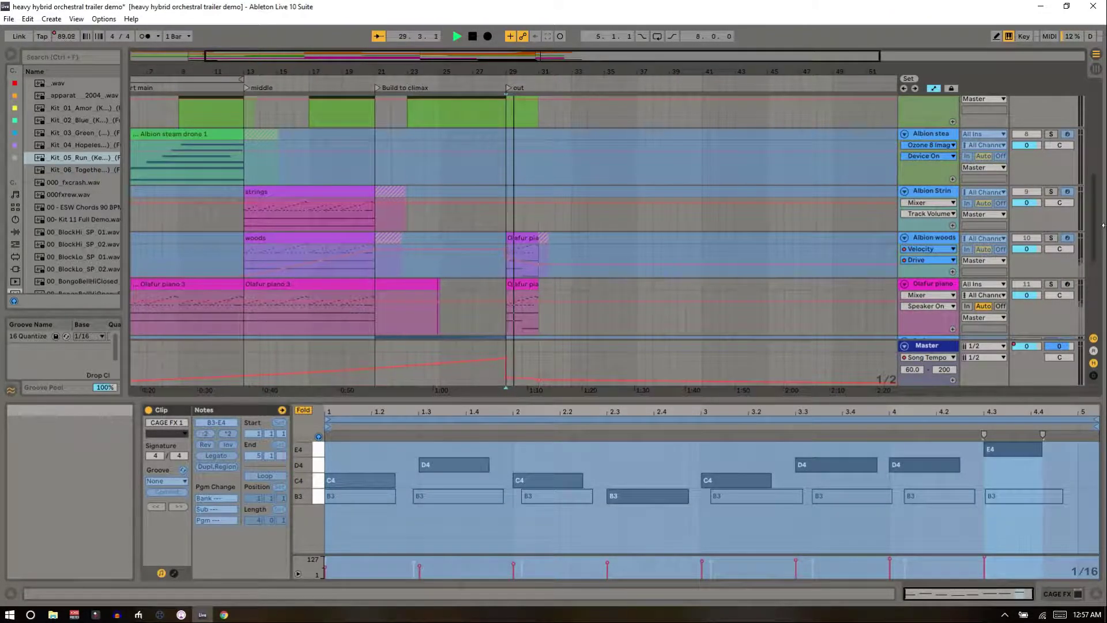
{"action": "left_click", "coordinate": [1050, 283]}
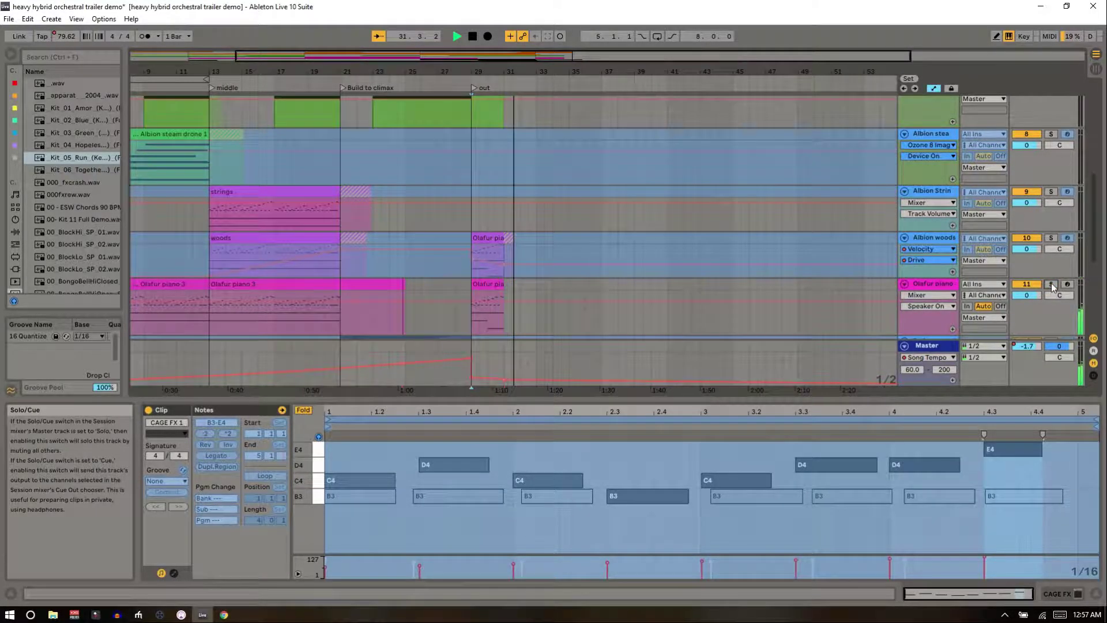
{"action": "left_click", "coordinate": [1050, 283]}
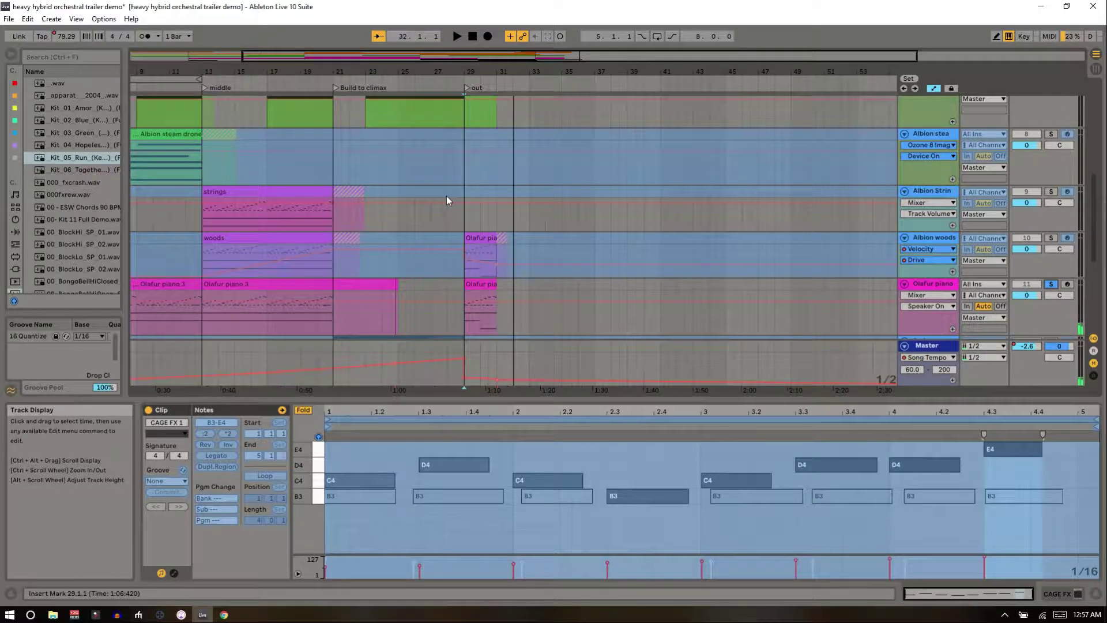
{"action": "scroll", "coordinate": [446, 195], "scroll_direction": "left", "scroll_amount": 3}
{"action": "scroll", "coordinate": [446, 195], "scroll_direction": "left", "scroll_amount": 1}
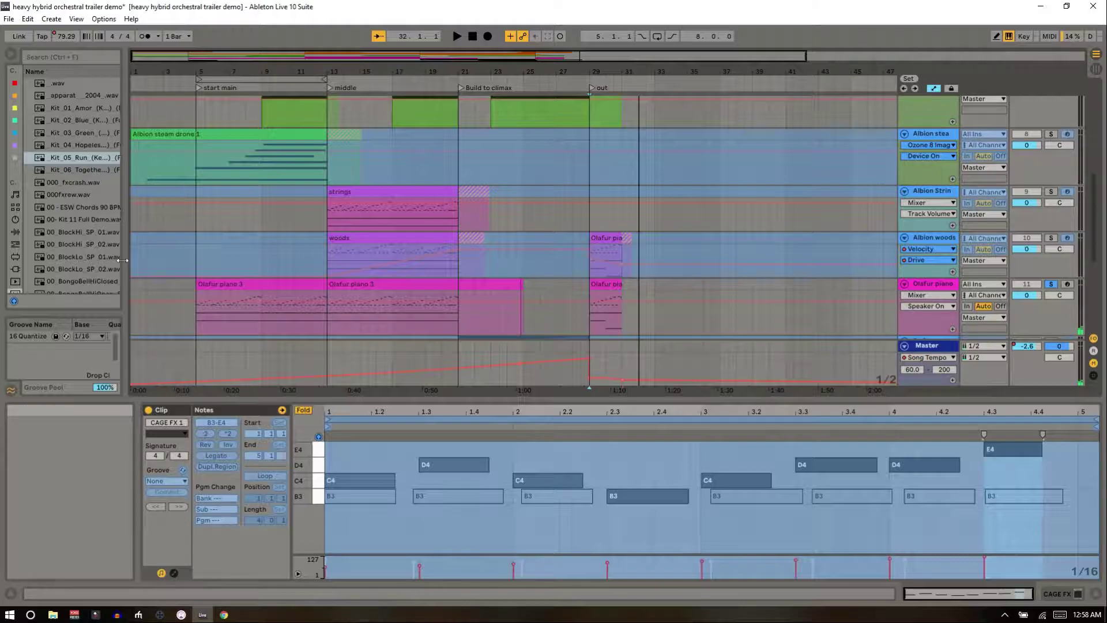
- Return the song position to 1.1.1 and play the full arrangement from the beginning, looking over the lower tracks
{"action": "scroll", "coordinate": [163, 257], "scroll_direction": "up", "scroll_amount": 3}
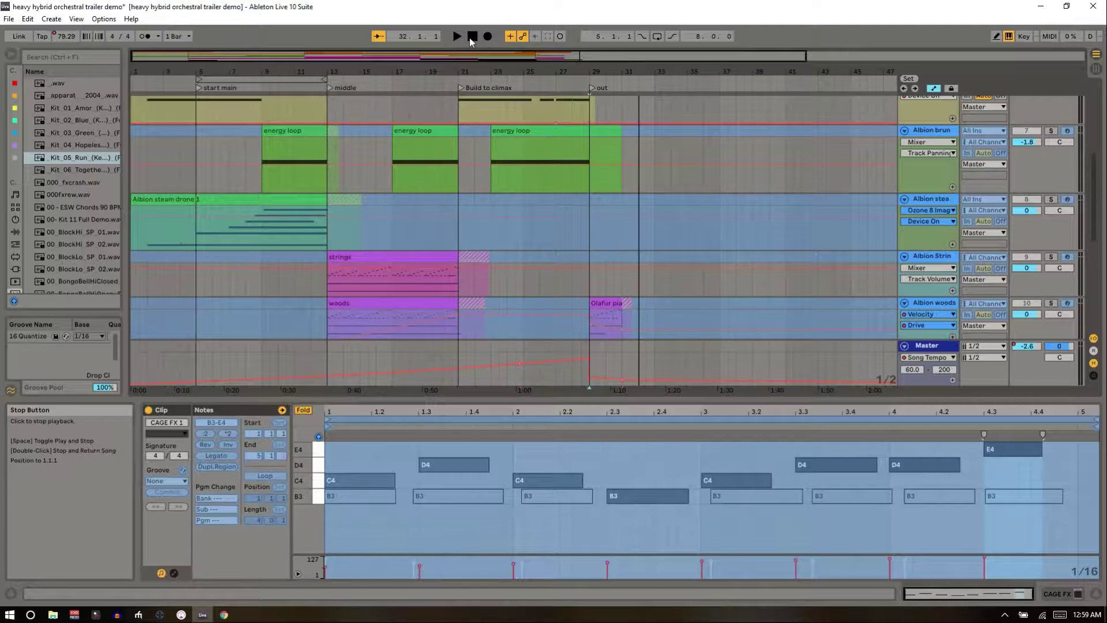
{"action": "double_click", "coordinate": [471, 37]}
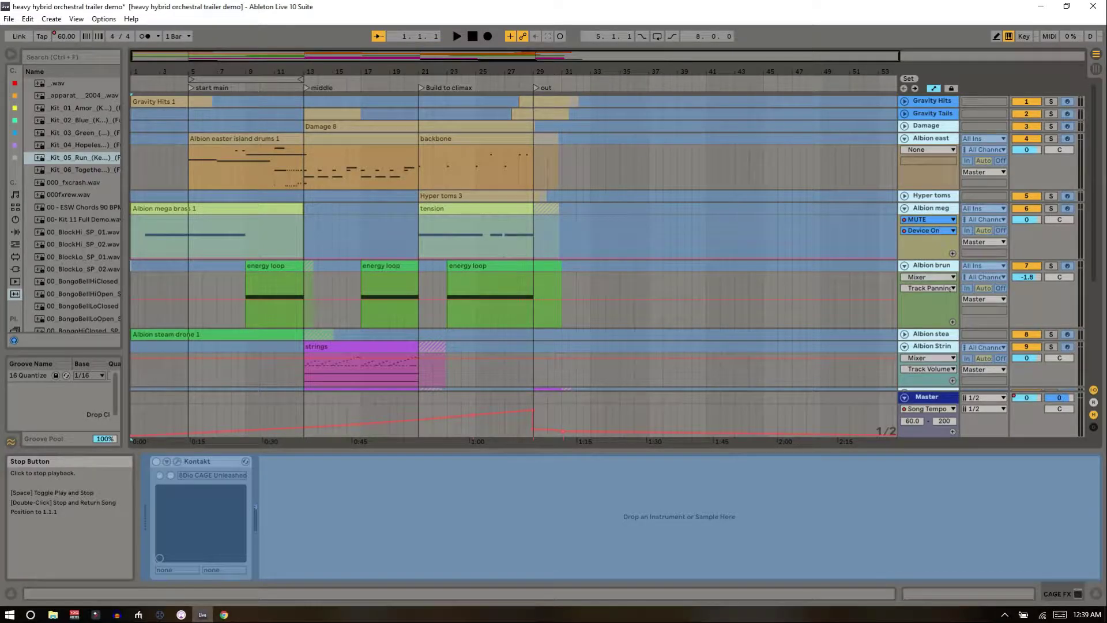
{"action": "left_click", "coordinate": [458, 39]}
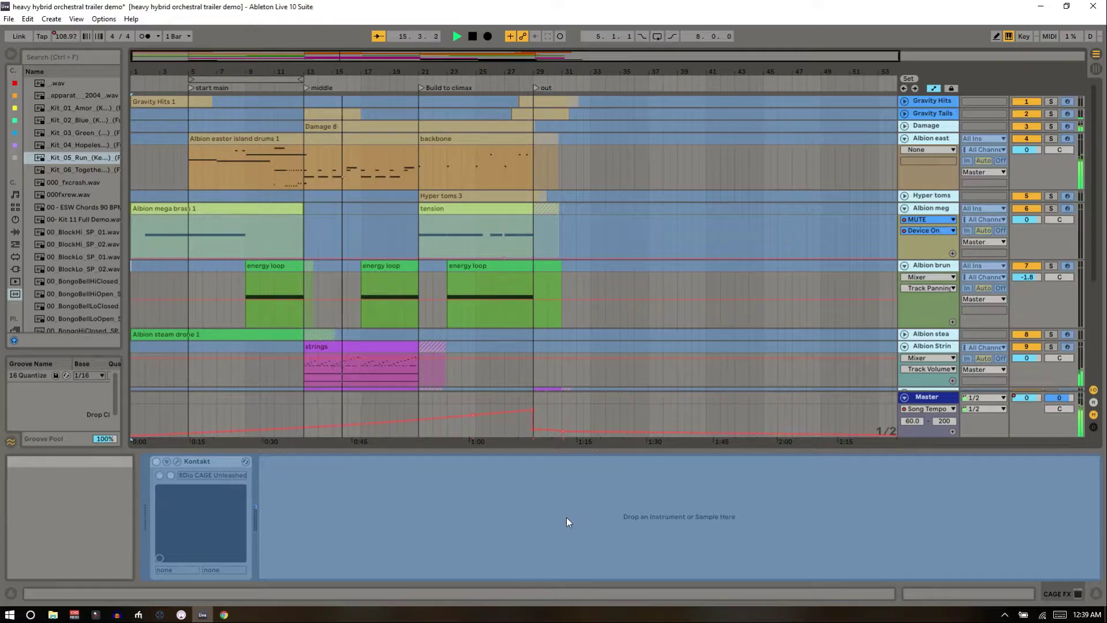
{"action": "scroll", "coordinate": [903, 126], "scroll_direction": "down", "scroll_amount": 5}
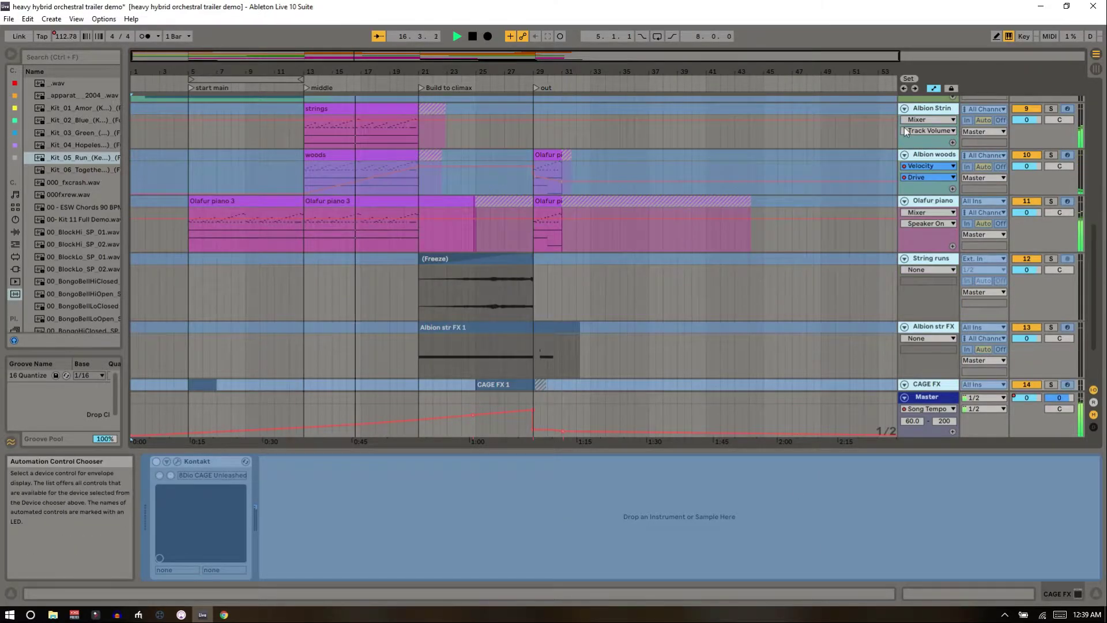
{"action": "scroll", "coordinate": [719, 193], "scroll_direction": "down", "scroll_amount": 2}
{"action": "scroll", "coordinate": [719, 192], "scroll_direction": "up", "scroll_amount": 5}
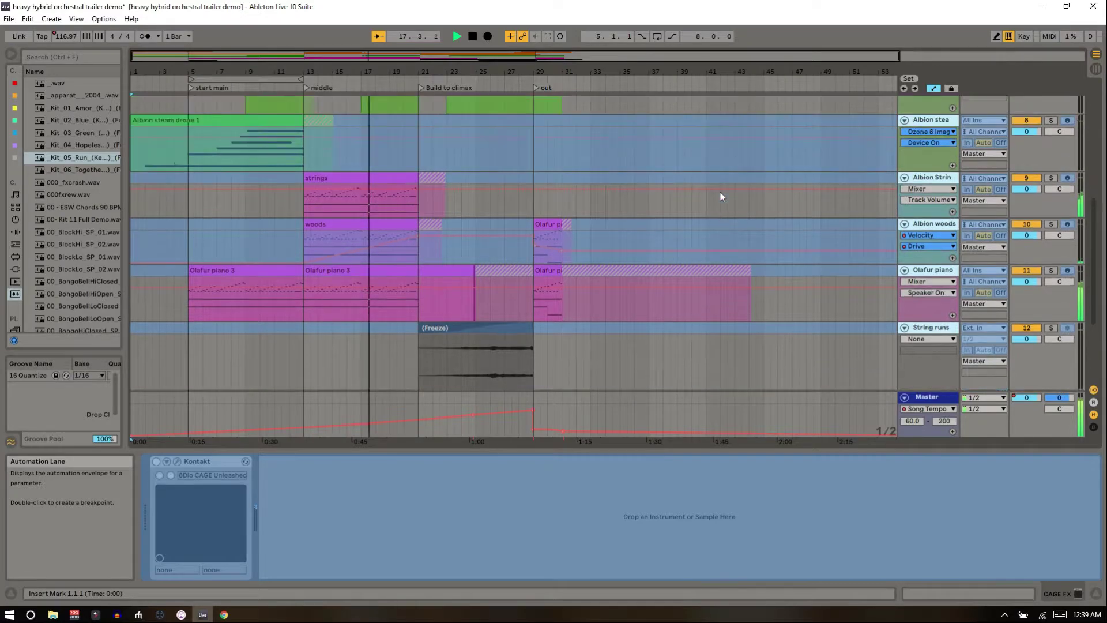
- Open the MIDI notes of the Damage 8 clip at bar 13 while the arrangement plays
{"action": "scroll", "coordinate": [720, 191], "scroll_direction": "up", "scroll_amount": 10}
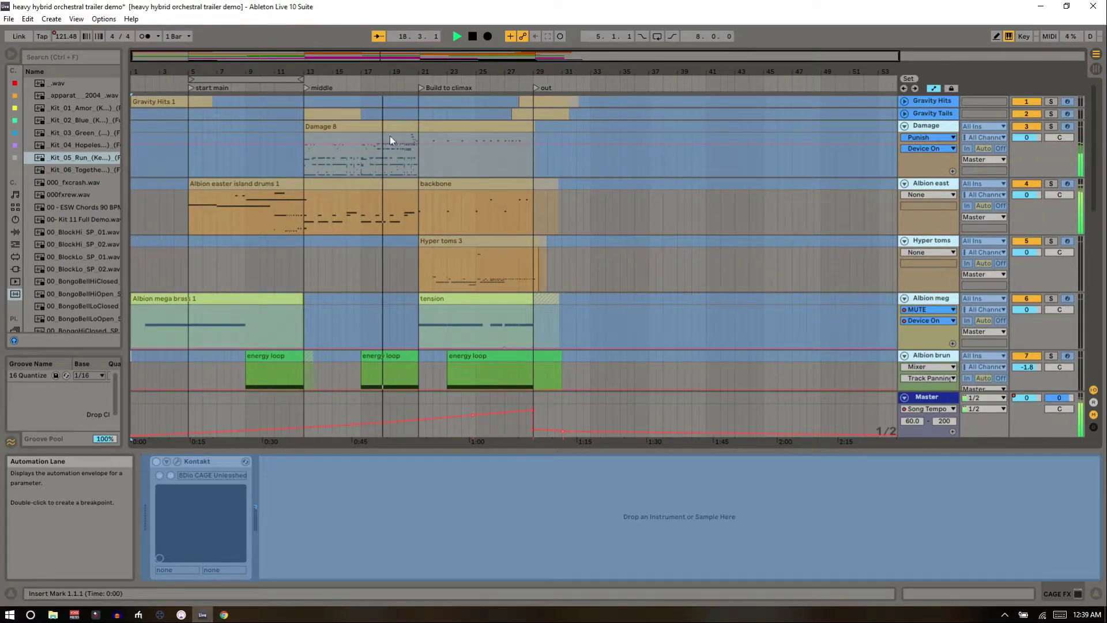
{"action": "left_click", "coordinate": [385, 127]}
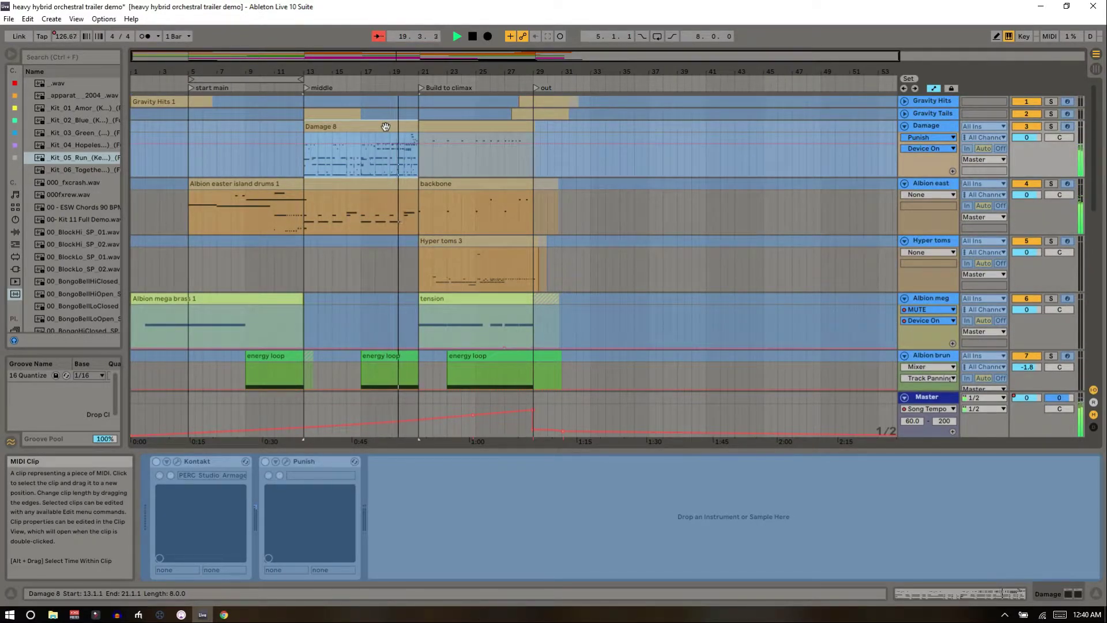
{"action": "double_click", "coordinate": [385, 126]}
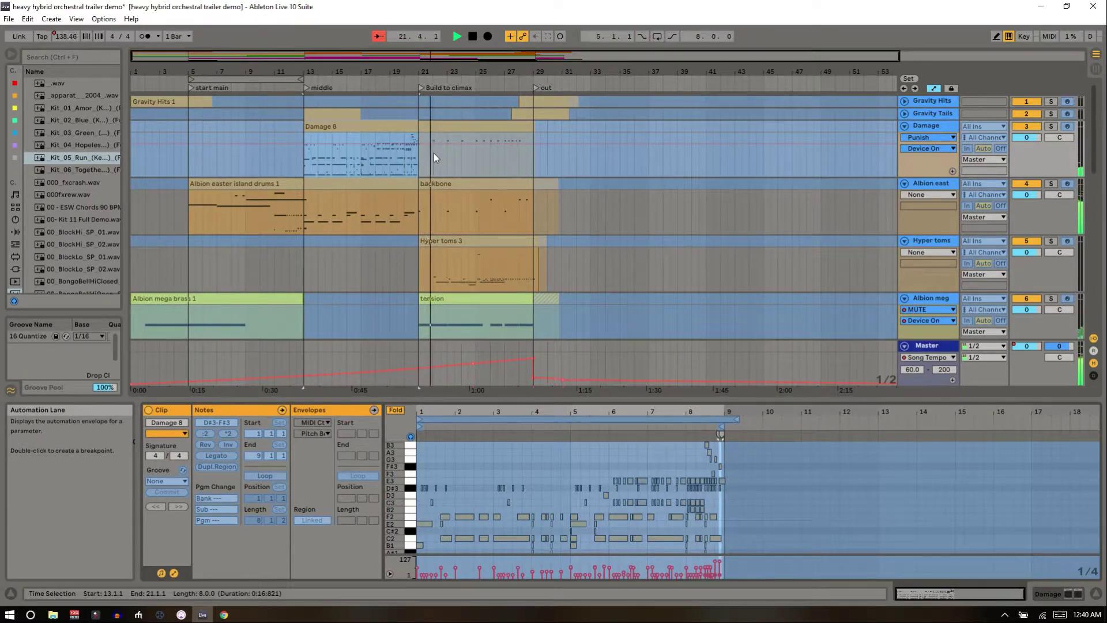
- Look over the tracks during the climax build and show the expression envelope of the tension clip on the Albion mega brass track
{"action": "scroll", "coordinate": [433, 154], "scroll_direction": "down", "scroll_amount": 3}
{"action": "scroll", "coordinate": [434, 153], "scroll_direction": "down", "scroll_amount": 2}
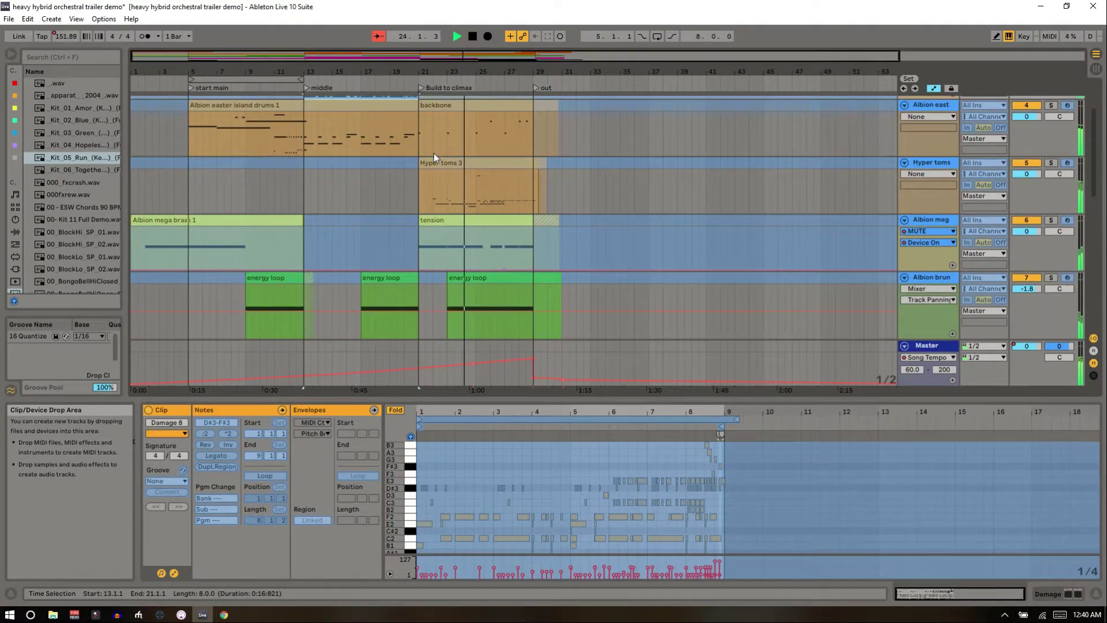
{"action": "scroll", "coordinate": [433, 153], "scroll_direction": "down", "scroll_amount": 4}
{"action": "scroll", "coordinate": [433, 153], "scroll_direction": "up", "scroll_amount": 6}
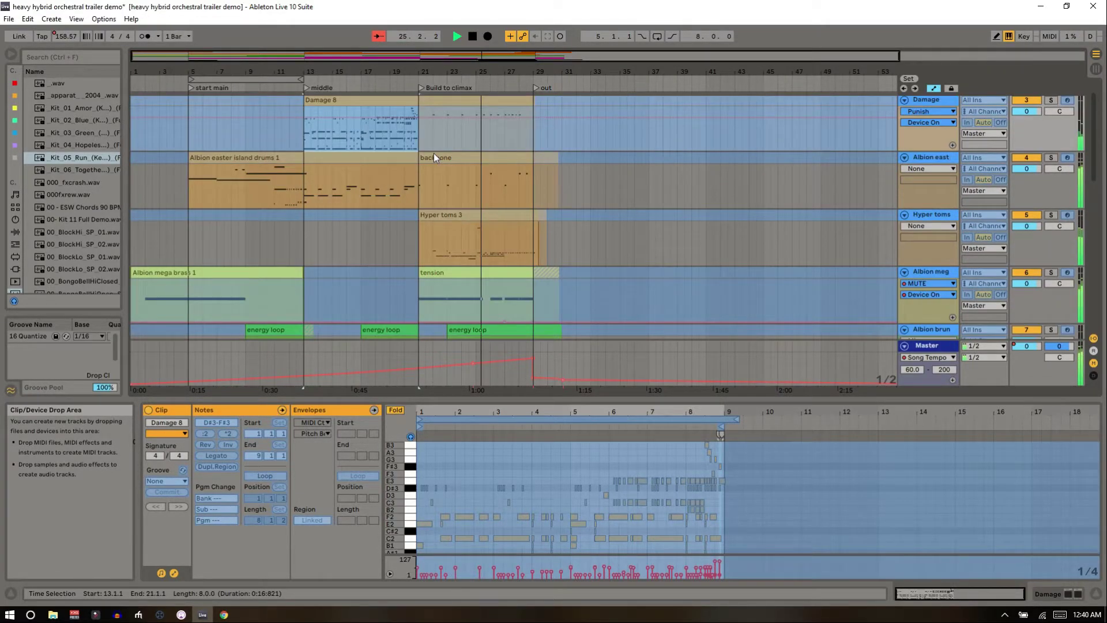
{"action": "scroll", "coordinate": [434, 153], "scroll_direction": "up", "scroll_amount": 2}
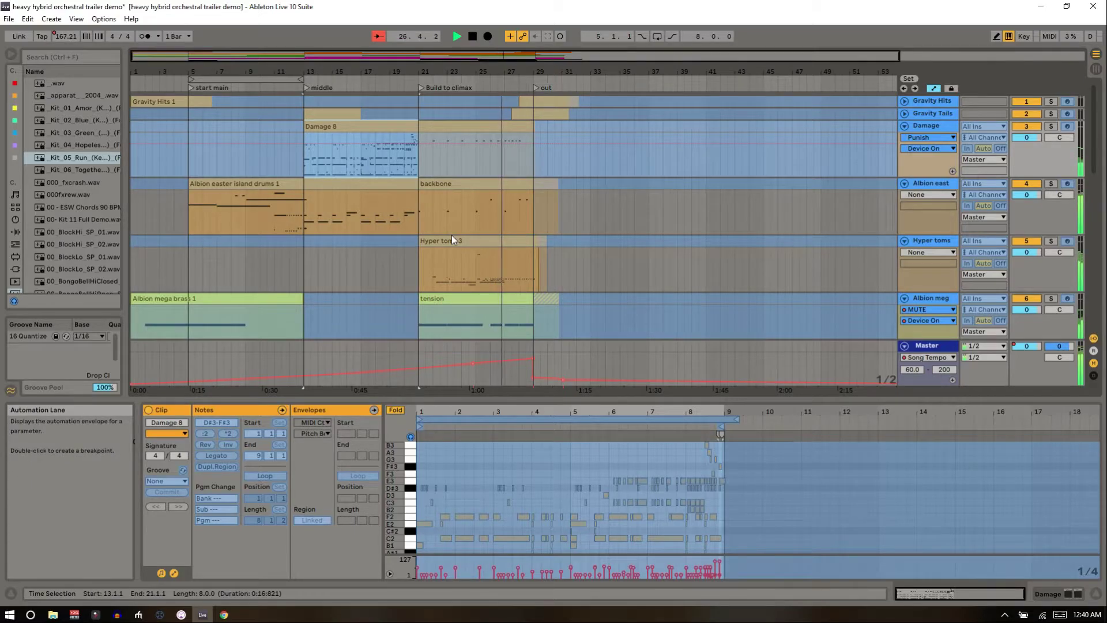
{"action": "left_click", "coordinate": [450, 297]}
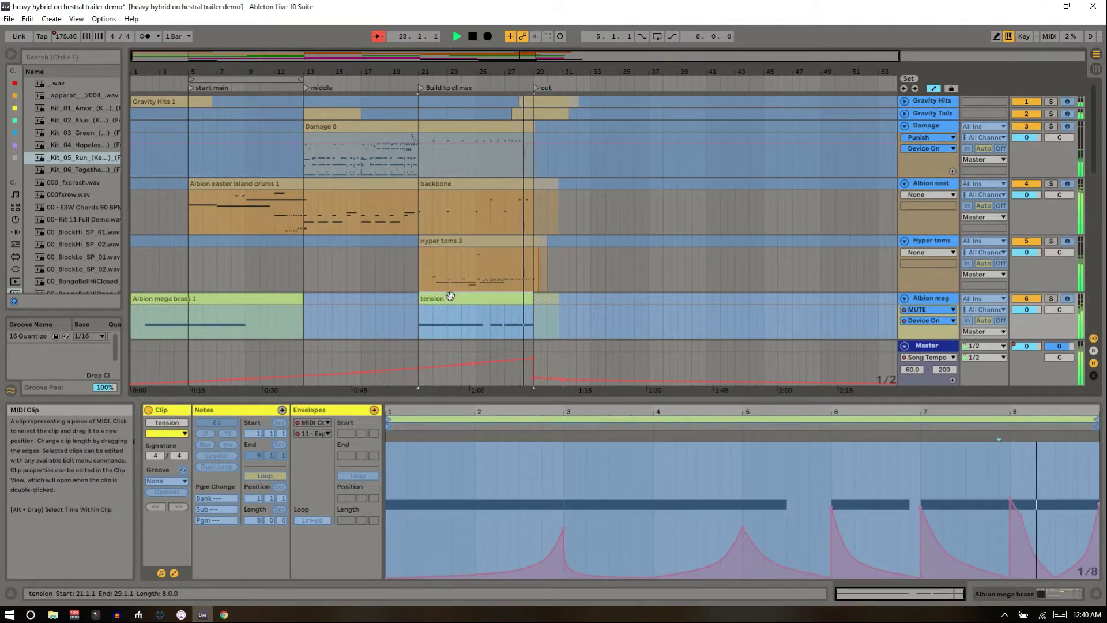